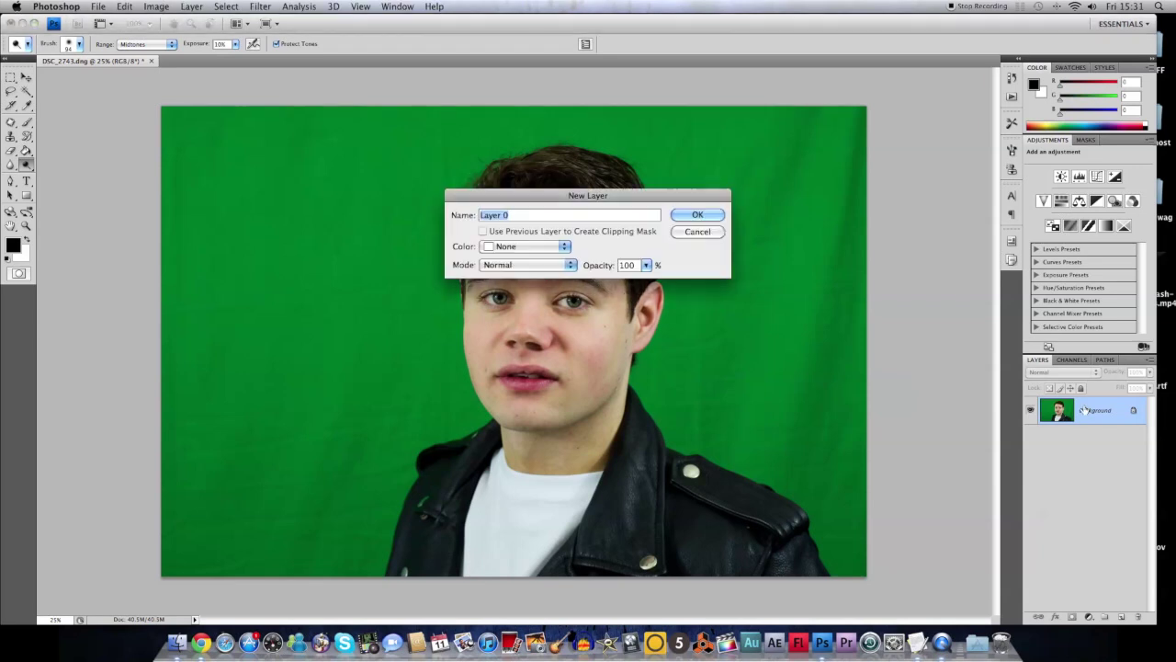
# Step: Convert the background into a regular layer, and start a Color Range selection with its selection preview set to None
pyautogui.click(698, 215)
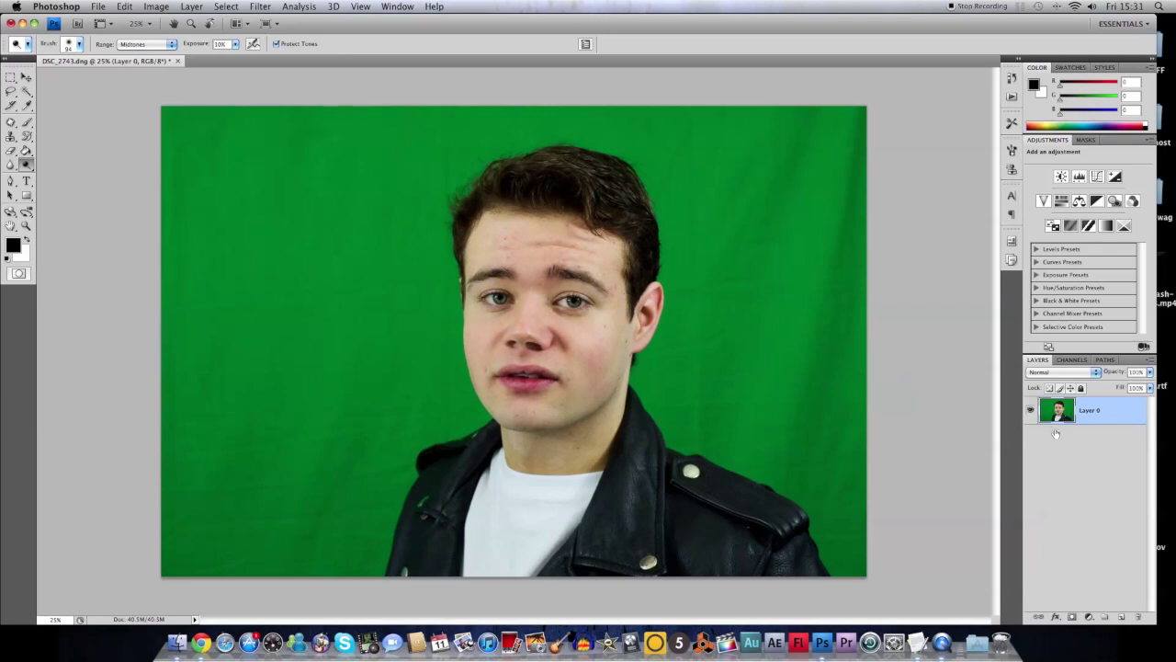
pyautogui.click(229, 6)
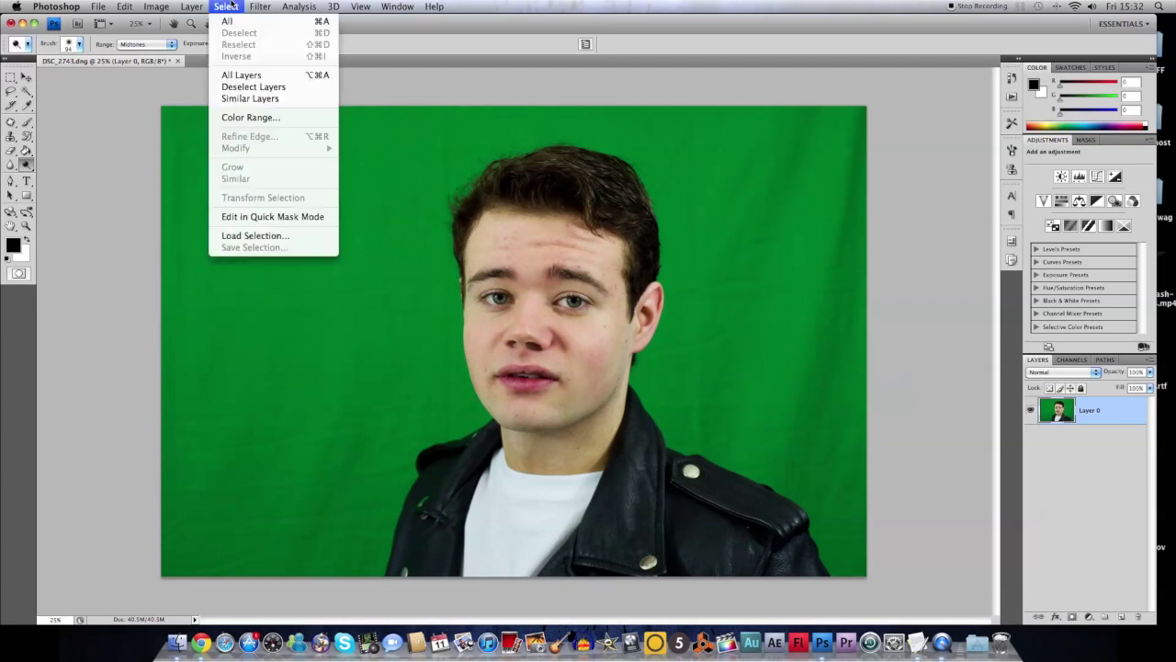
pyautogui.click(255, 121)
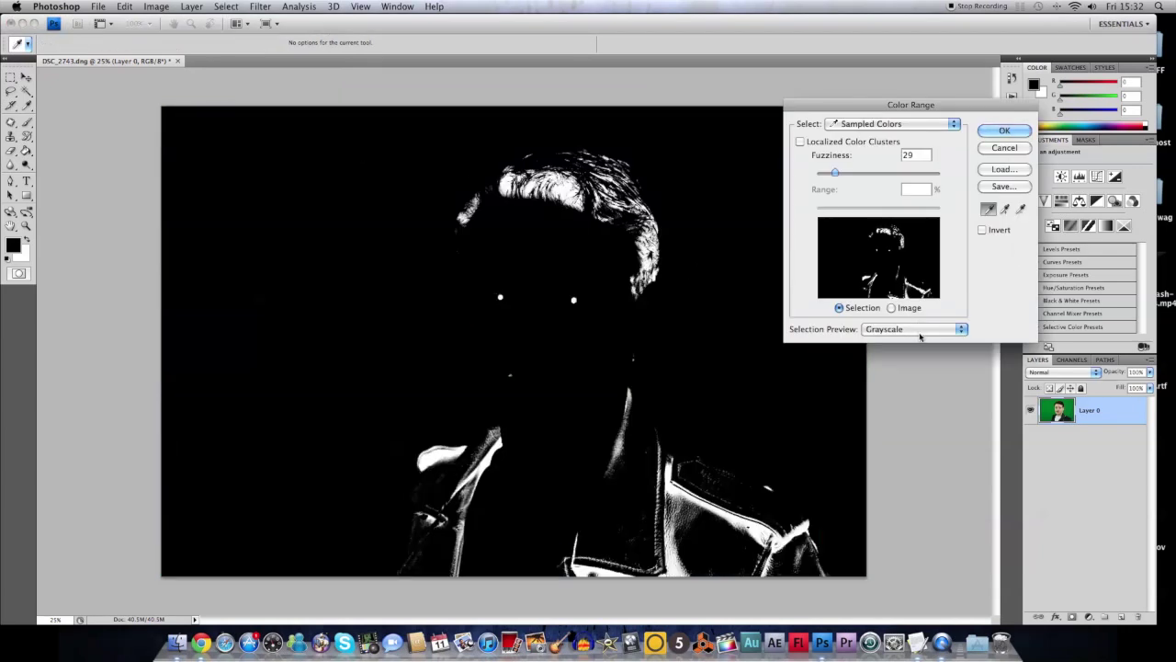
pyautogui.click(919, 333)
pyautogui.click(909, 313)
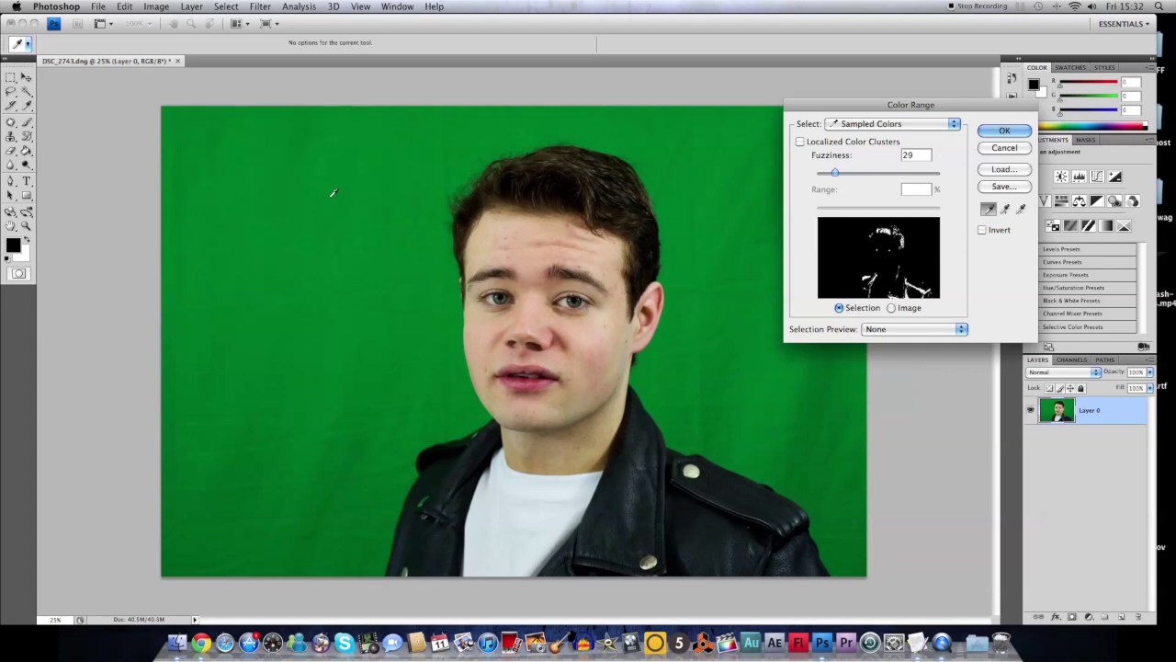
# Step: Sample several light and dark areas of the green backdrop on both sides of the man for the color range
pyautogui.click(334, 192)
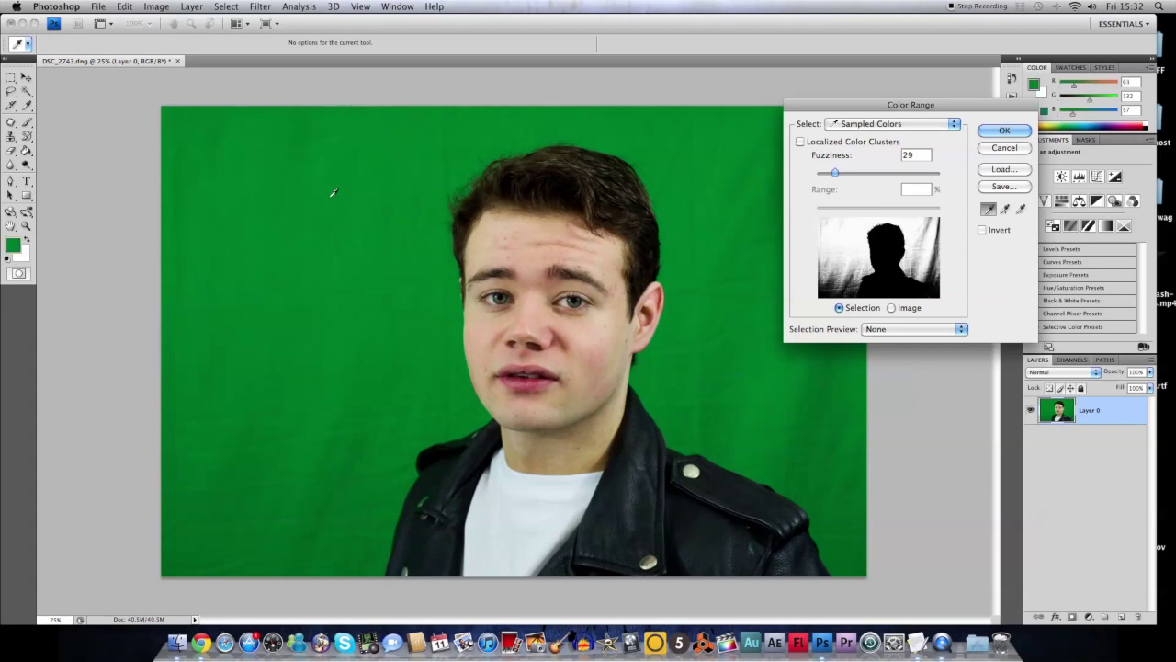
pyautogui.click(343, 344)
pyautogui.click(384, 373)
pyautogui.click(306, 473)
pyautogui.click(331, 531)
pyautogui.click(840, 508)
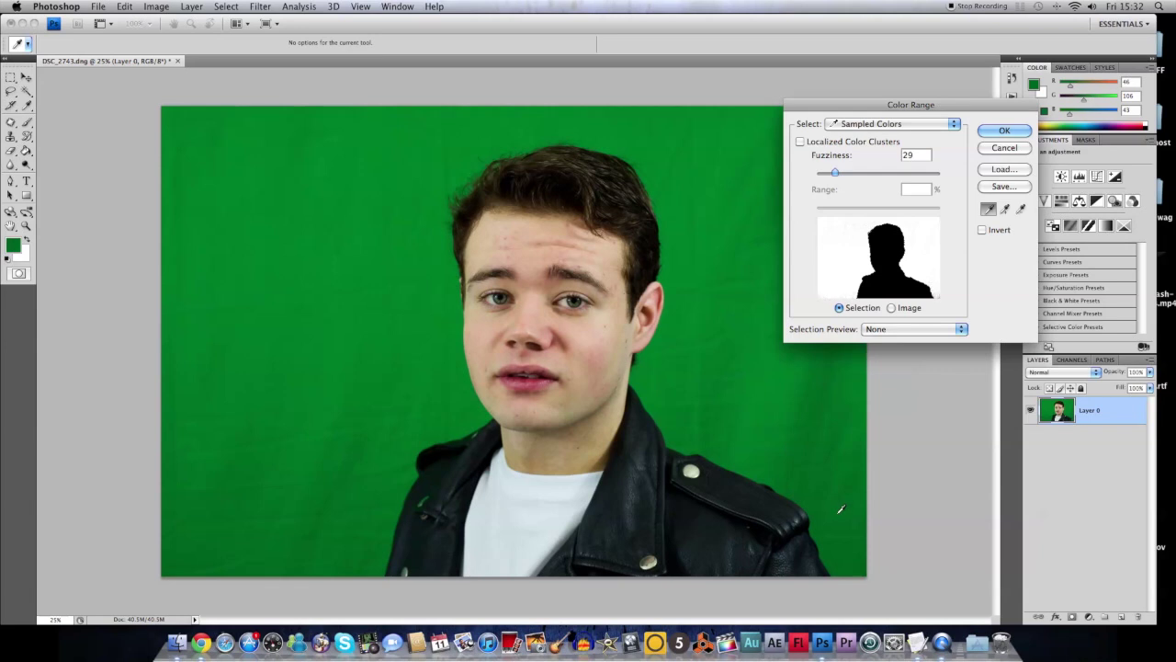
pyautogui.click(751, 407)
pyautogui.click(843, 517)
pyautogui.click(742, 362)
# Step: Preview the color range in Grayscale, raise Fuzziness to 78, and apply the selection
pyautogui.click(896, 328)
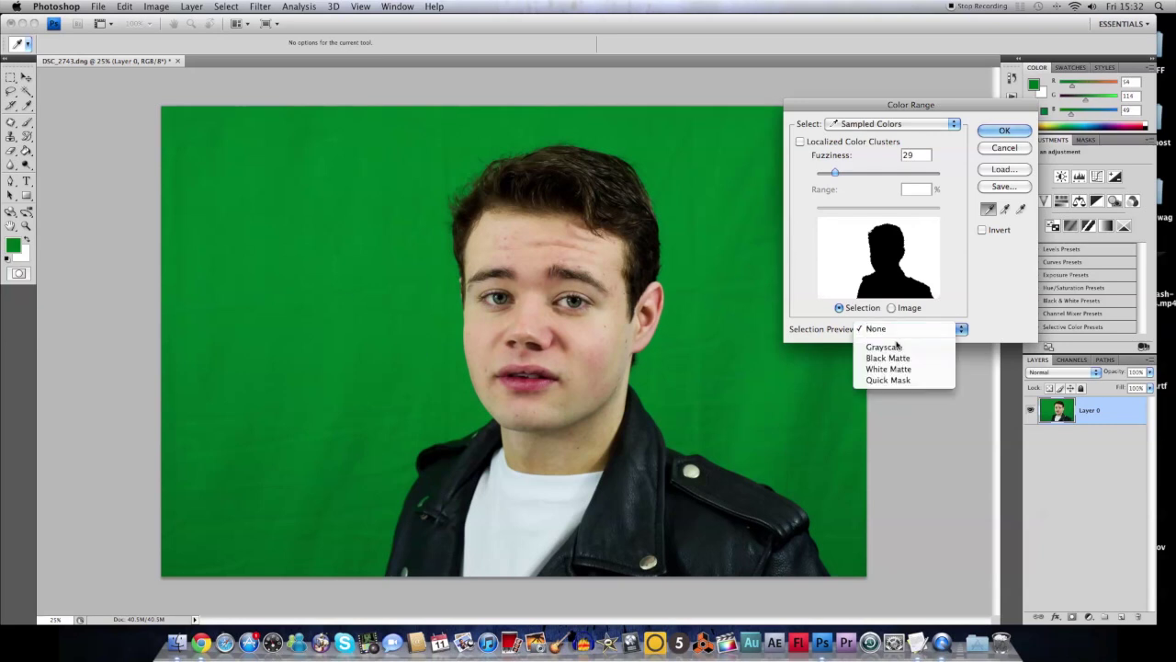
pyautogui.click(898, 348)
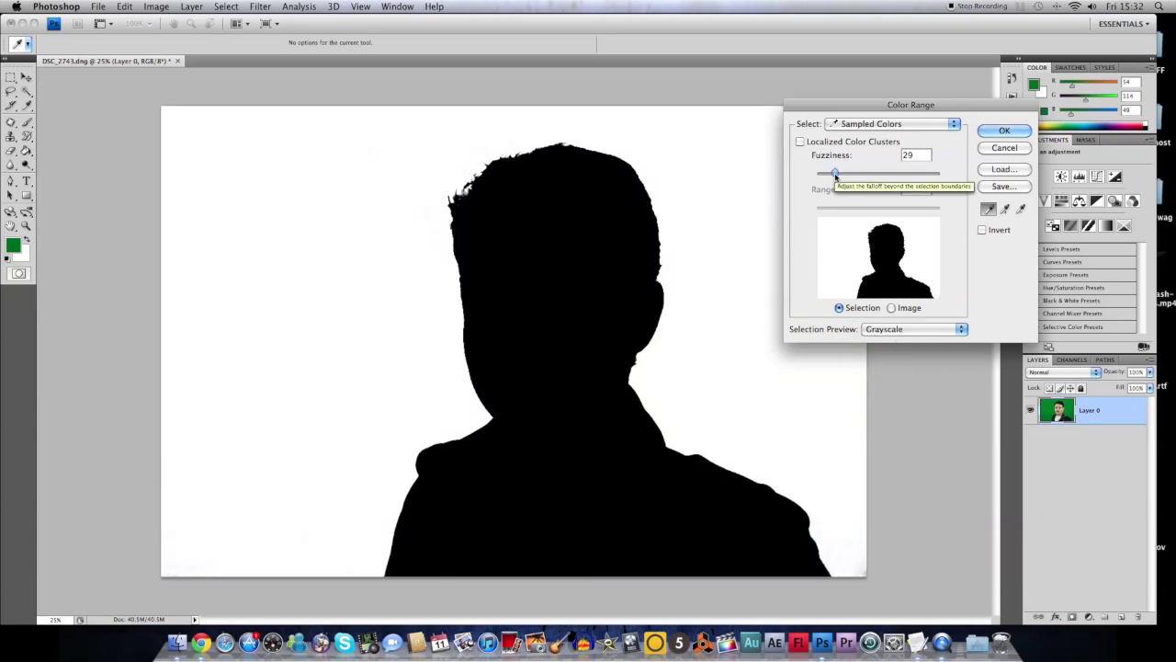
pyautogui.moveTo(835, 174); pyautogui.dragTo(865, 181)
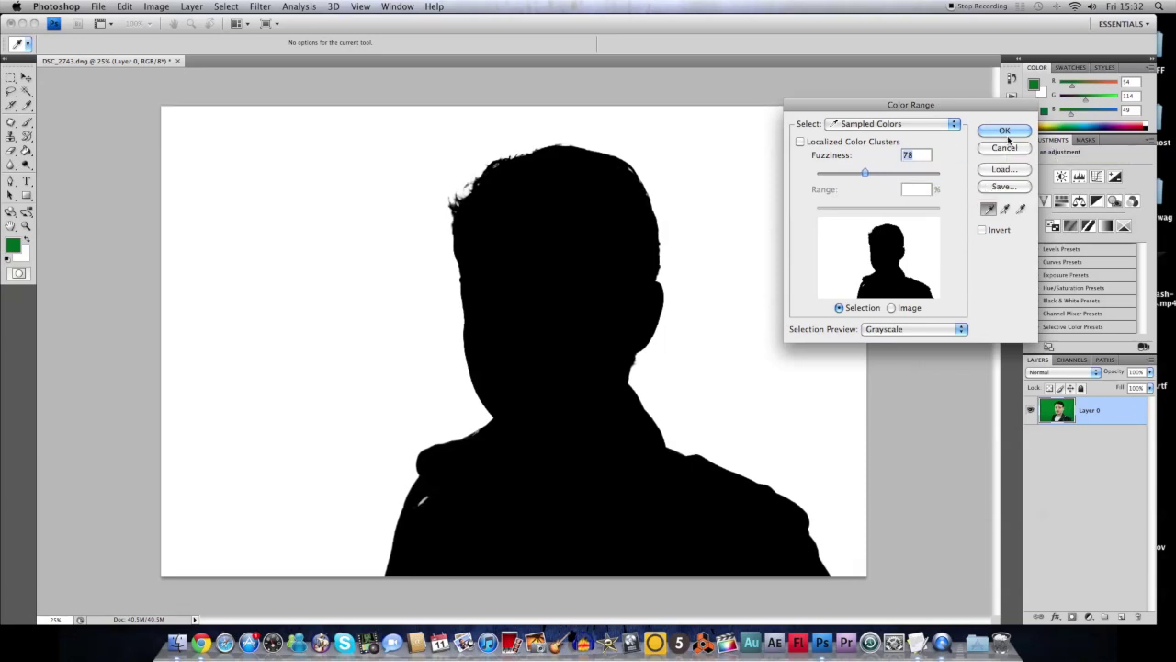
pyautogui.click(1005, 132)
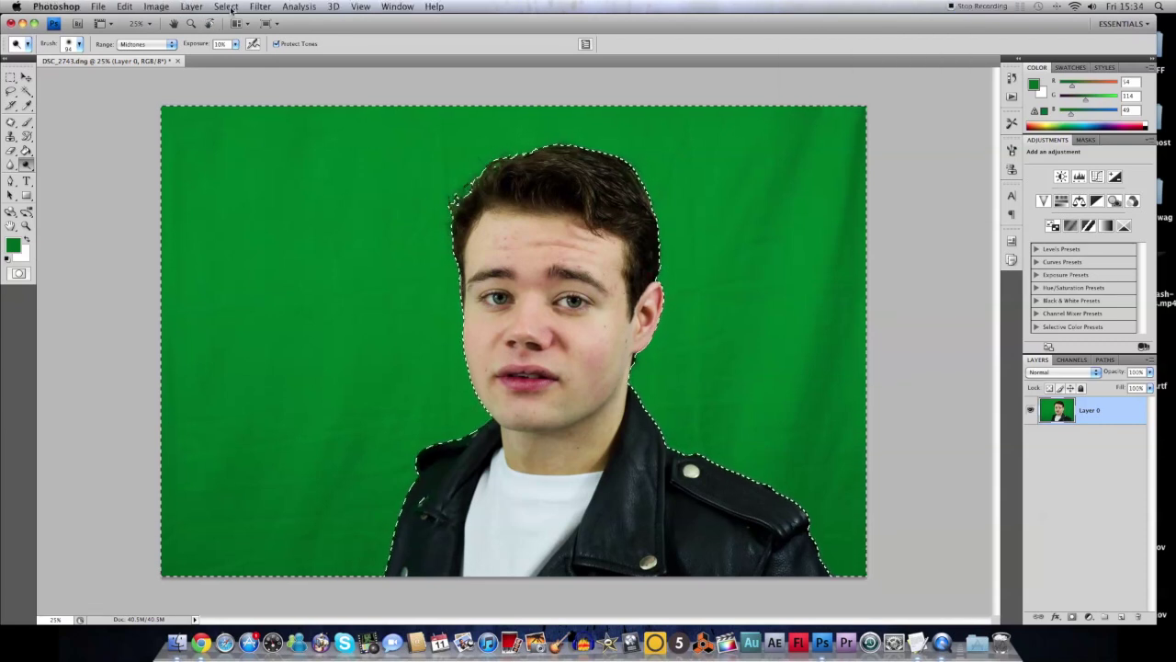
# Step: Invert the selection to cover the man and add a layer mask that hides the green backdrop
pyautogui.click(226, 7)
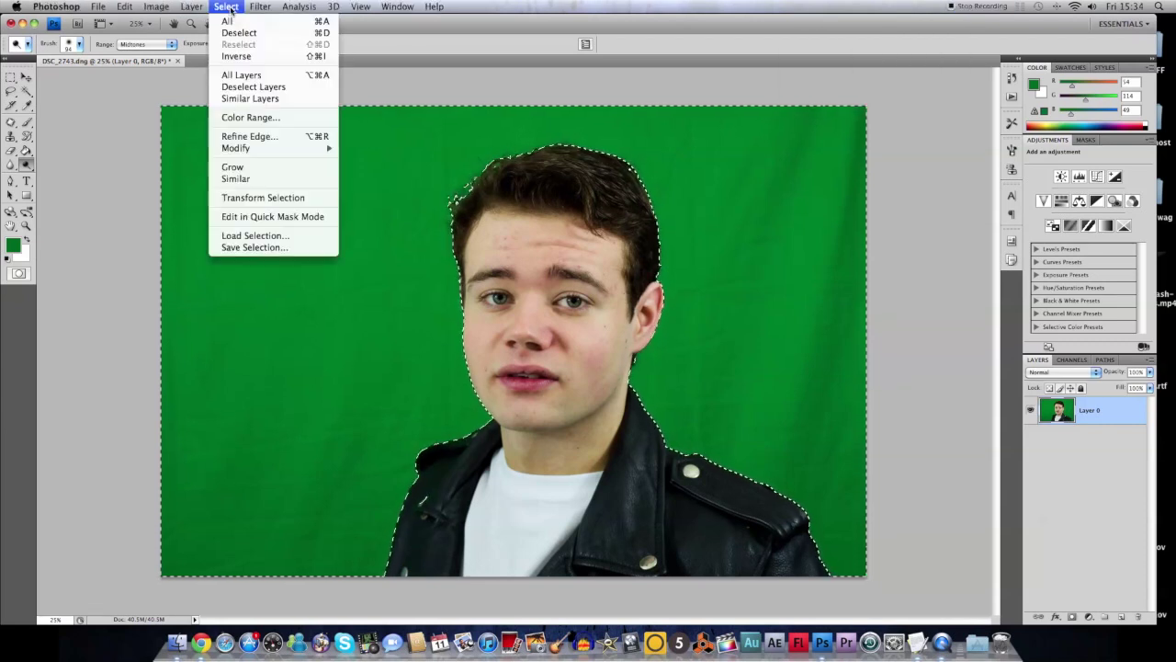
pyautogui.click(245, 57)
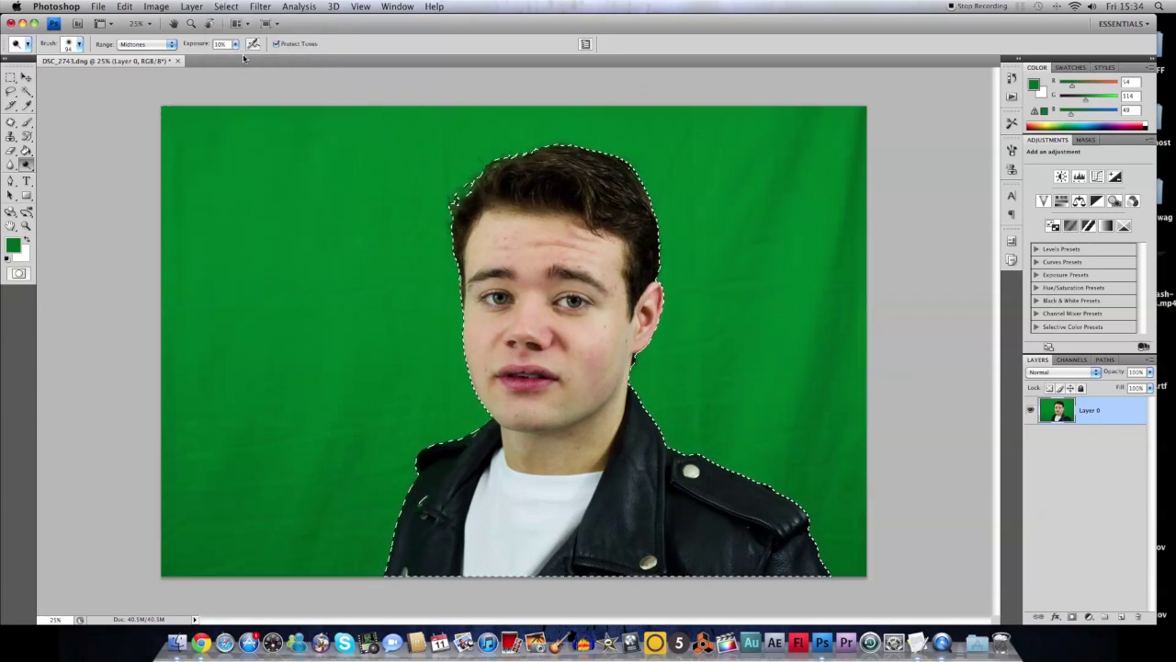
pyautogui.click(1072, 617)
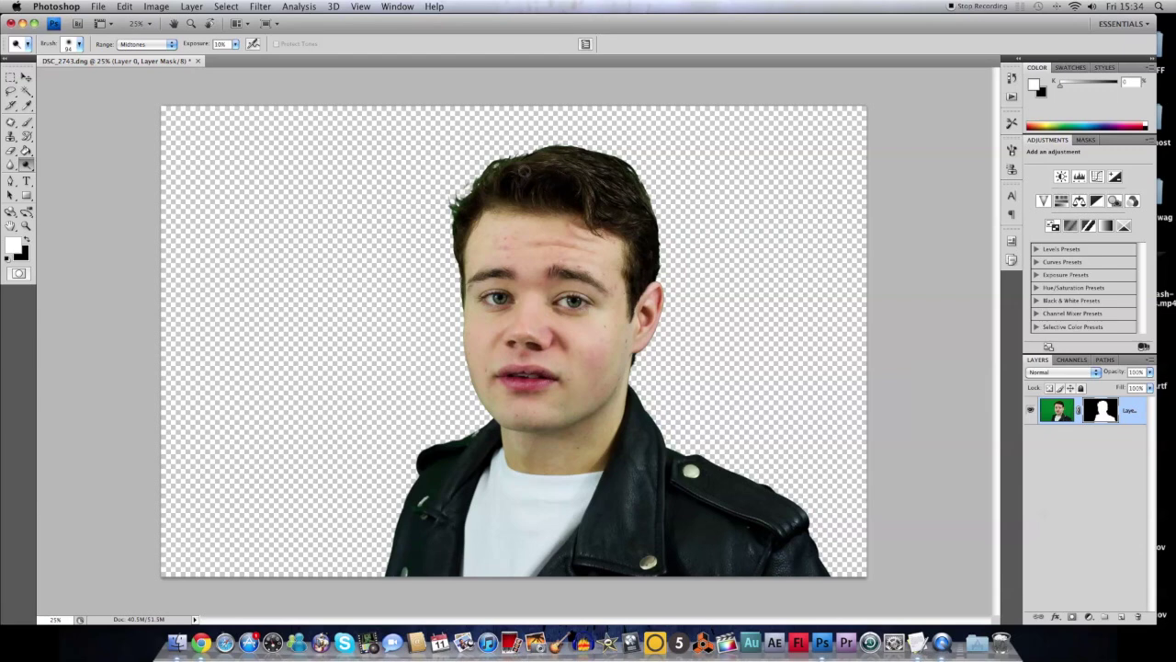
# Step: Refine the mask's edge with Contract/Expand at -12% and Feather at 1.0 px
pyautogui.scroll(5, 520, 169)
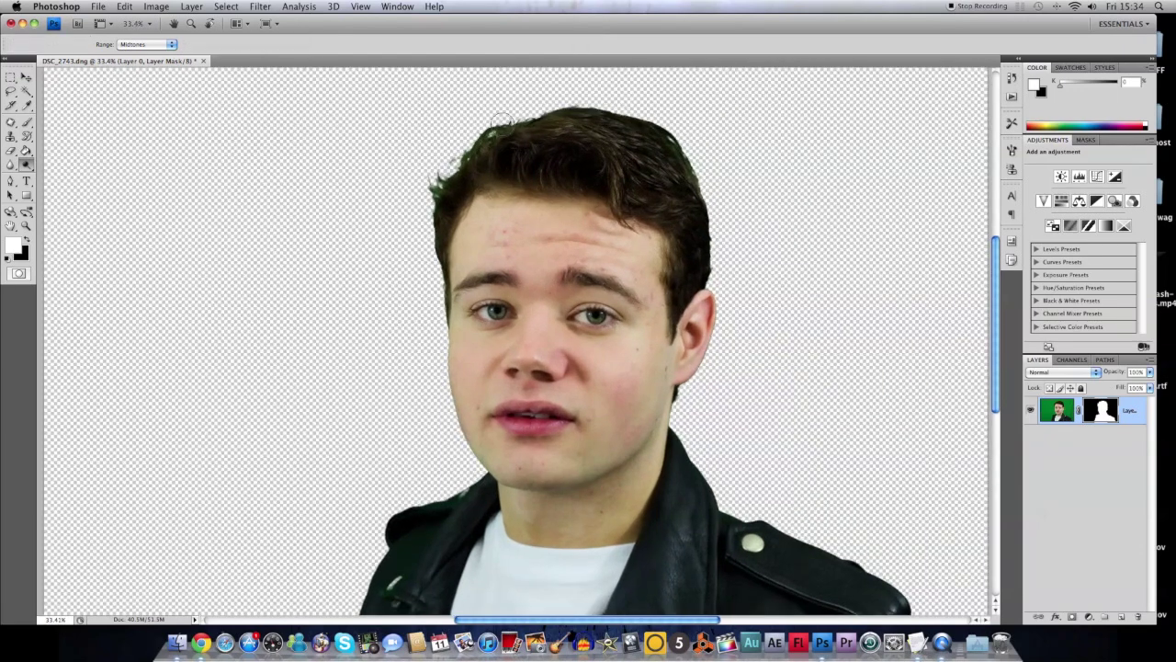
pyautogui.scroll(-3, 759, 175)
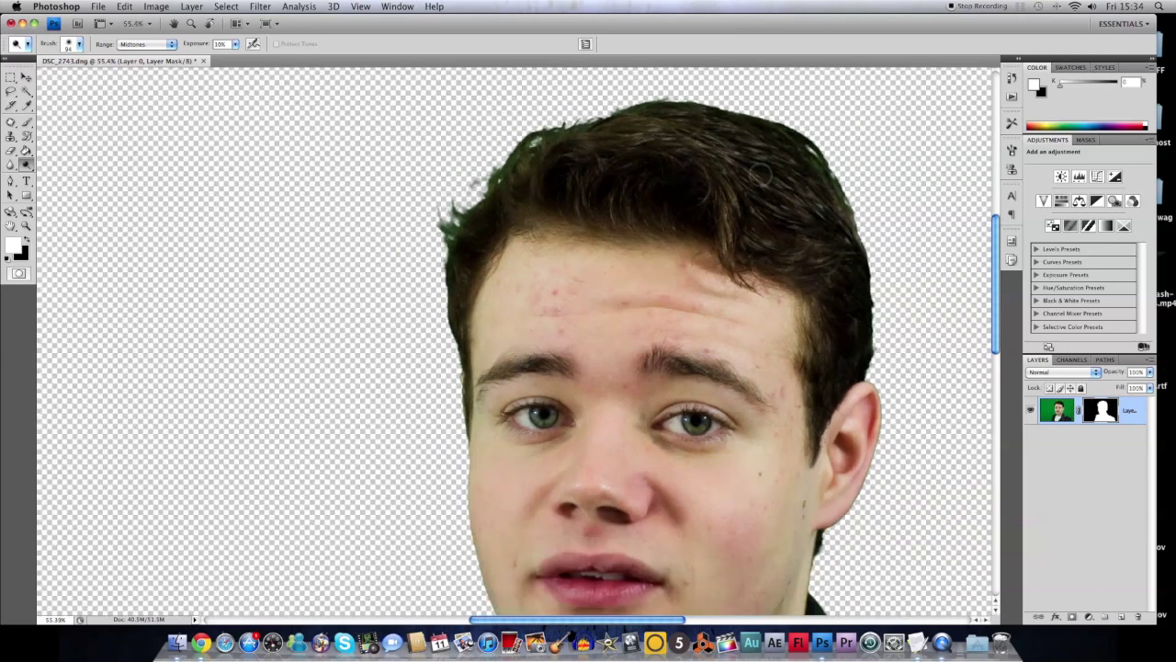
pyautogui.scroll(-2, 761, 172)
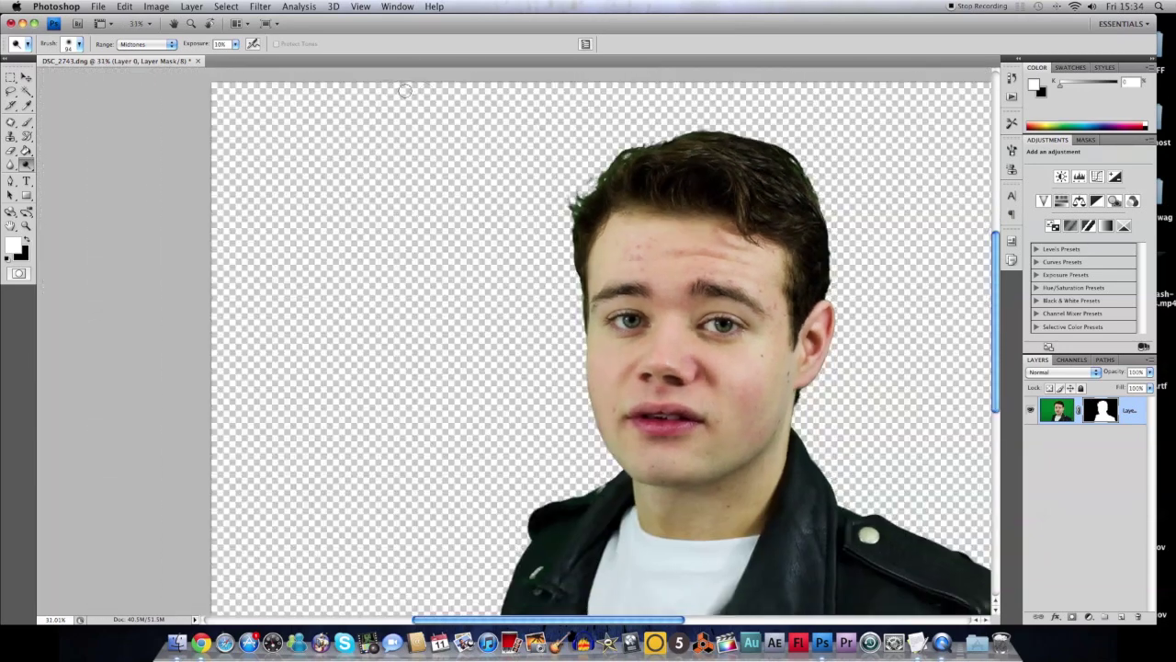
pyautogui.click(234, 7)
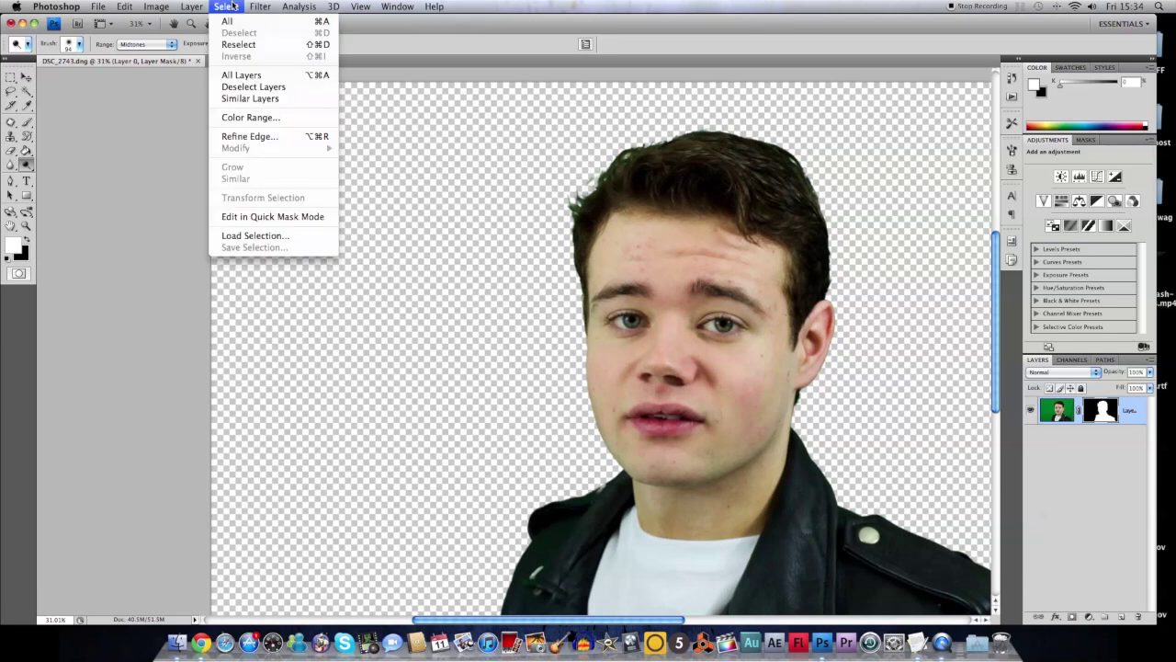
pyautogui.click(299, 138)
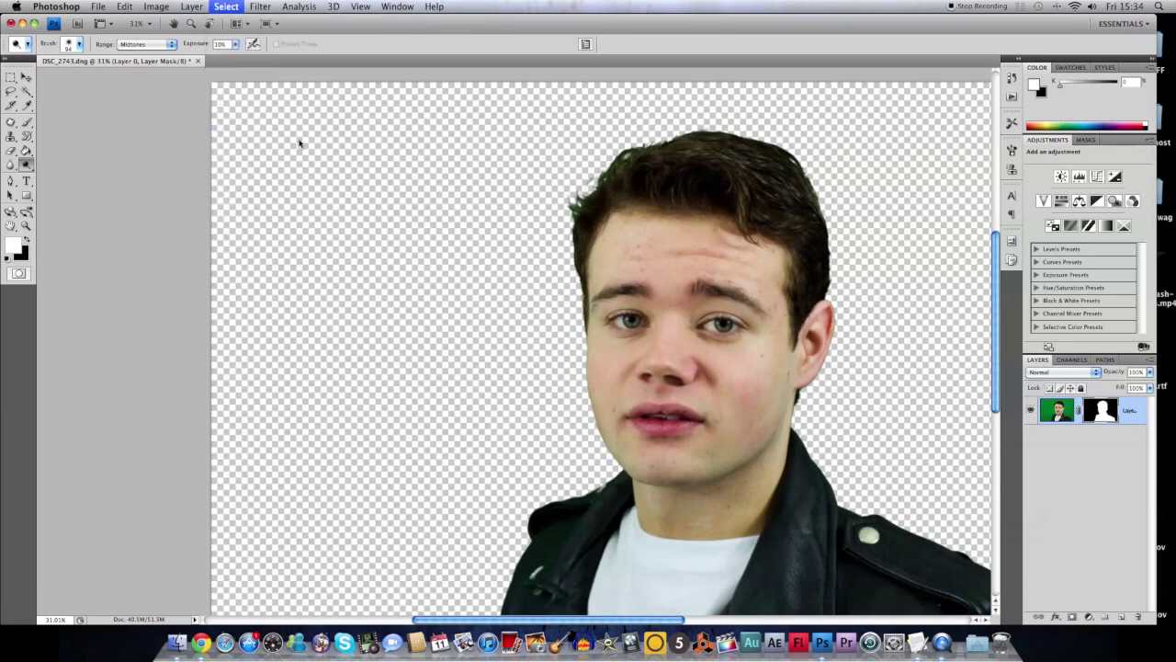
pyautogui.moveTo(955, 363); pyautogui.dragTo(953, 364)
pyautogui.moveTo(903, 332); pyautogui.dragTo(902, 332)
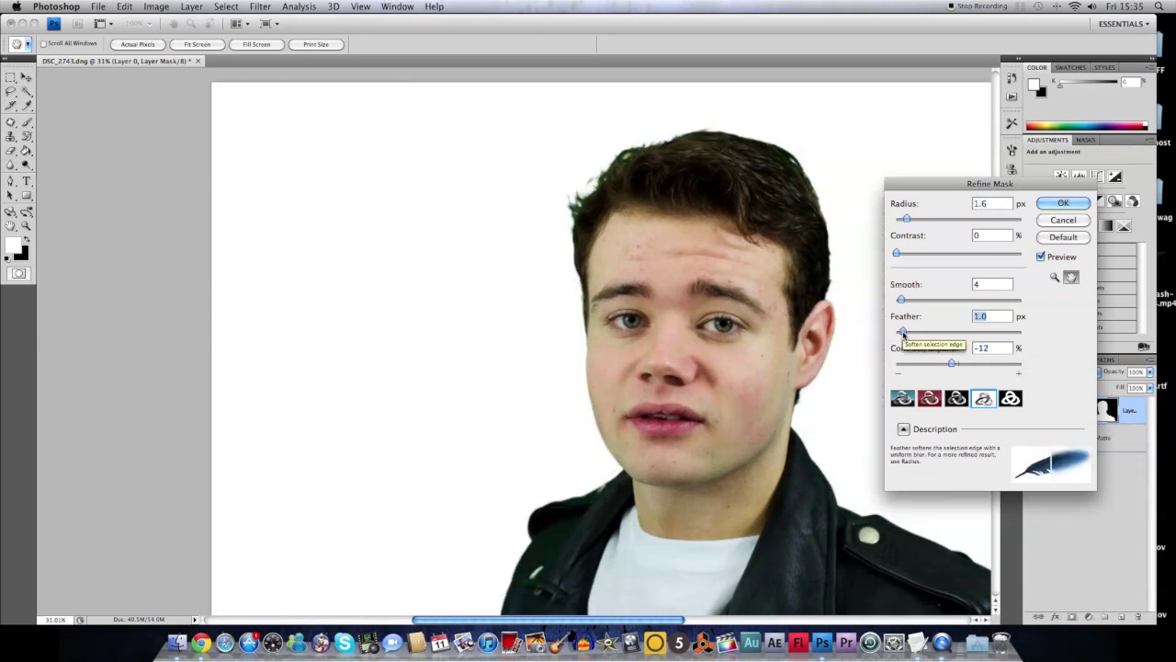
pyautogui.press('Return')
pyautogui.press('o')
# Step: Target the layer's image instead of its mask and sample a dark brown from the man's hair
pyautogui.hscroll(5, 563, 190)
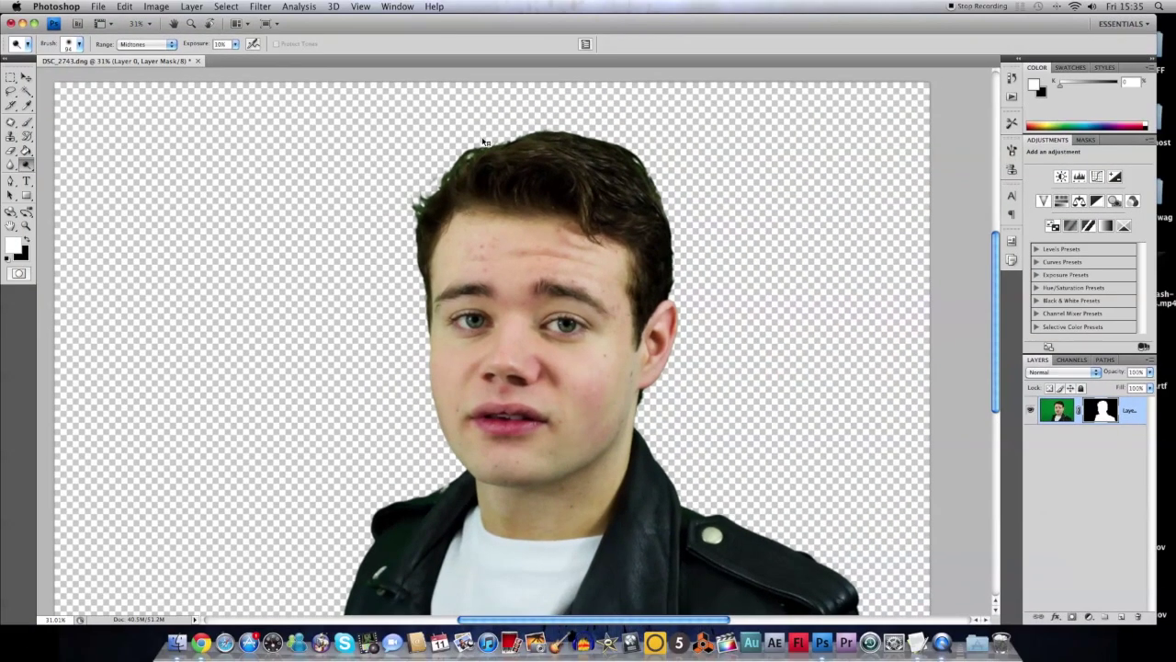
pyautogui.scroll(4, 484, 141)
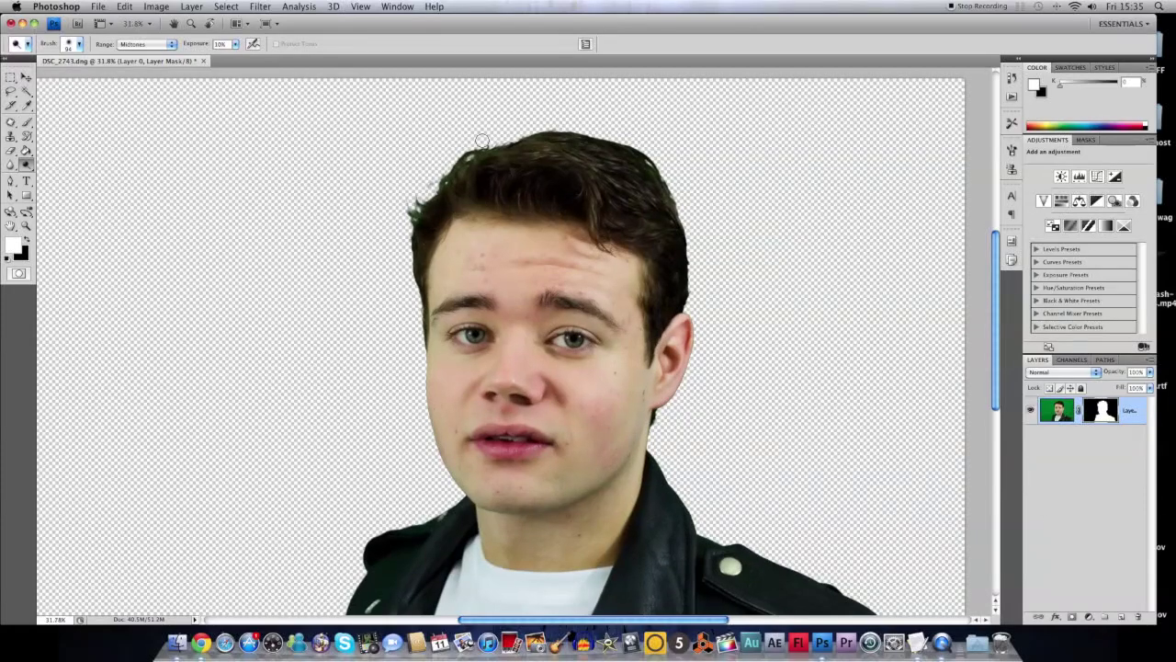
pyautogui.scroll(1, 483, 137)
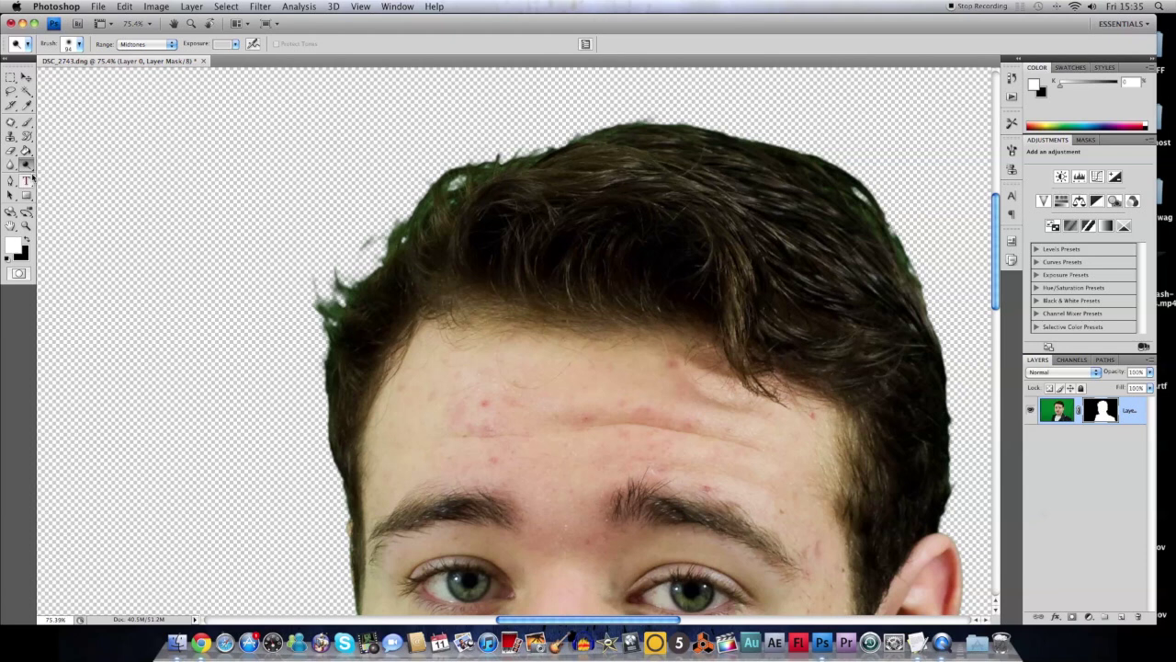
pyautogui.moveTo(25, 165); pyautogui.dragTo(51, 175)
pyautogui.press('i')
pyautogui.click(1057, 414)
pyautogui.click(445, 219)
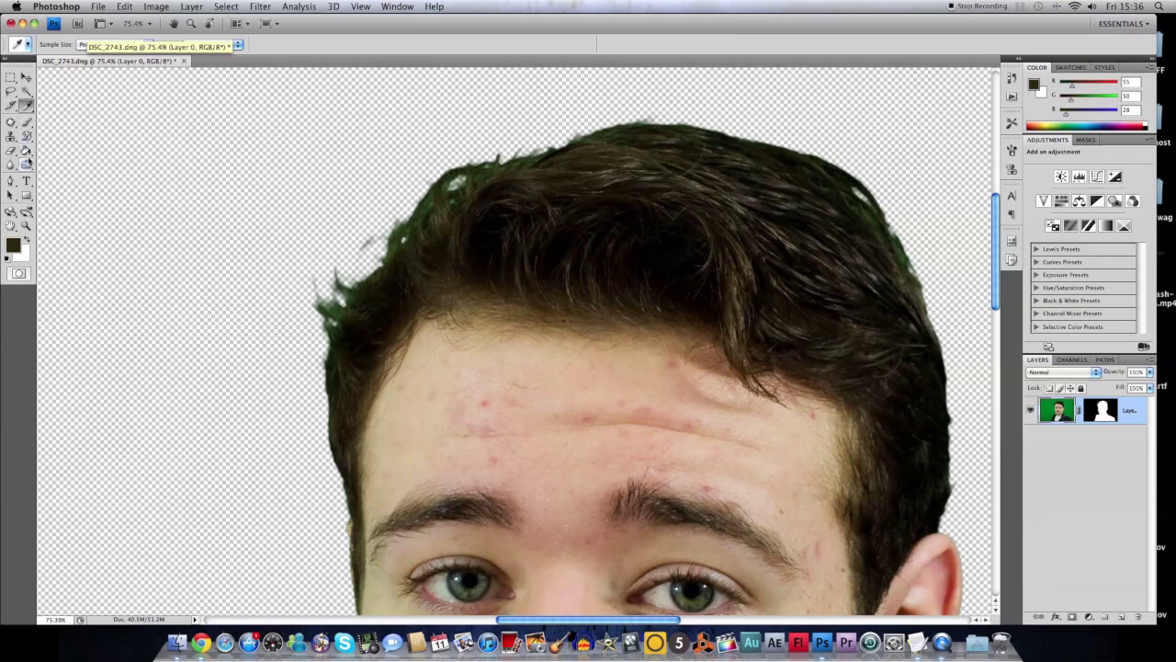
# Step: Darken the green fringe around the edges of the hair with the Burn tool at 25% exposure
pyautogui.click(26, 166)
pyautogui.click(236, 46)
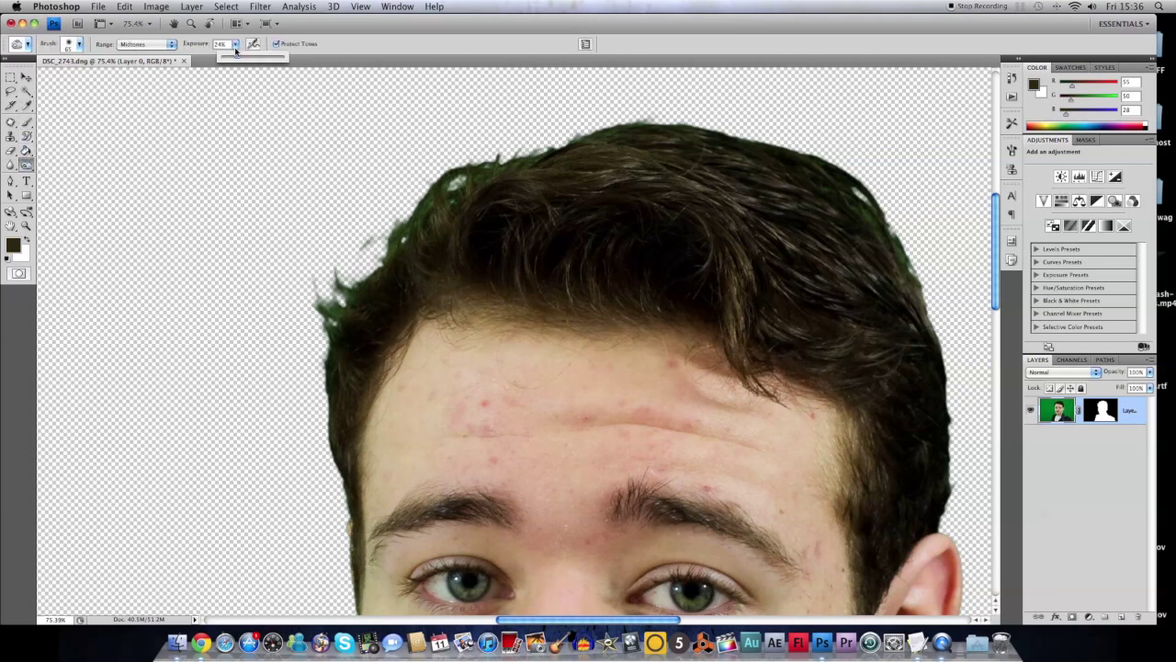
pyautogui.moveTo(240, 58); pyautogui.dragTo(238, 58)
pyautogui.click(206, 54)
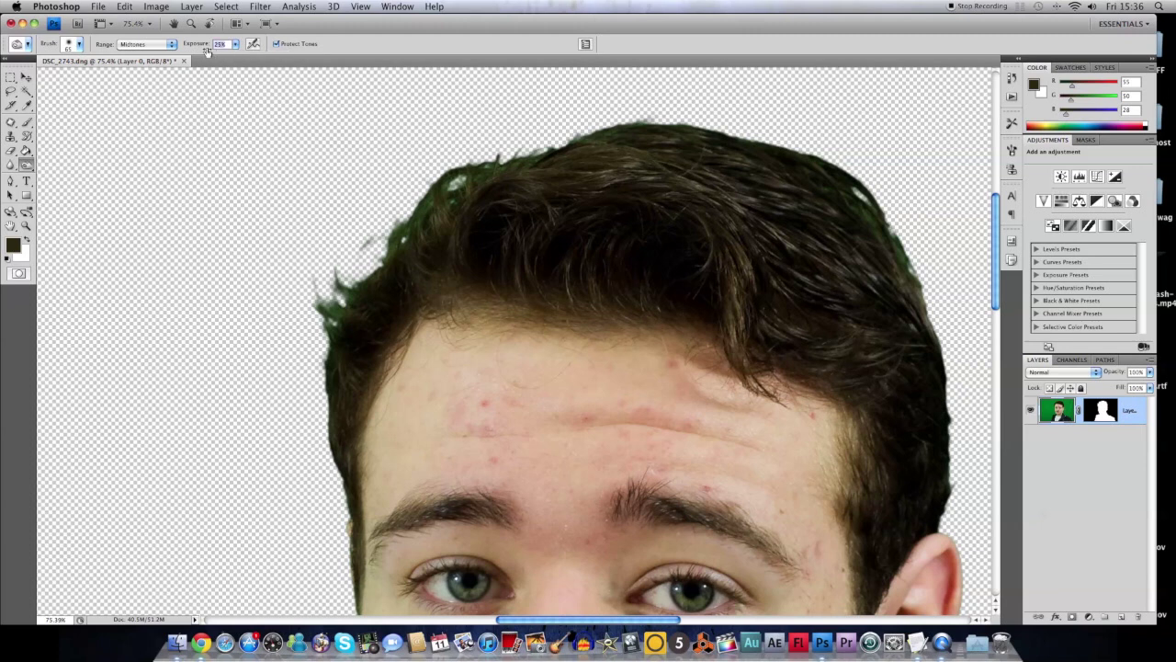
pyautogui.moveTo(424, 223)
pyautogui.mouseDown()
pyautogui.moveTo(424, 233)
pyautogui.moveTo(444, 179)
pyautogui.moveTo(436, 221)
pyautogui.moveTo(339, 329)
pyautogui.mouseUp()
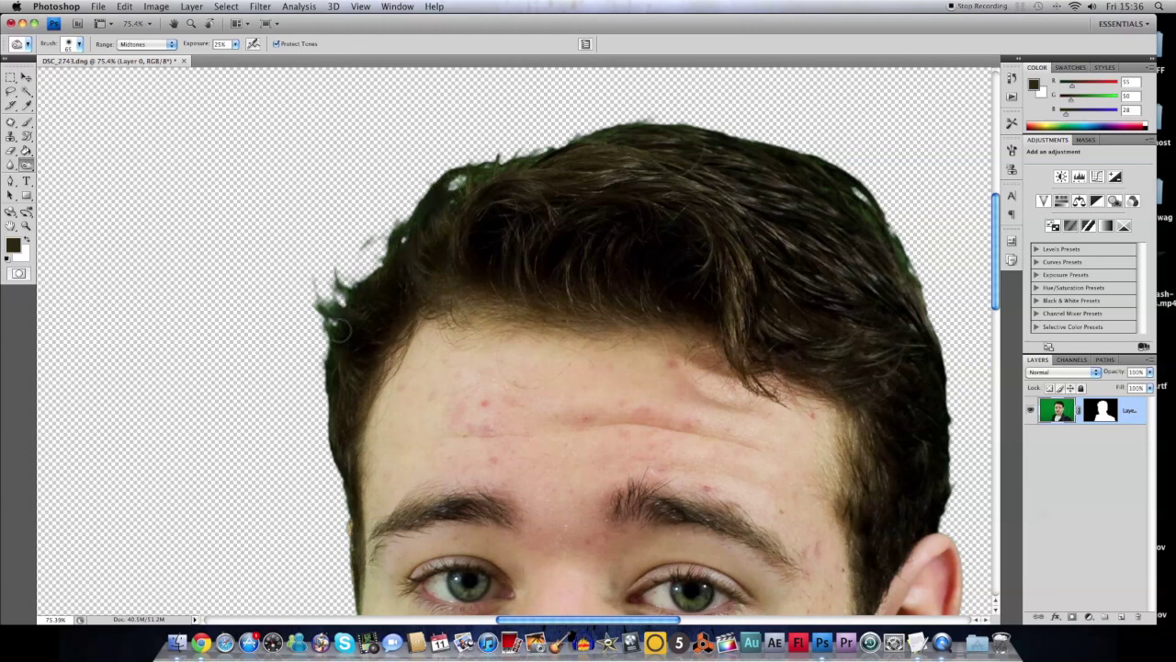
pyautogui.scroll(3, 532, 175)
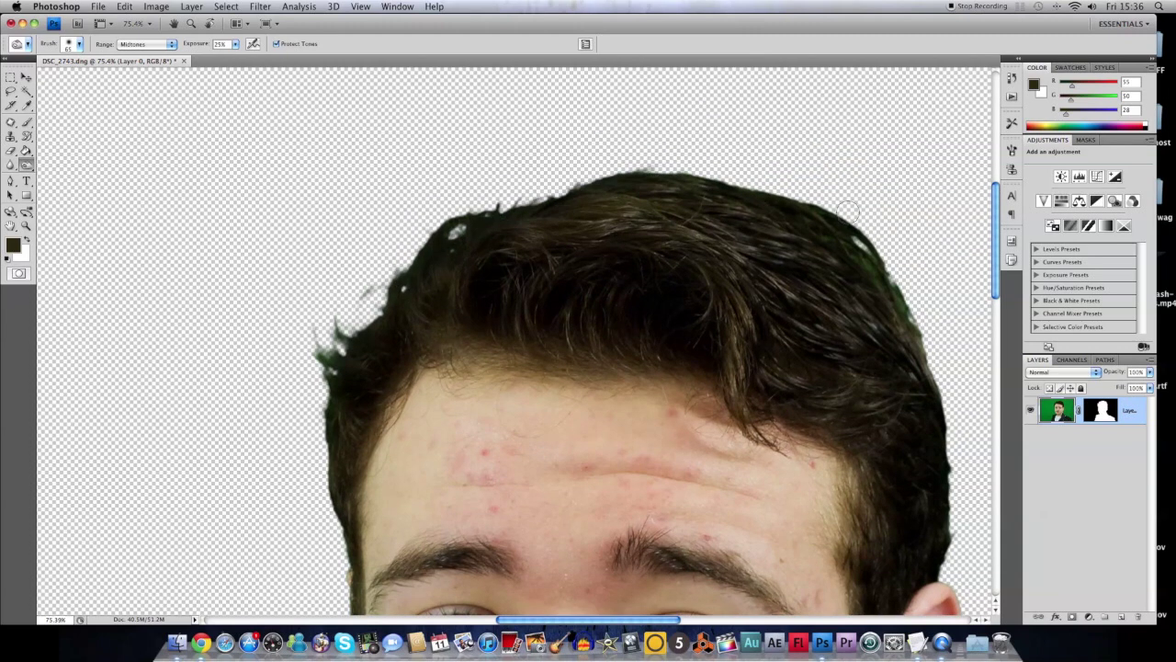
pyautogui.scroll(-3, 907, 331)
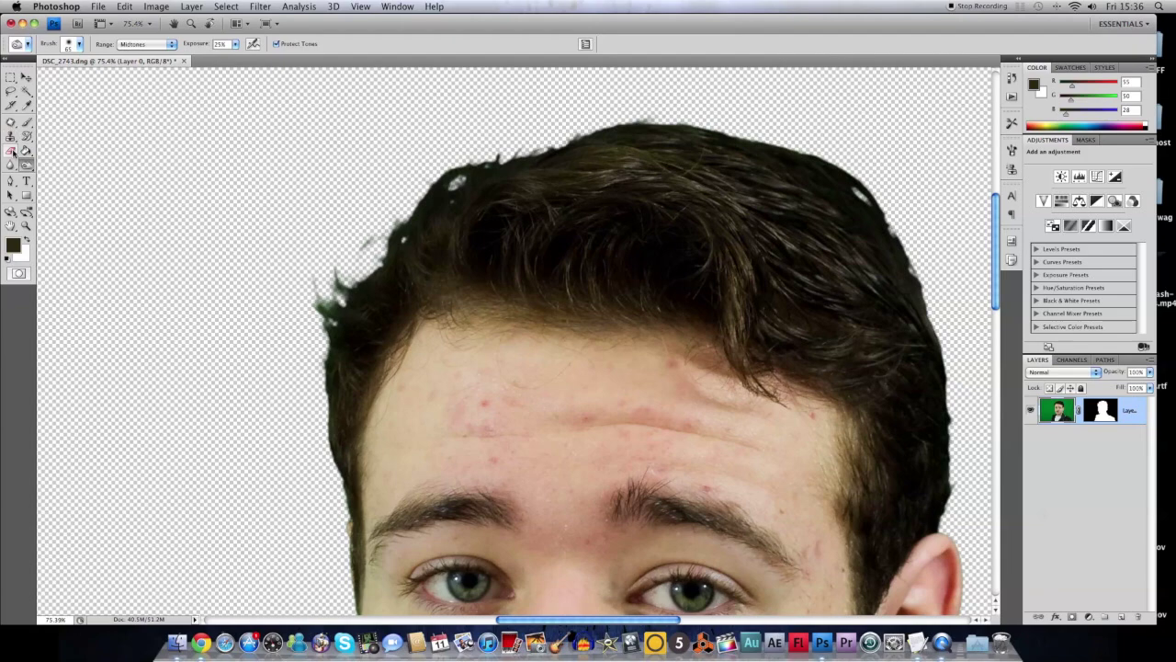
# Step: Erase the stray strands and leftover fringe around the outline of the hair
pyautogui.click(11, 151)
pyautogui.scroll(-5, 349, 273)
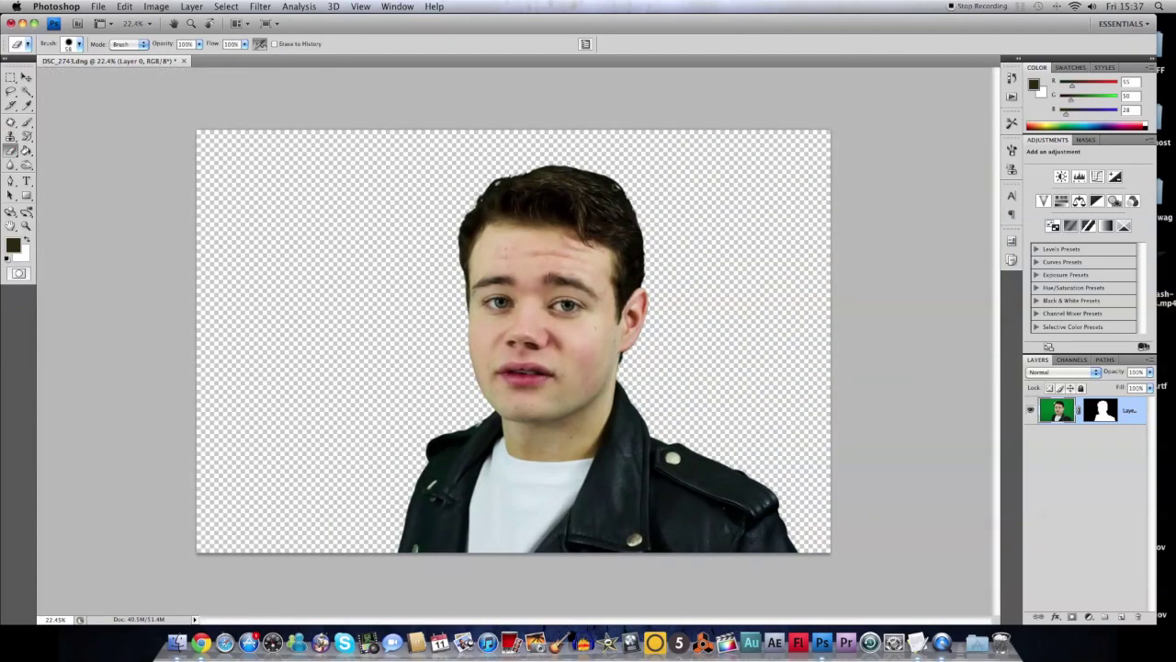
pyautogui.scroll(5, 510, 175)
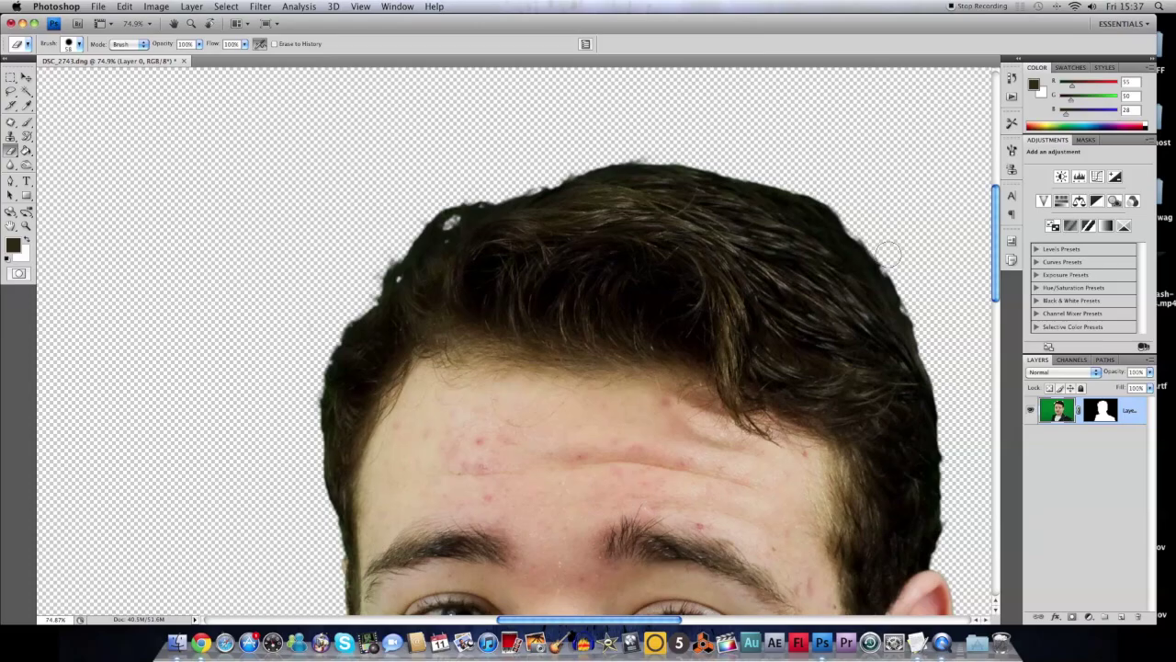
pyautogui.scroll(-4, 922, 318)
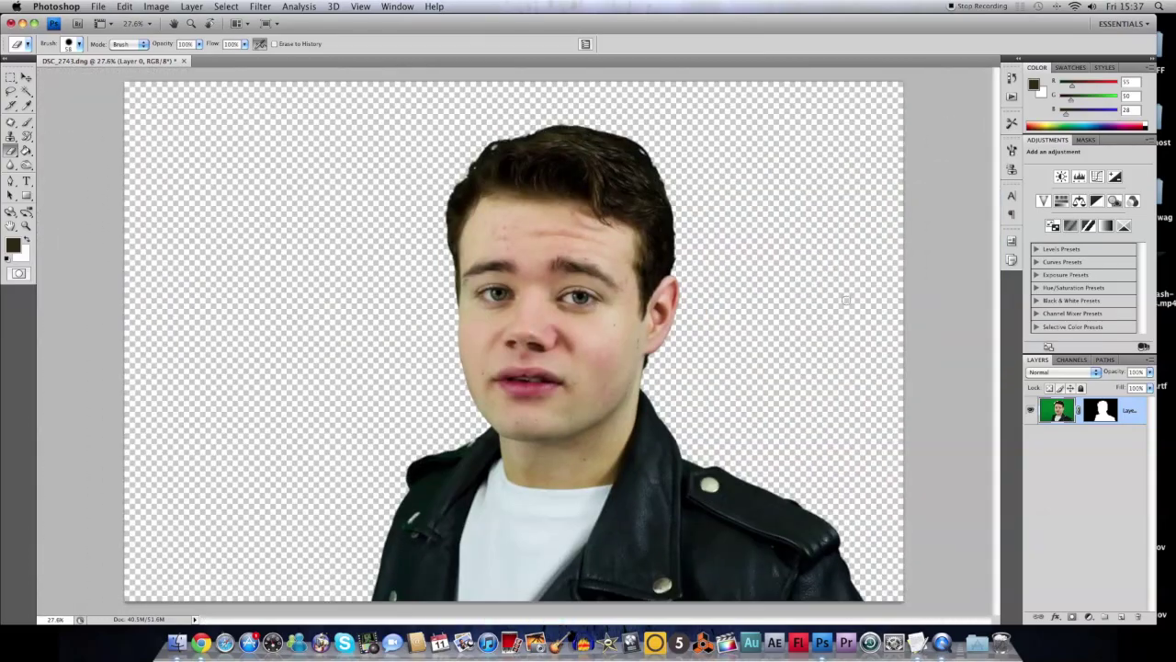
# Step: Add a new layer beneath the portrait and fill it with white using the Paint Bucket
pyautogui.click(1121, 617)
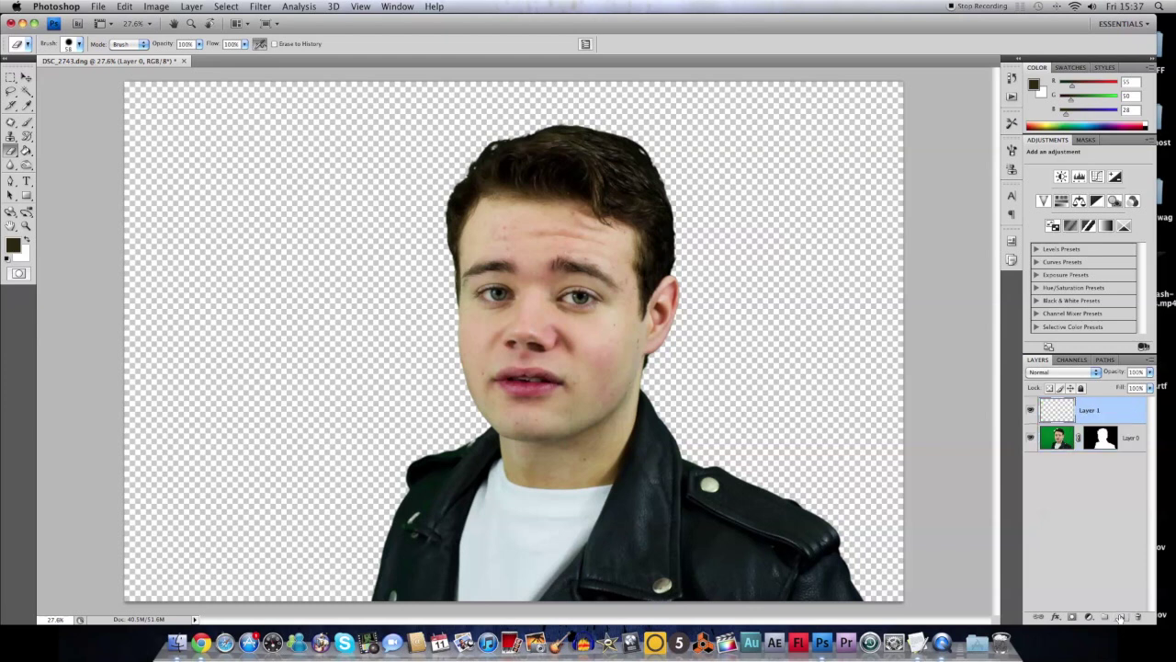
pyautogui.moveTo(1093, 410); pyautogui.dragTo(1120, 457)
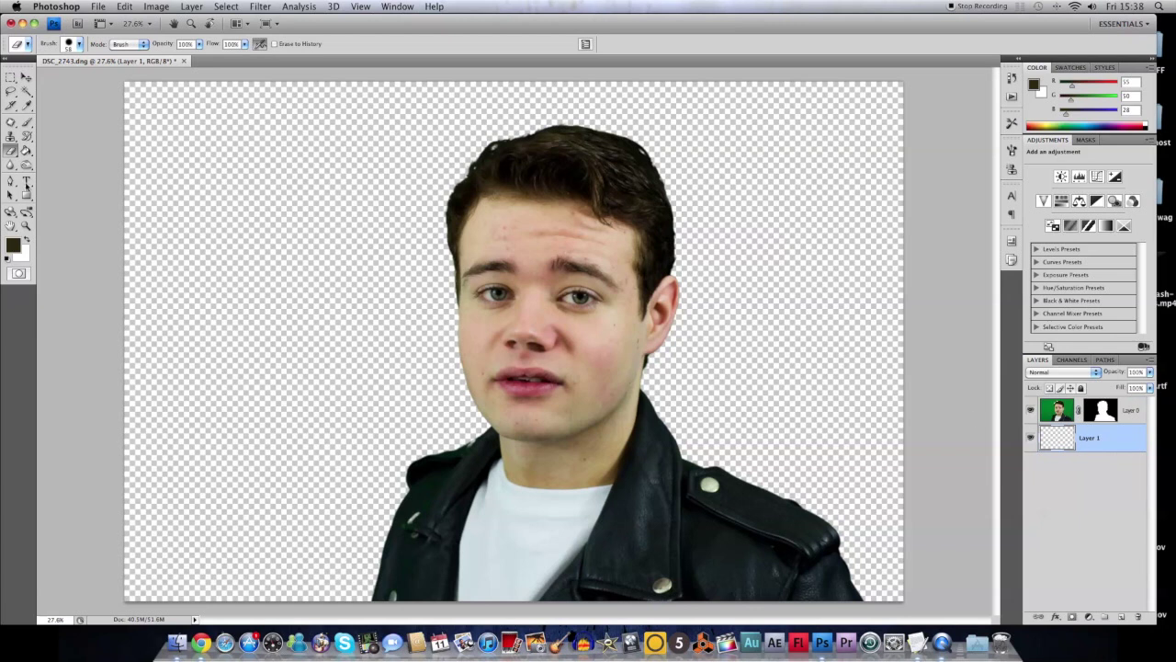
pyautogui.click(28, 151)
pyautogui.click(27, 242)
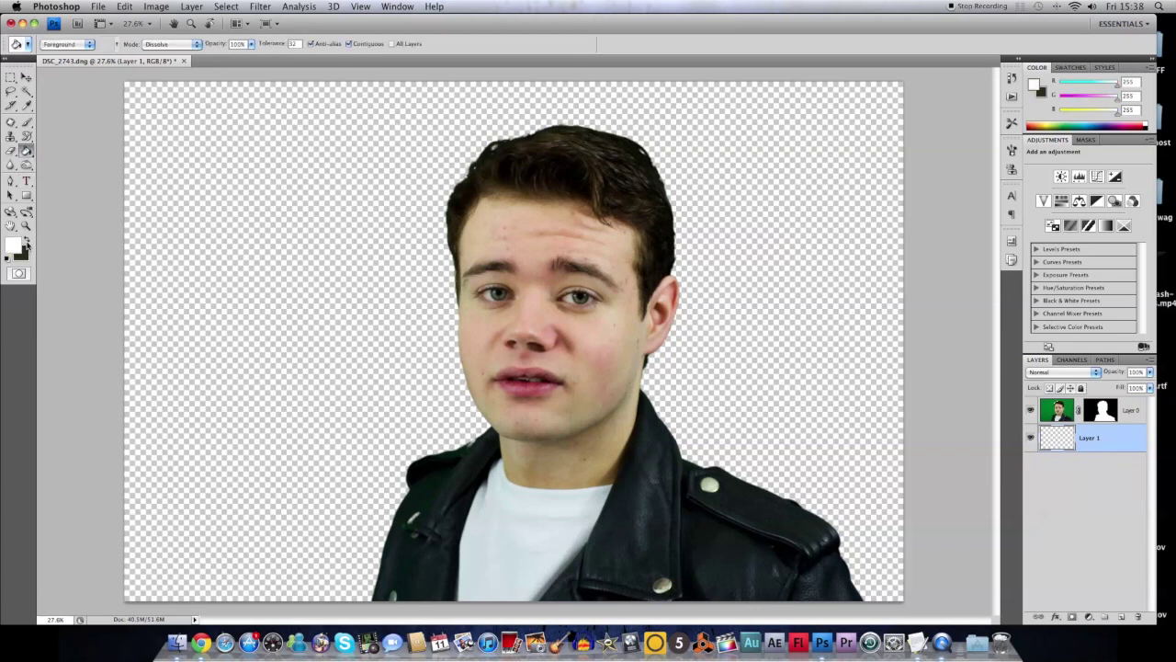
pyautogui.click(334, 355)
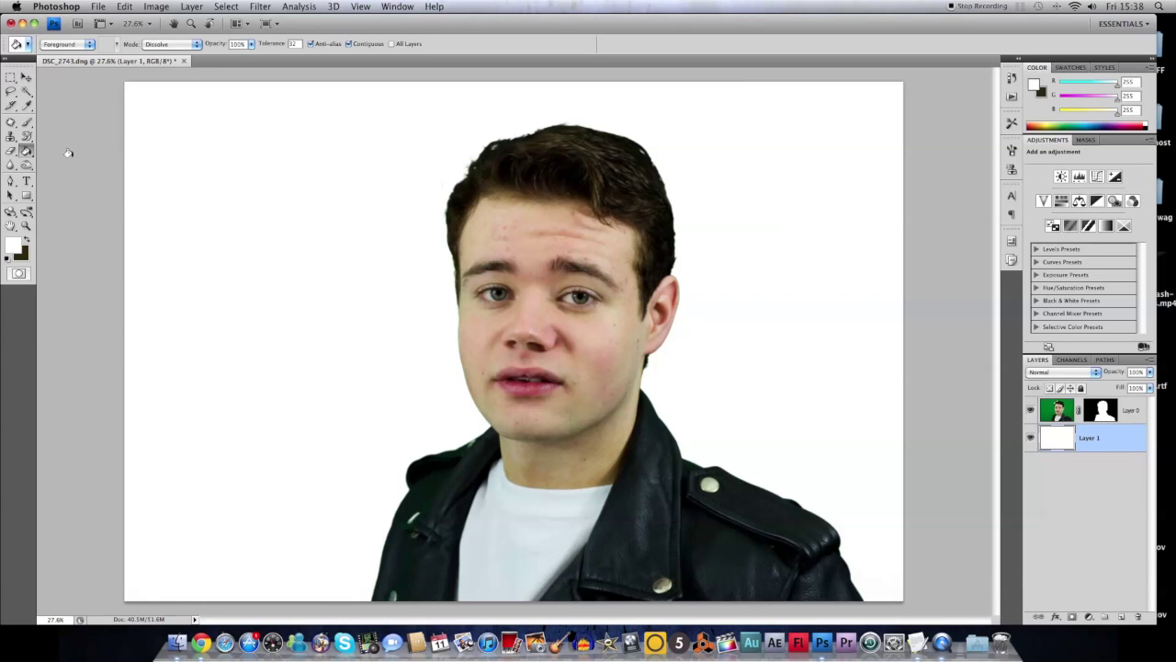
# Step: Move the portrait slightly to the right and crop the image to an upright rectangle around the man's head and shoulders
pyautogui.click(26, 78)
pyautogui.moveTo(570, 390); pyautogui.dragTo(606, 393)
pyautogui.click(10, 77)
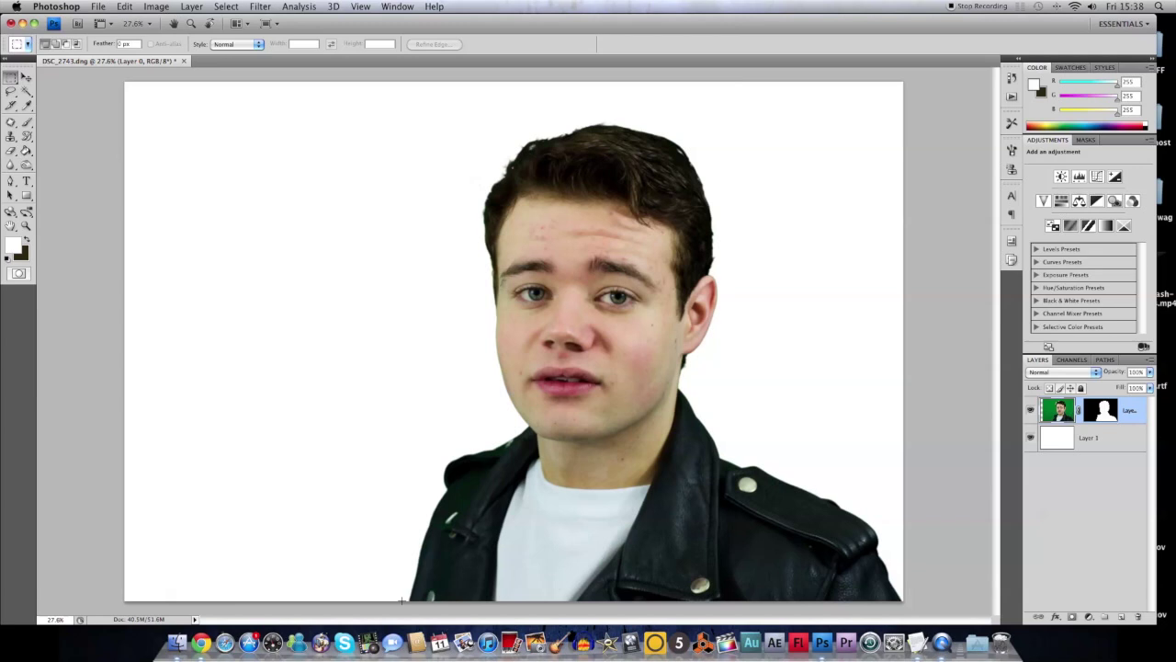
pyautogui.moveTo(578, 372); pyautogui.dragTo(814, 100)
pyautogui.click(156, 7)
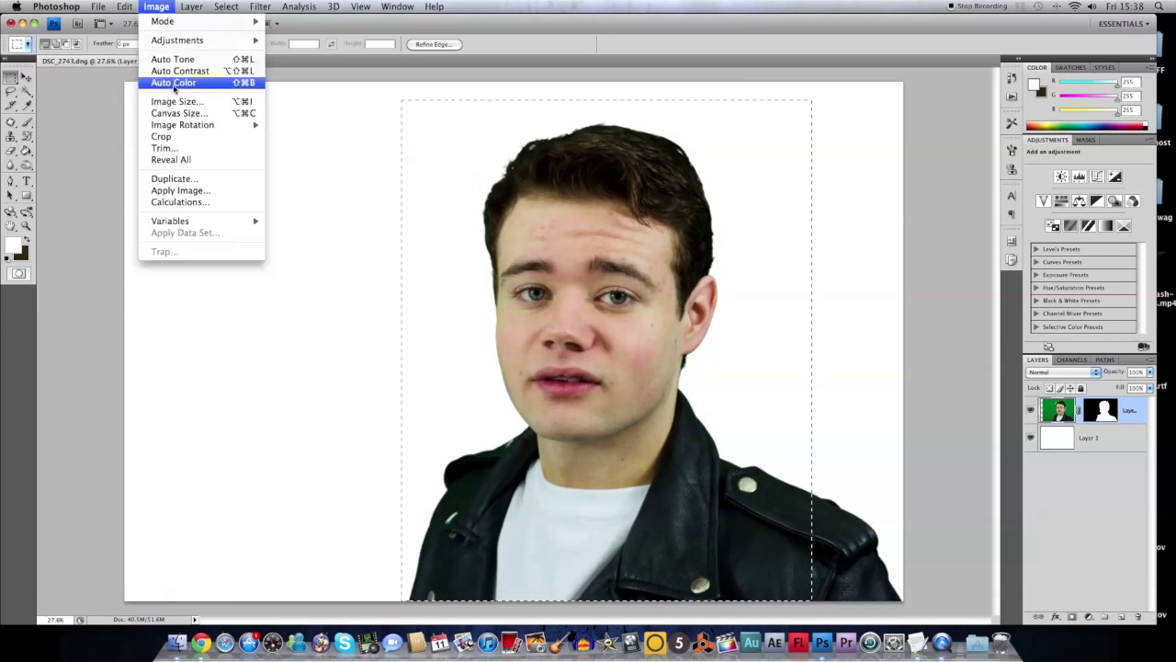
pyautogui.click(188, 137)
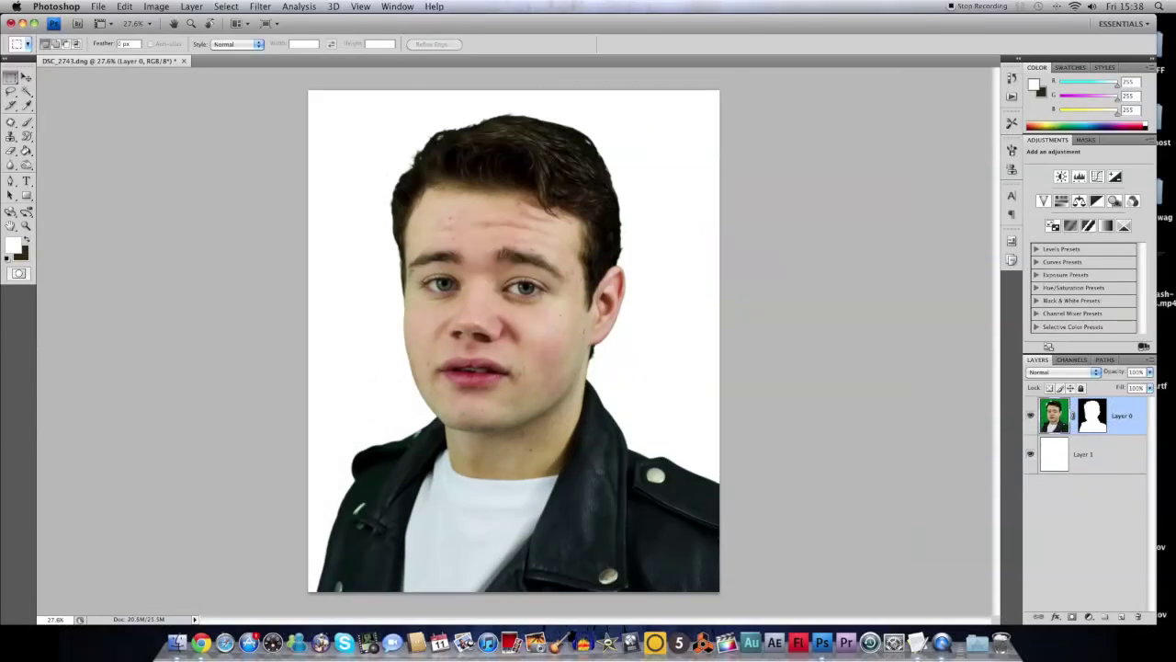
# Step: Open the portrait layer's blending options and add a Drop Shadow effect
pyautogui.click(1103, 454)
pyautogui.click(1052, 416)
pyautogui.rightClick(1060, 417)
pyautogui.click(1057, 423)
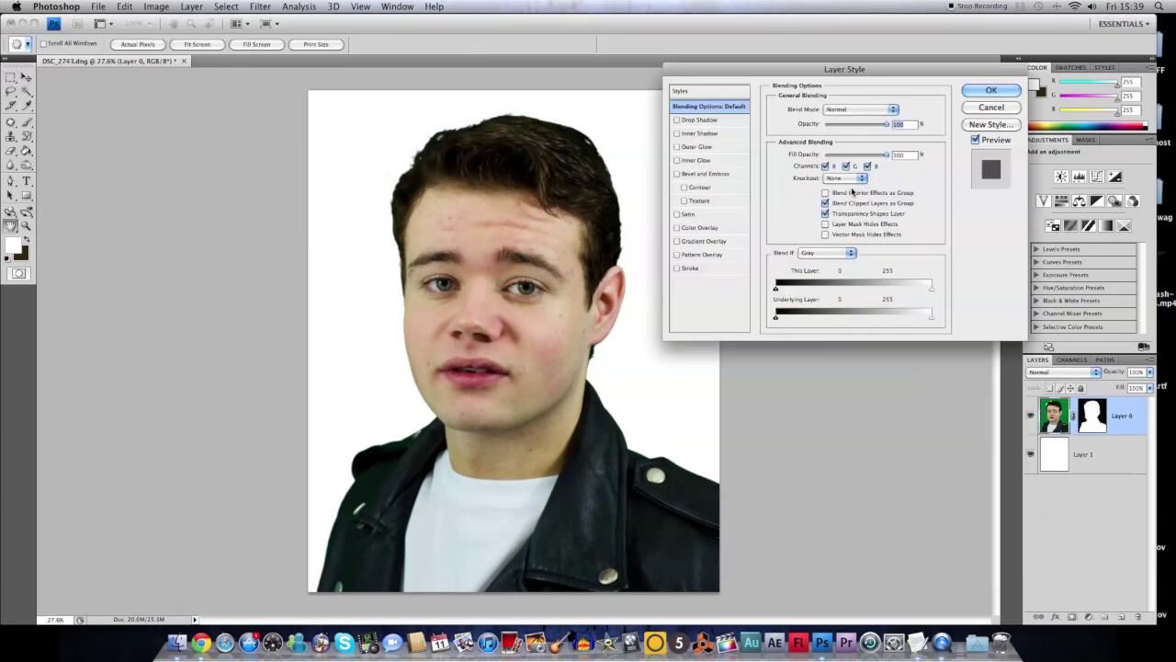
pyautogui.click(706, 120)
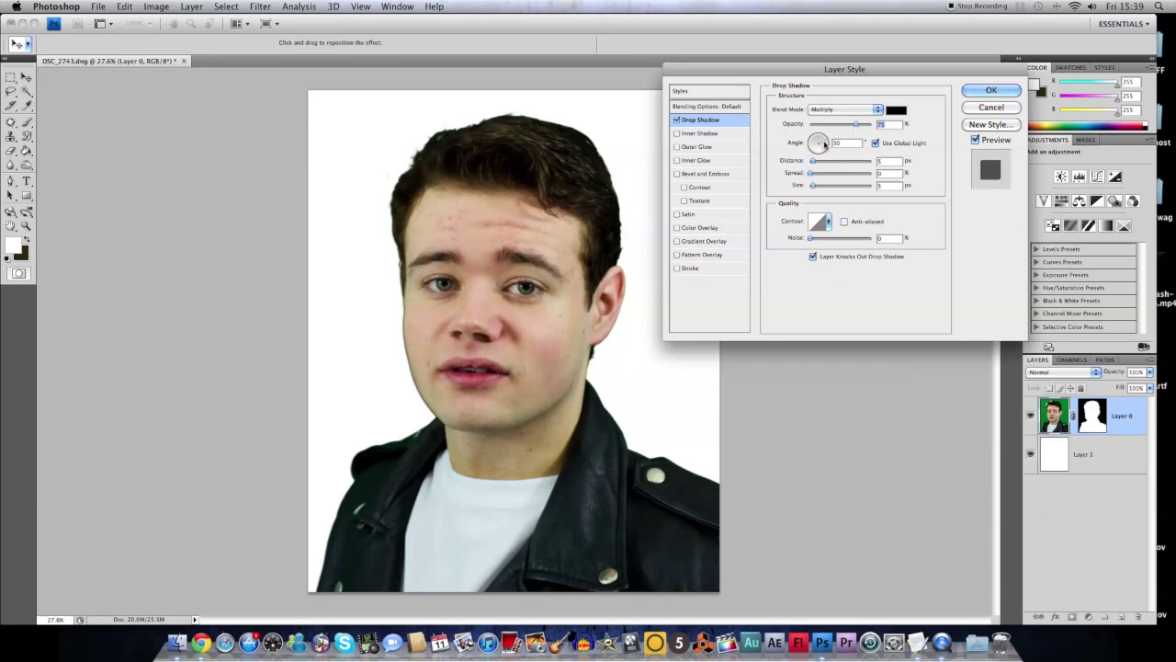
# Step: Set the drop shadow to an angle of -167°, distance 164 px, size about 65 px and opacity about 35%
pyautogui.moveTo(805, 136); pyautogui.dragTo(828, 185)
pyautogui.click(837, 163)
pyautogui.moveTo(855, 125); pyautogui.dragTo(838, 133)
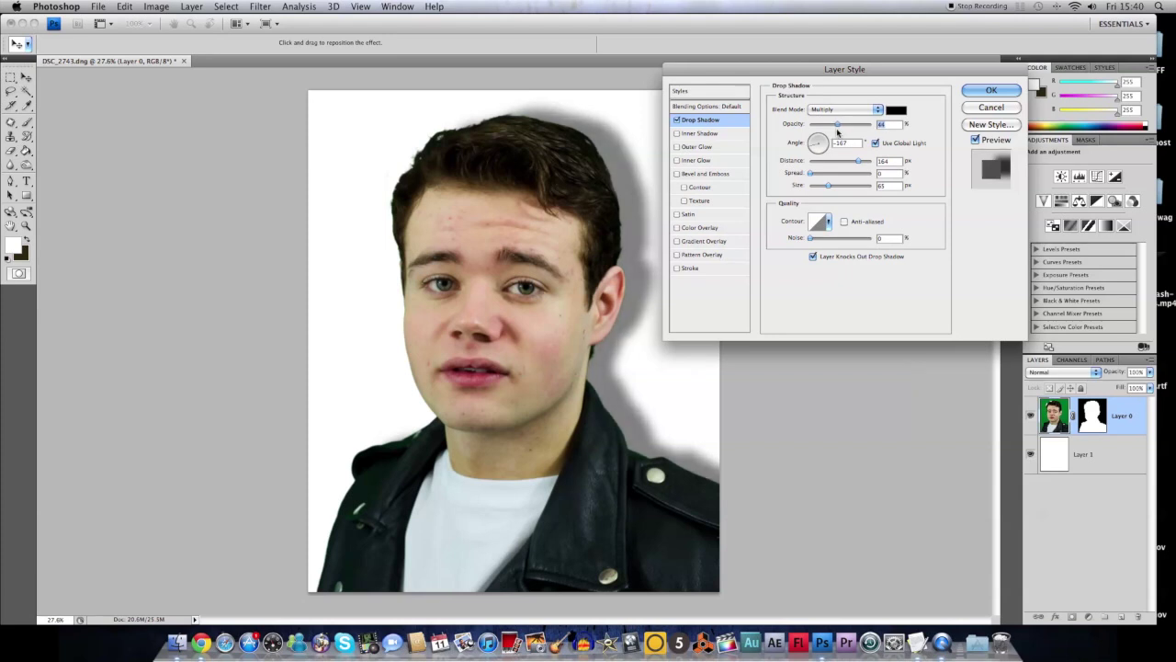
pyautogui.moveTo(837, 133); pyautogui.dragTo(833, 132)
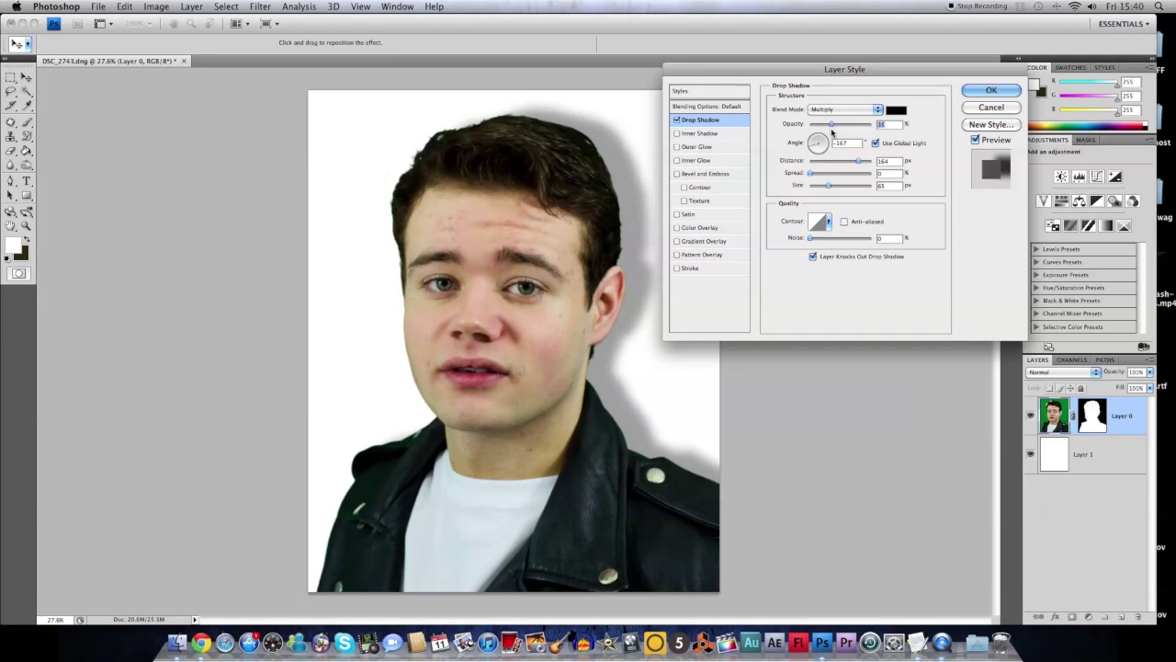
pyautogui.click(980, 91)
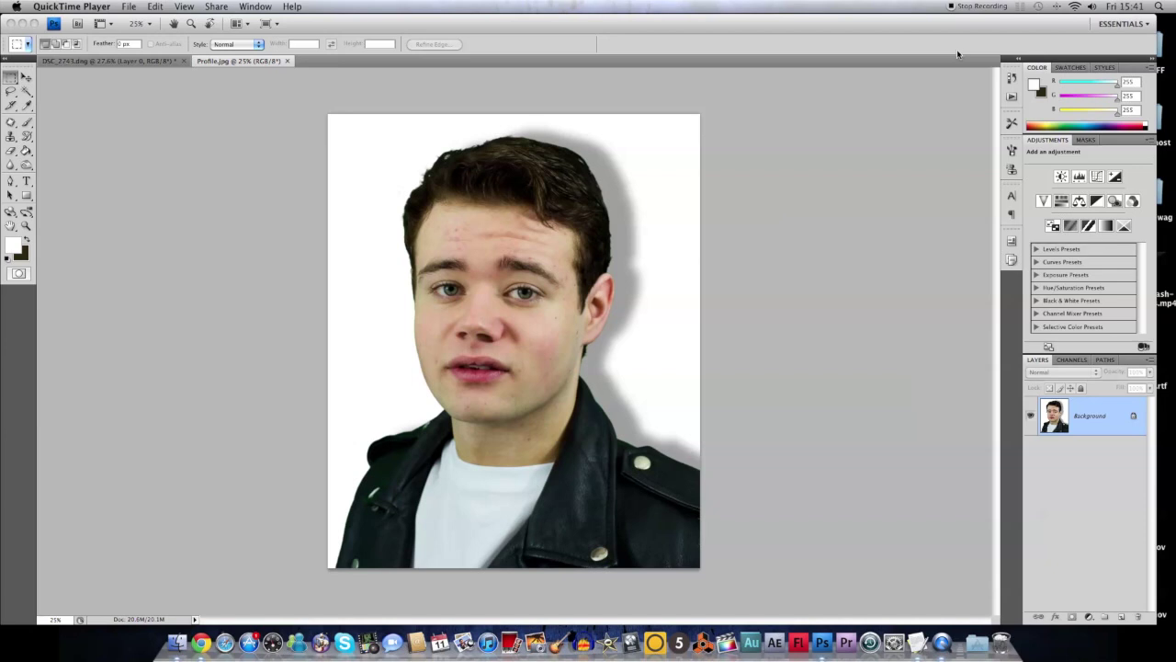
# Step: Convert the background of Profile.jpg into a regular layer and set up the Spot Healing Brush with a 44 px brush
pyautogui.doubleClick(1105, 424)
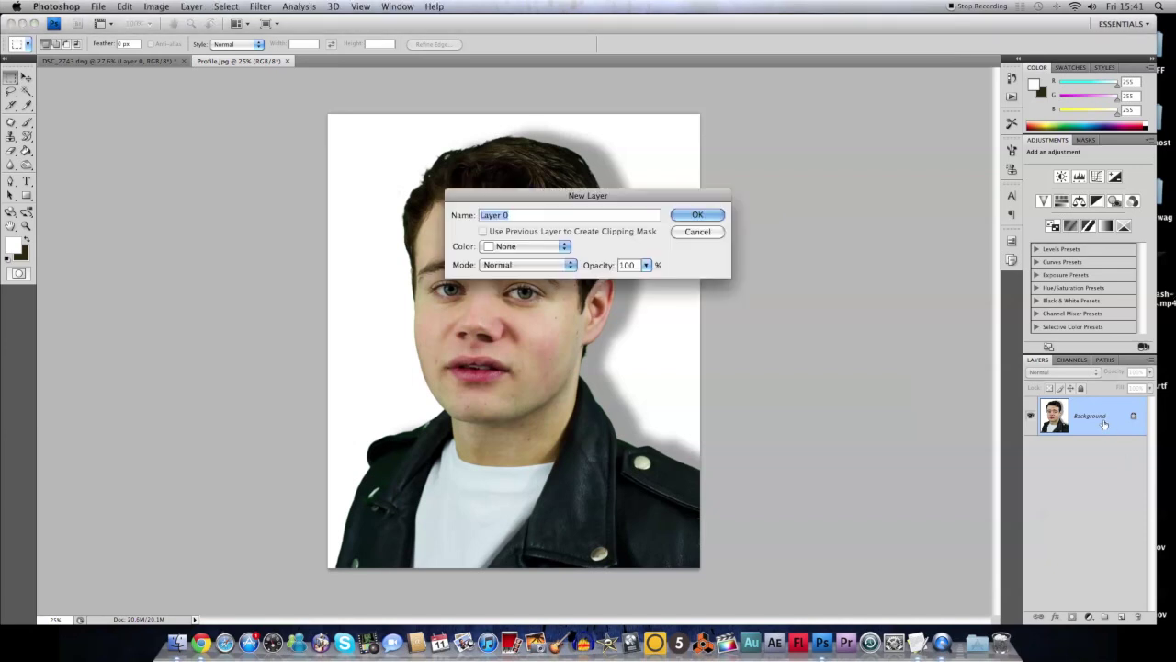
pyautogui.press('Return')
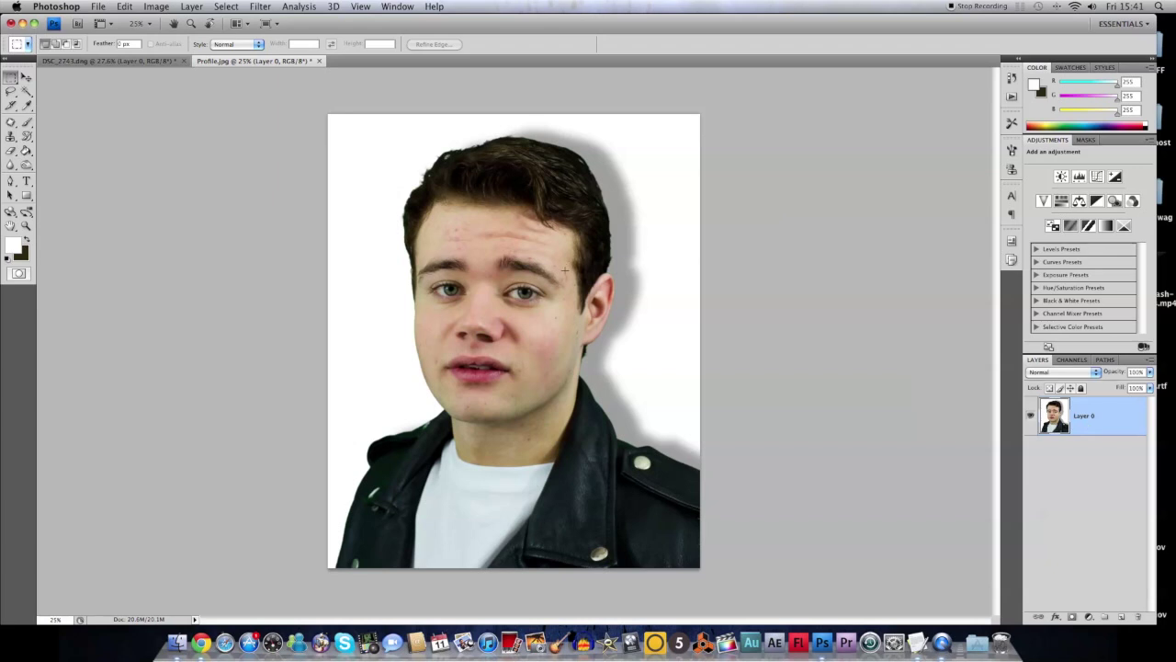
pyautogui.scroll(5, 499, 235)
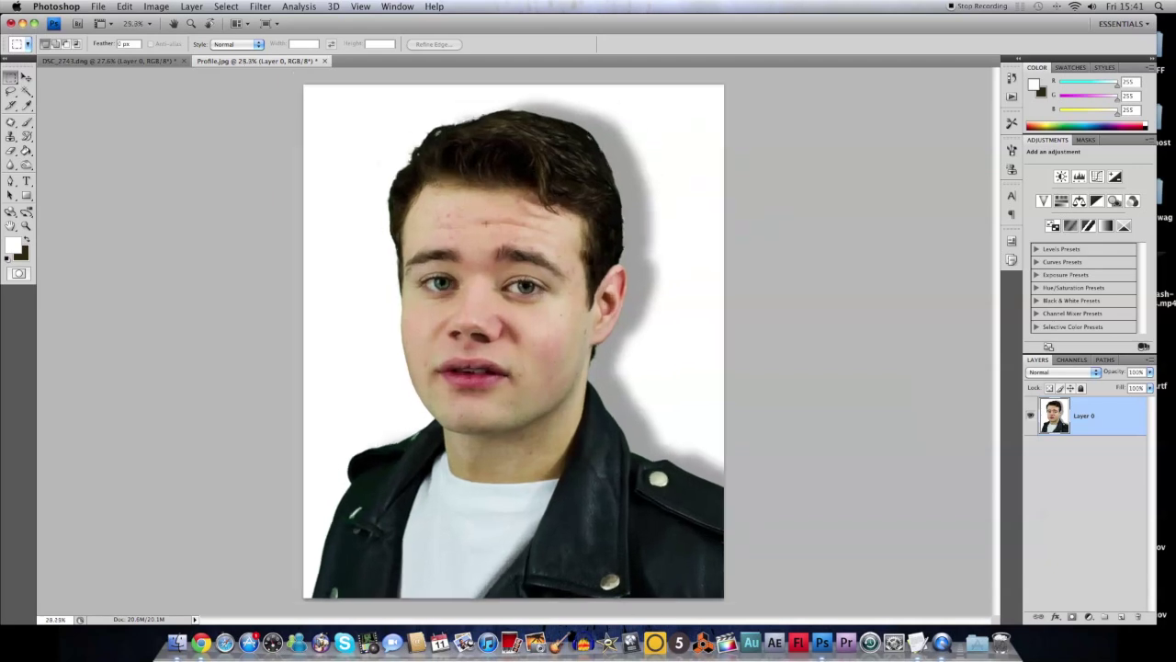
pyautogui.scroll(3, 475, 195)
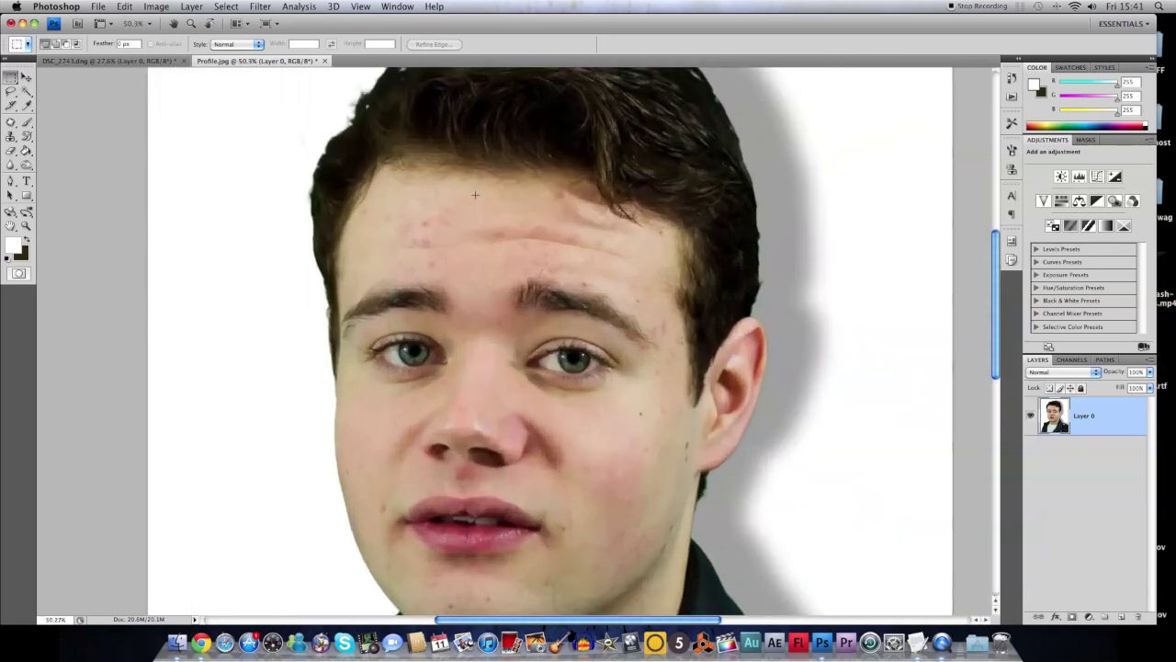
pyautogui.click(11, 123)
pyautogui.click(11, 125)
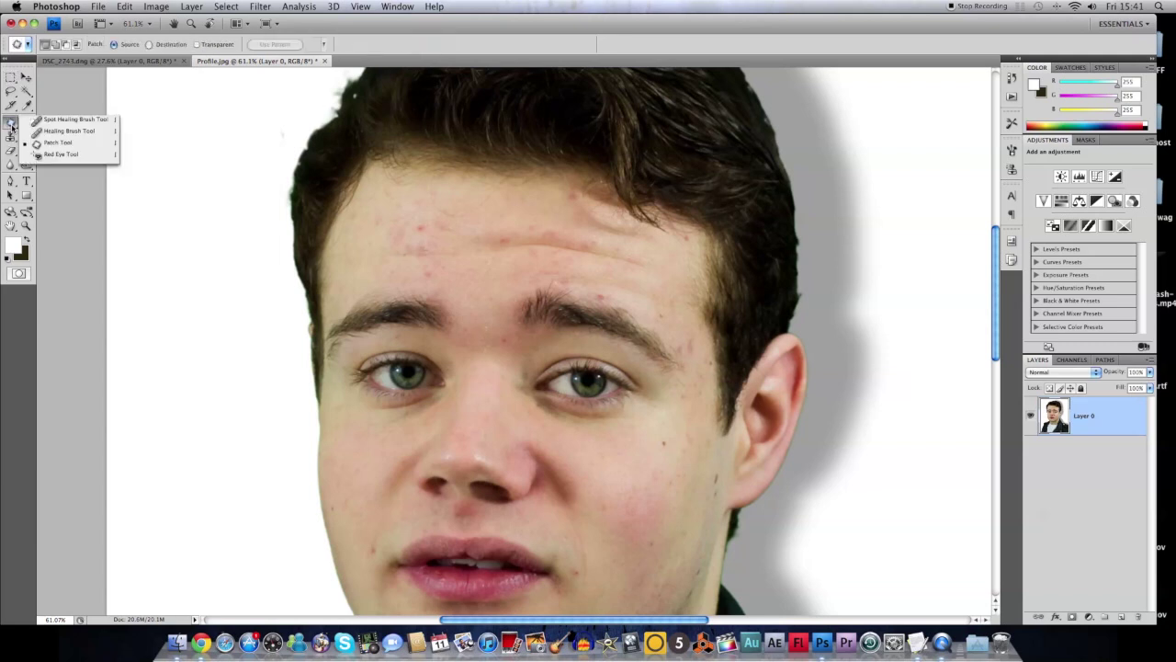
pyautogui.click(74, 120)
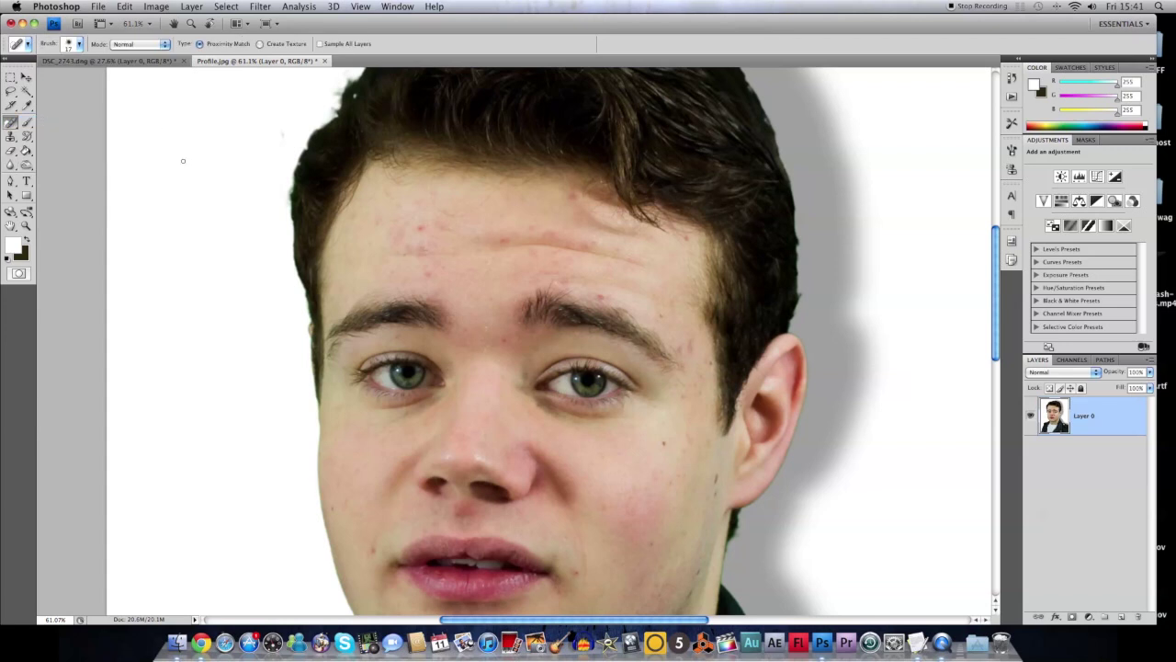
pyautogui.click(79, 43)
pyautogui.moveTo(48, 75); pyautogui.dragTo(41, 74)
pyautogui.click(159, 59)
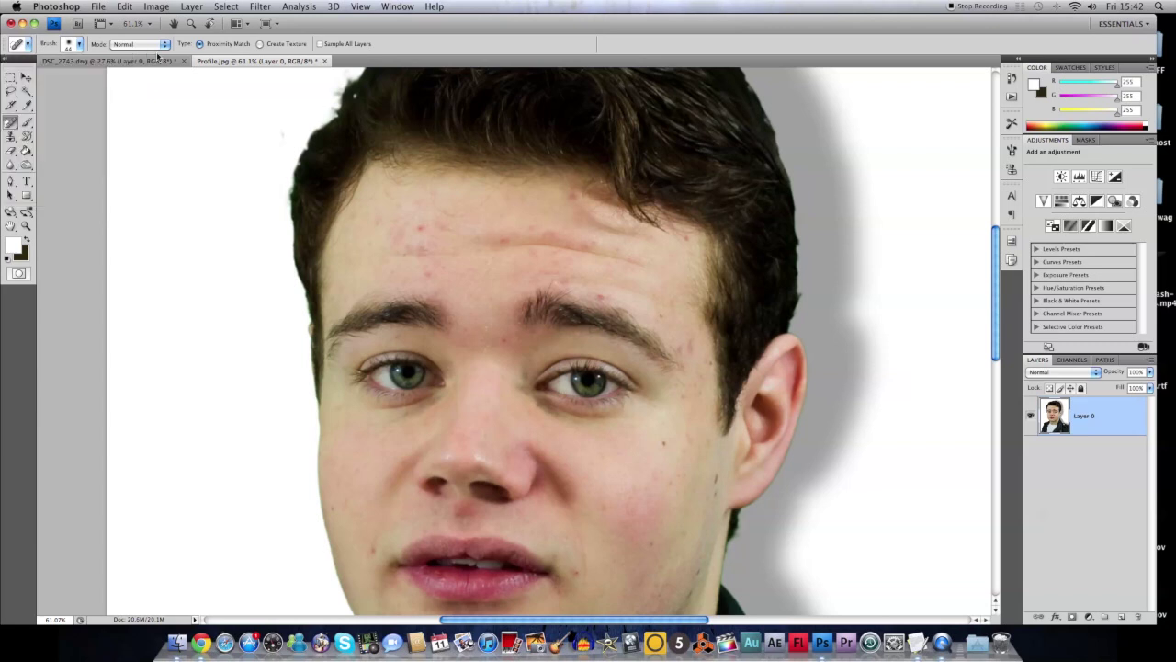
# Step: Heal the spots and moles on the forehead, cheeks and chin with the Spot Healing Brush
pyautogui.click(418, 230)
pyautogui.click(573, 195)
pyautogui.scroll(-3, 708, 386)
pyautogui.scroll(-2, 492, 298)
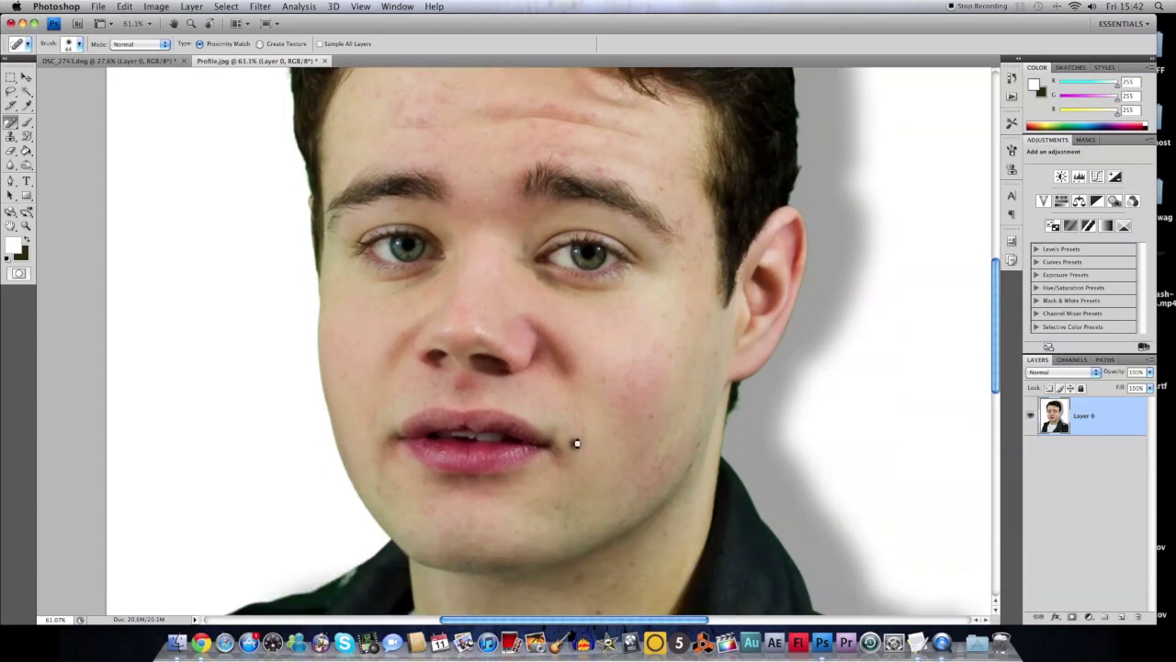
pyautogui.scroll(-3, 575, 441)
pyautogui.scroll(7, 633, 456)
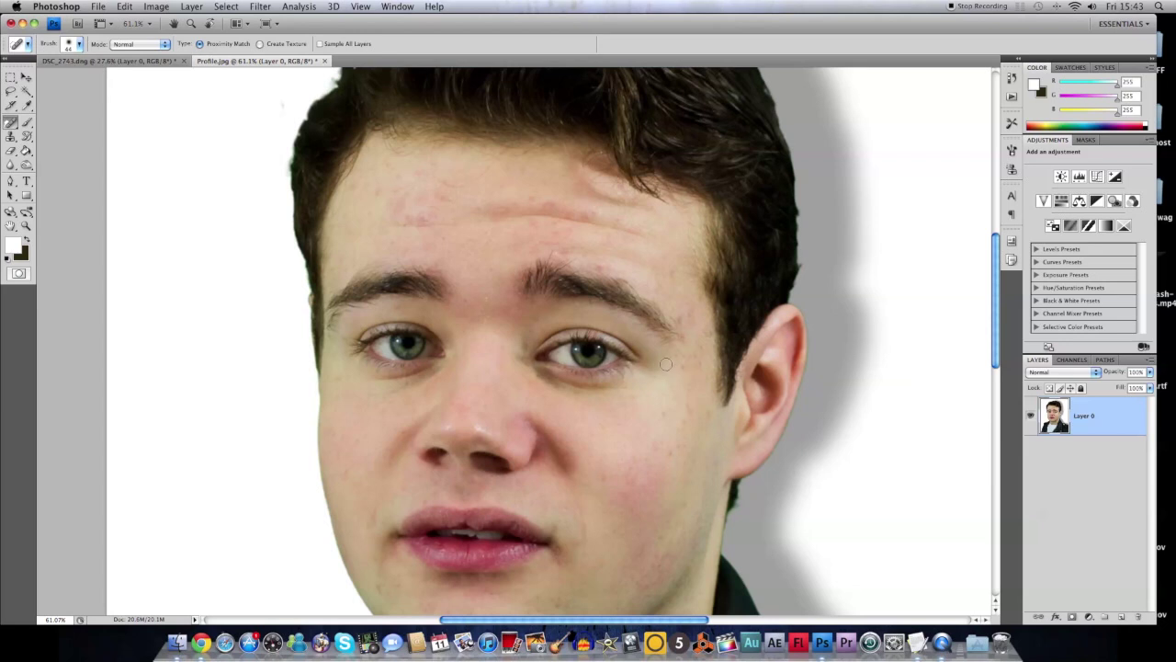
pyautogui.scroll(1, 652, 363)
# Step: Smooth the creases and red patches on the forehead with the Patch tool, using clean skin nearby
pyautogui.moveTo(11, 122); pyautogui.dragTo(55, 149)
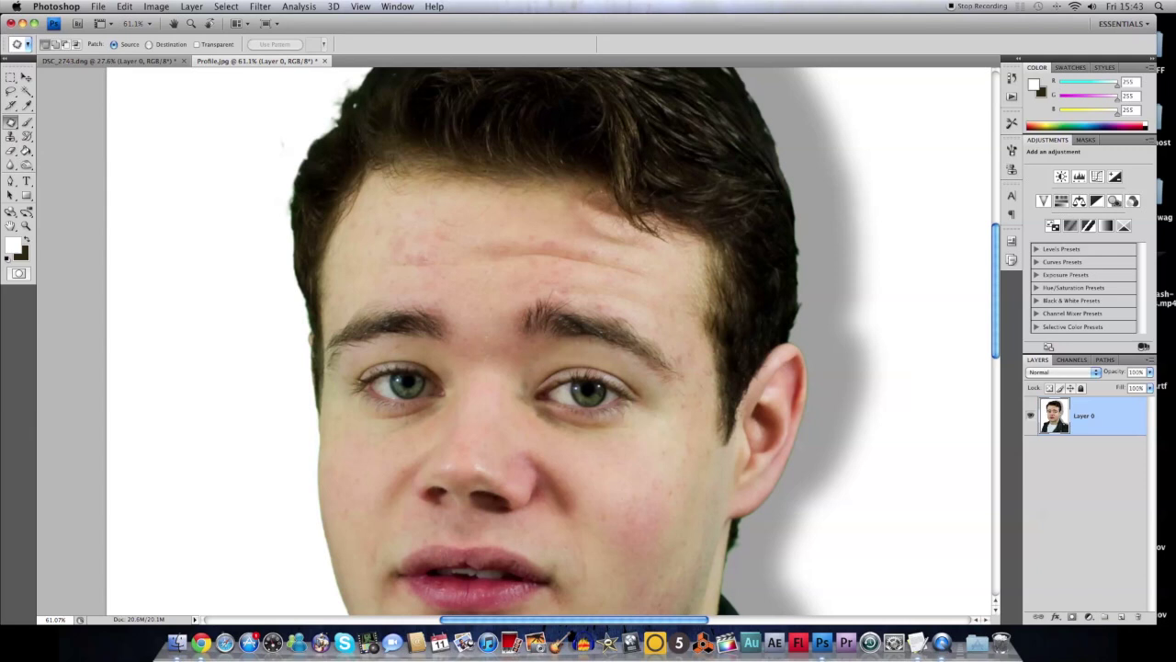
pyautogui.moveTo(457, 260)
pyautogui.mouseDown()
pyautogui.moveTo(439, 257)
pyautogui.moveTo(467, 266)
pyautogui.moveTo(418, 250)
pyautogui.moveTo(447, 249)
pyautogui.moveTo(442, 241)
pyautogui.mouseUp()
pyautogui.click(494, 232)
pyautogui.moveTo(534, 240)
pyautogui.mouseDown()
pyautogui.moveTo(490, 250)
pyautogui.moveTo(533, 259)
pyautogui.mouseUp()
pyautogui.moveTo(650, 276)
pyautogui.mouseDown()
pyautogui.moveTo(584, 236)
pyautogui.moveTo(522, 238)
pyautogui.moveTo(550, 251)
pyautogui.moveTo(502, 224)
pyautogui.moveTo(470, 229)
pyautogui.moveTo(465, 286)
pyautogui.mouseUp()
pyautogui.hotkey('ctrl', 'd')
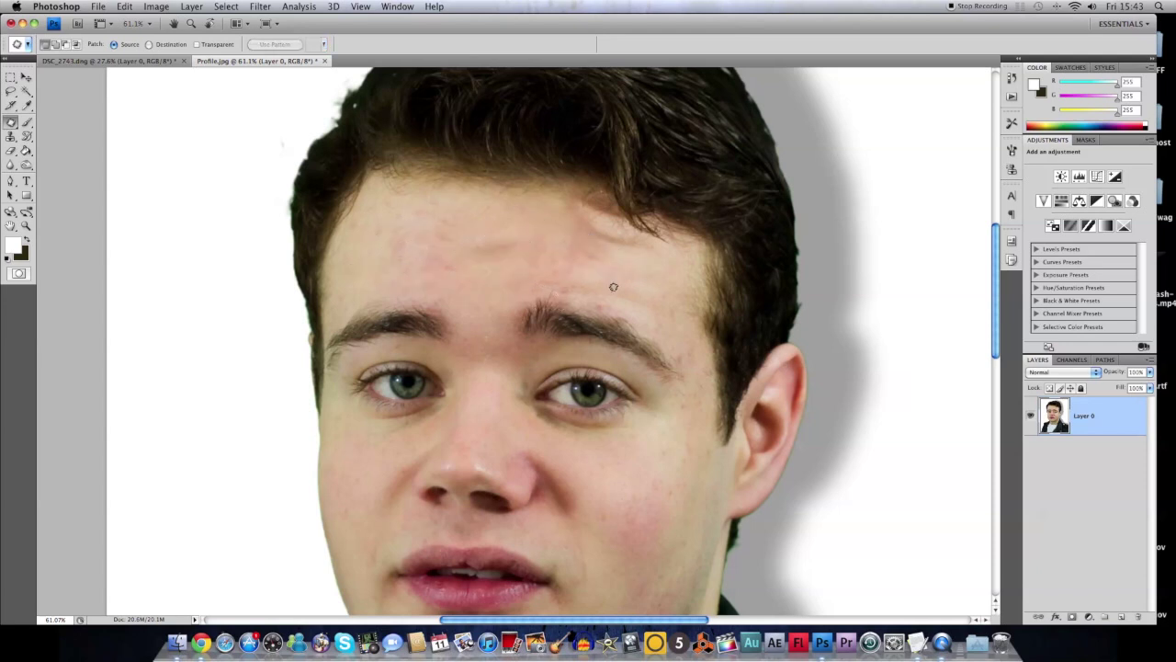
pyautogui.scroll(-5, 596, 262)
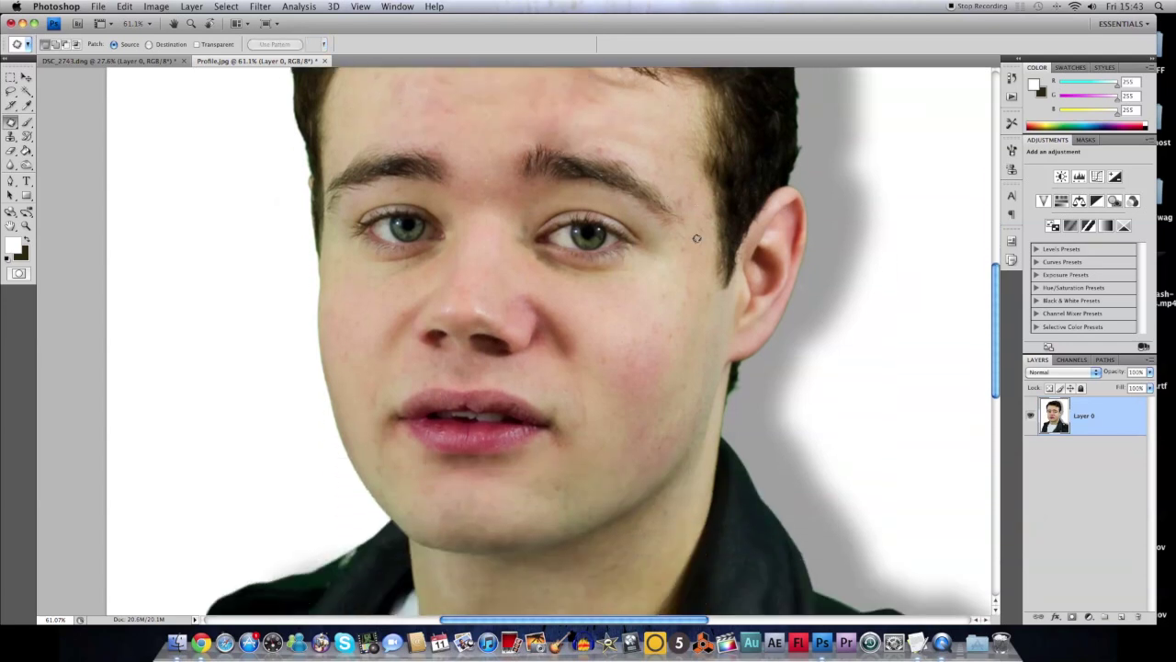
pyautogui.scroll(3, 653, 356)
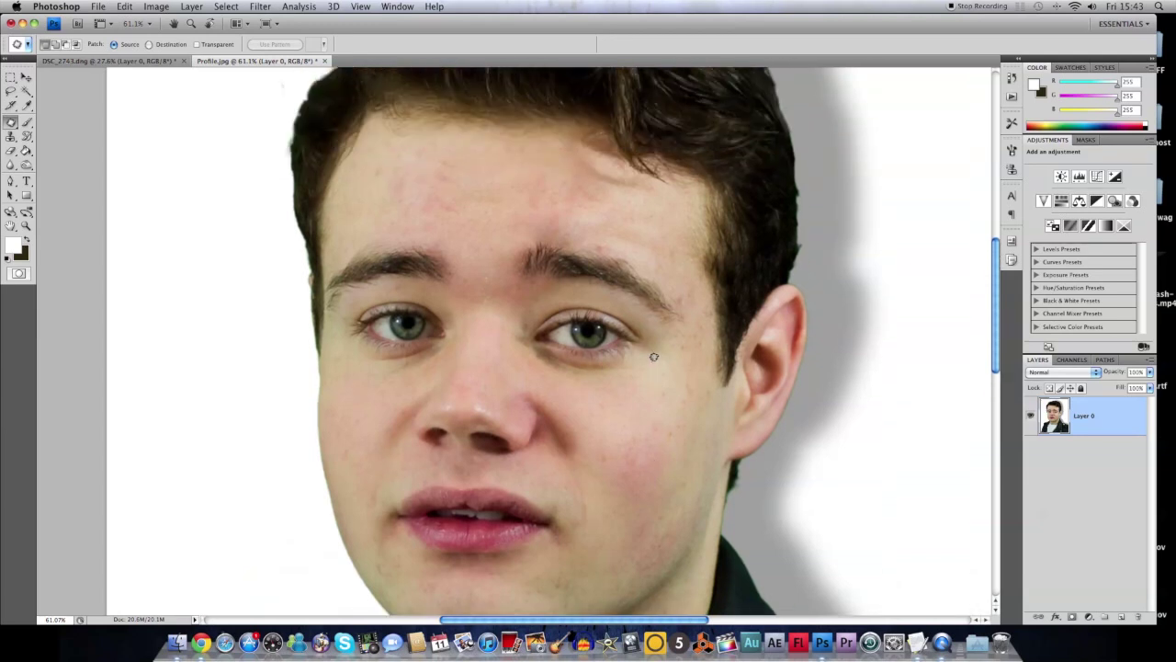
pyautogui.scroll(-4, 654, 357)
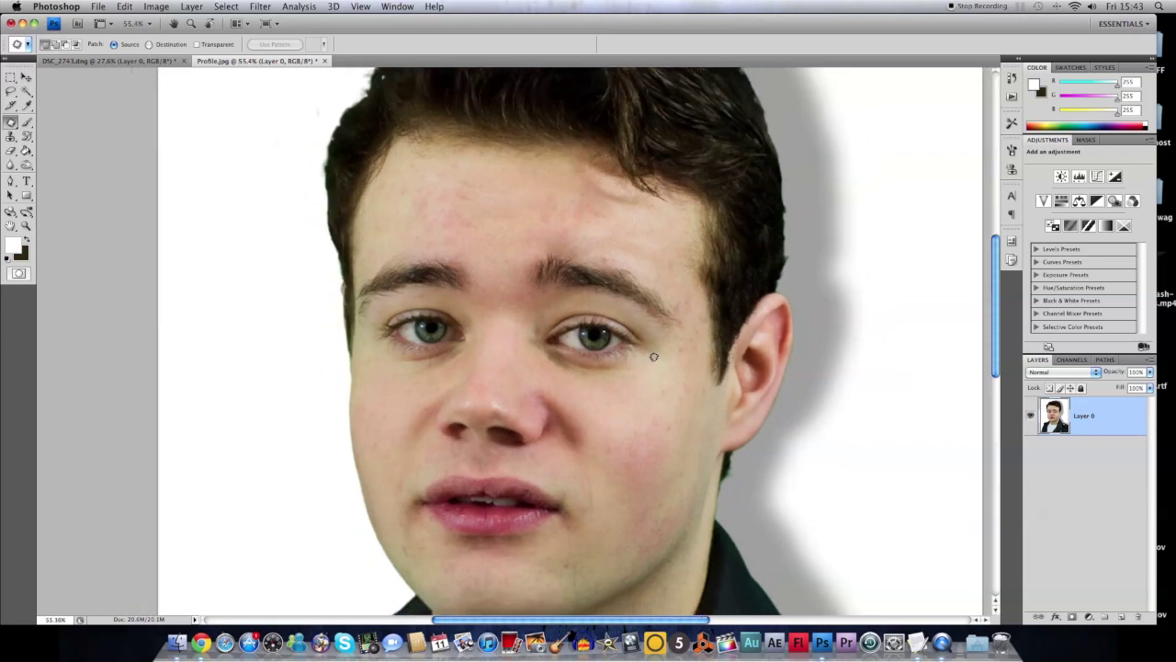
pyautogui.scroll(-1, 653, 356)
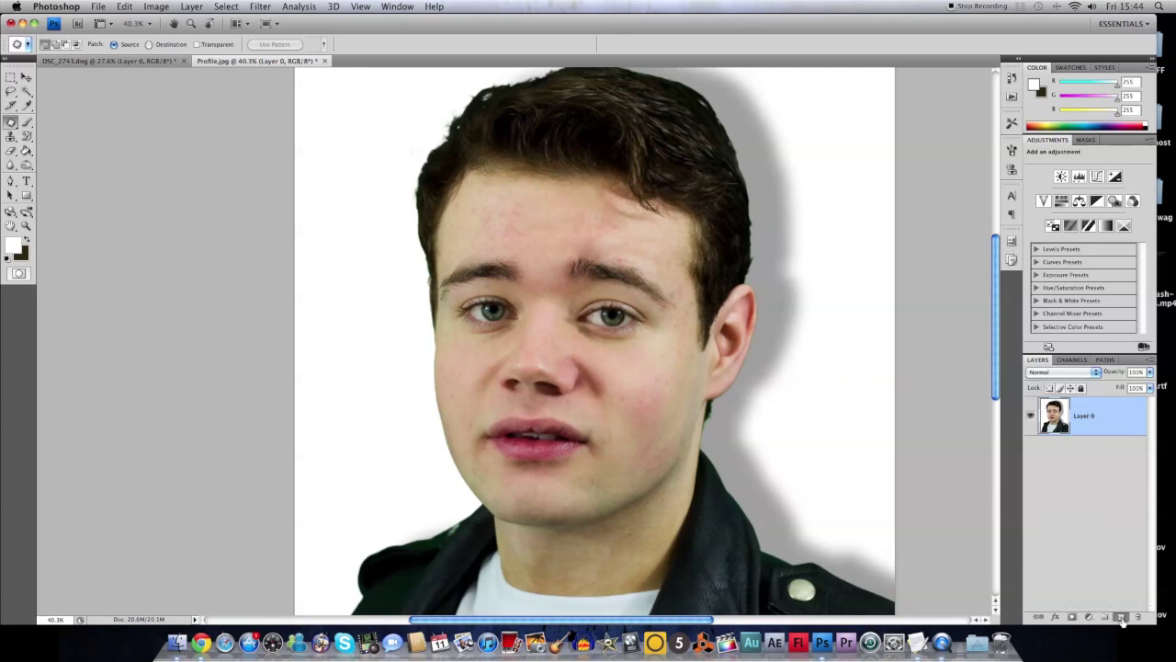
# Step: Duplicate the retouched portrait layer three times
pyautogui.moveTo(1122, 621); pyautogui.dragTo(1122, 621)
pyautogui.moveTo(1116, 422); pyautogui.dragTo(1122, 618)
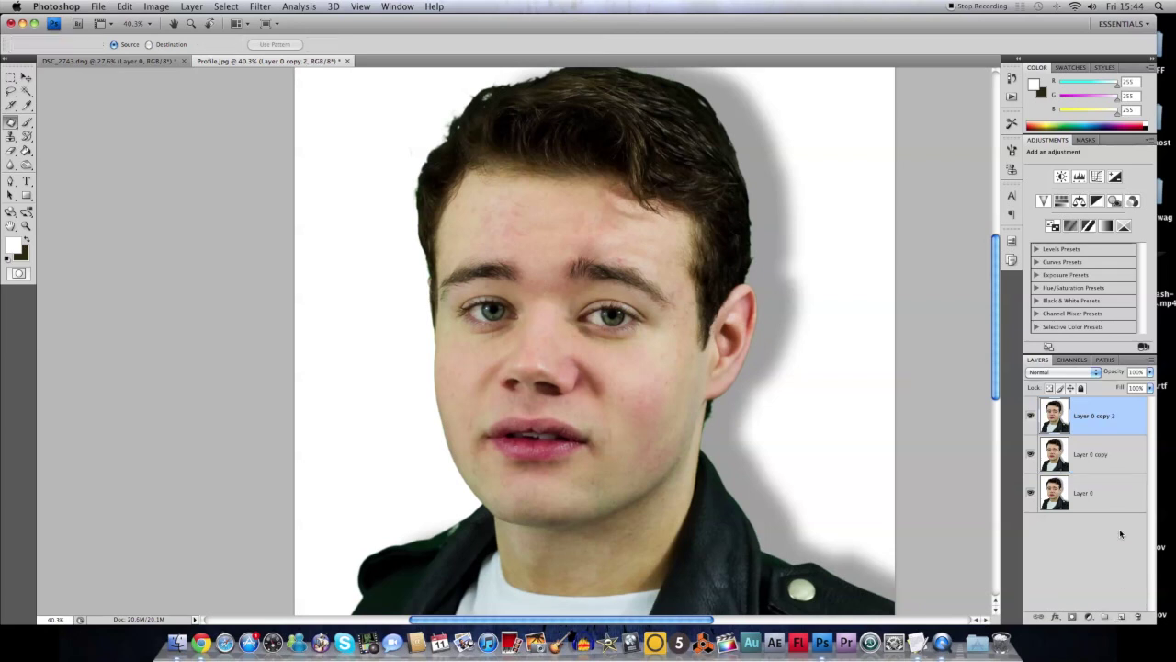
pyautogui.moveTo(1098, 425); pyautogui.dragTo(1123, 617)
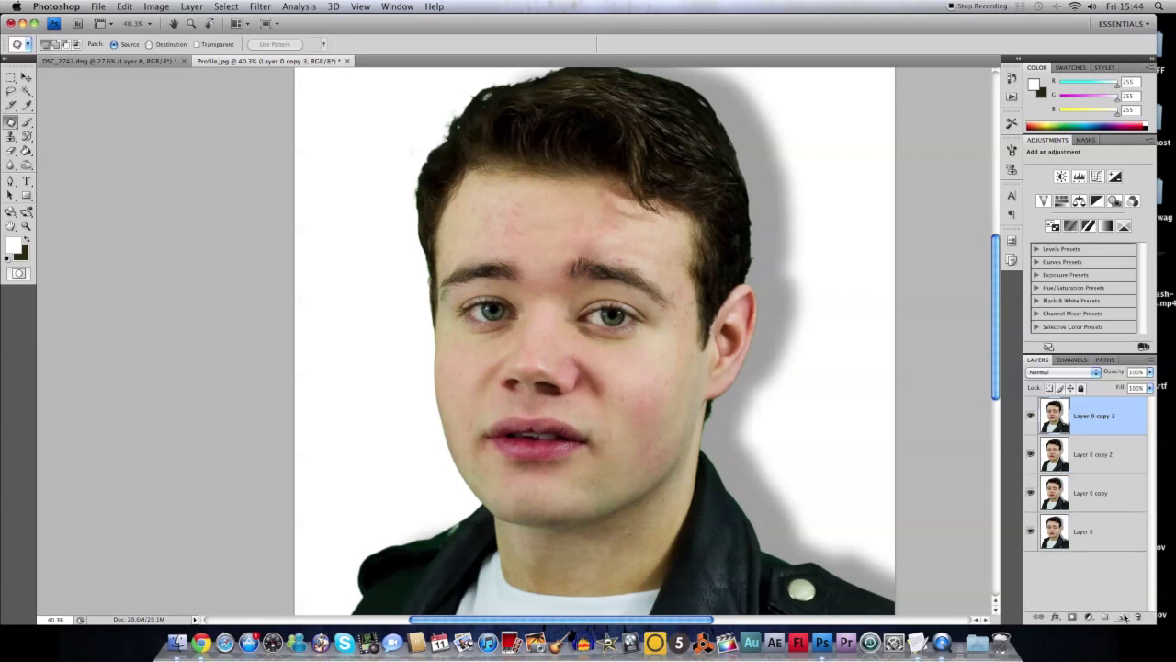
# Step: Rename the duplicate directly above the original layer Median and the one above that Highpass
pyautogui.click(1090, 495)
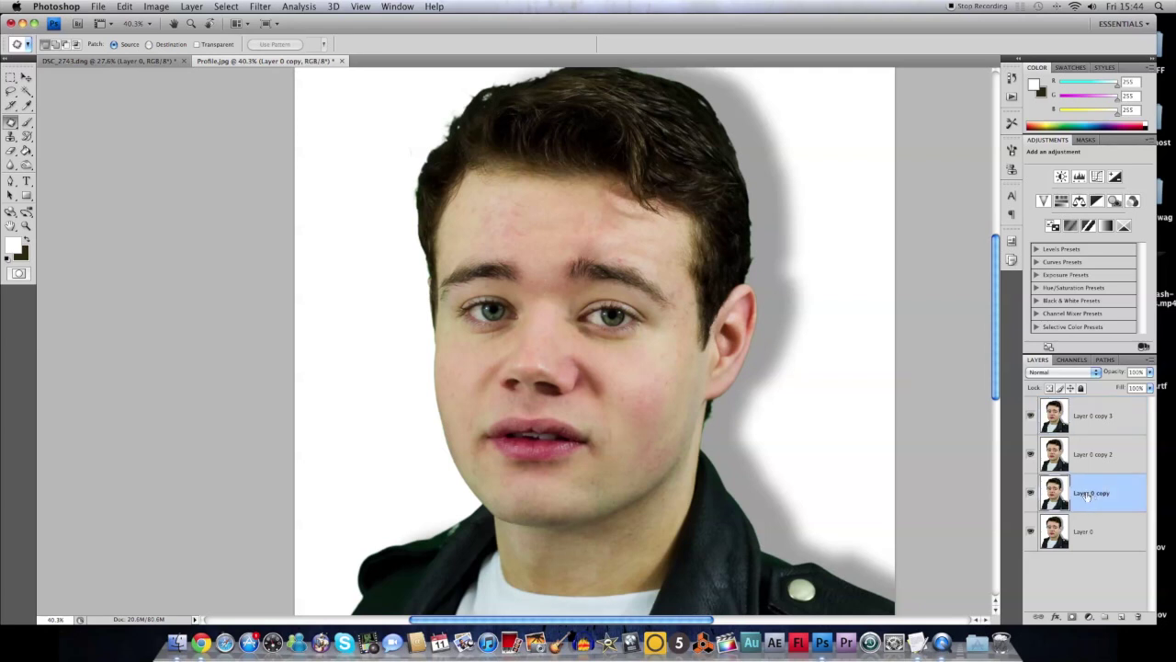
pyautogui.doubleClick(1092, 494)
pyautogui.write('Median')
pyautogui.press('Return')
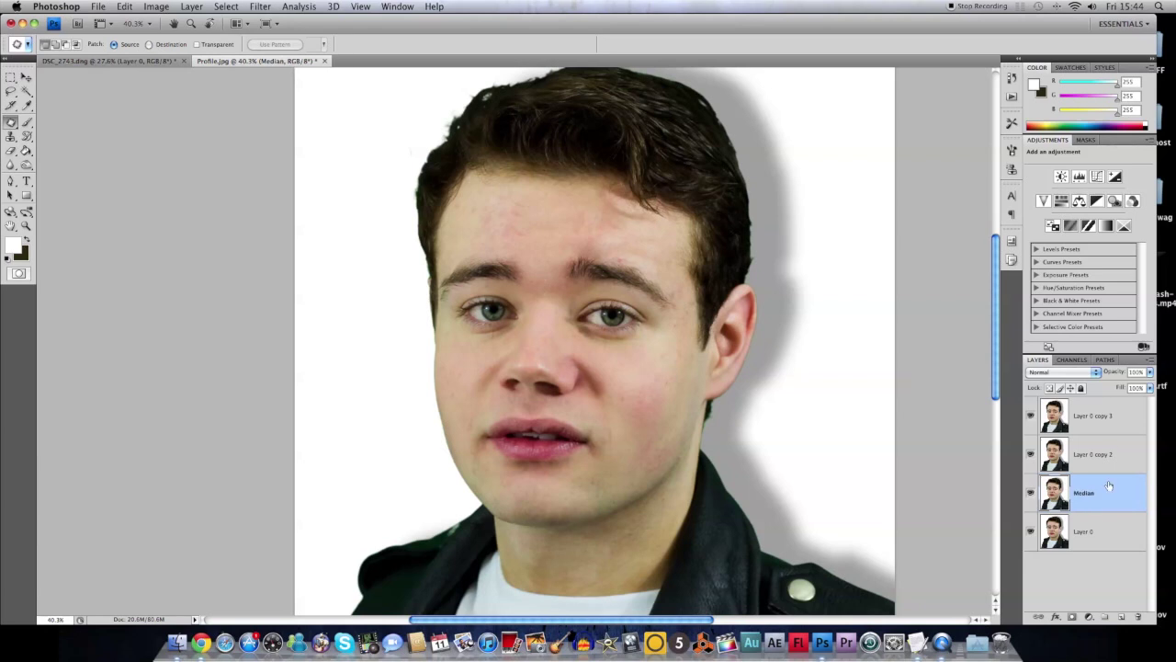
pyautogui.doubleClick(1097, 455)
pyautogui.write('Highpass')
pyautogui.press('Return')
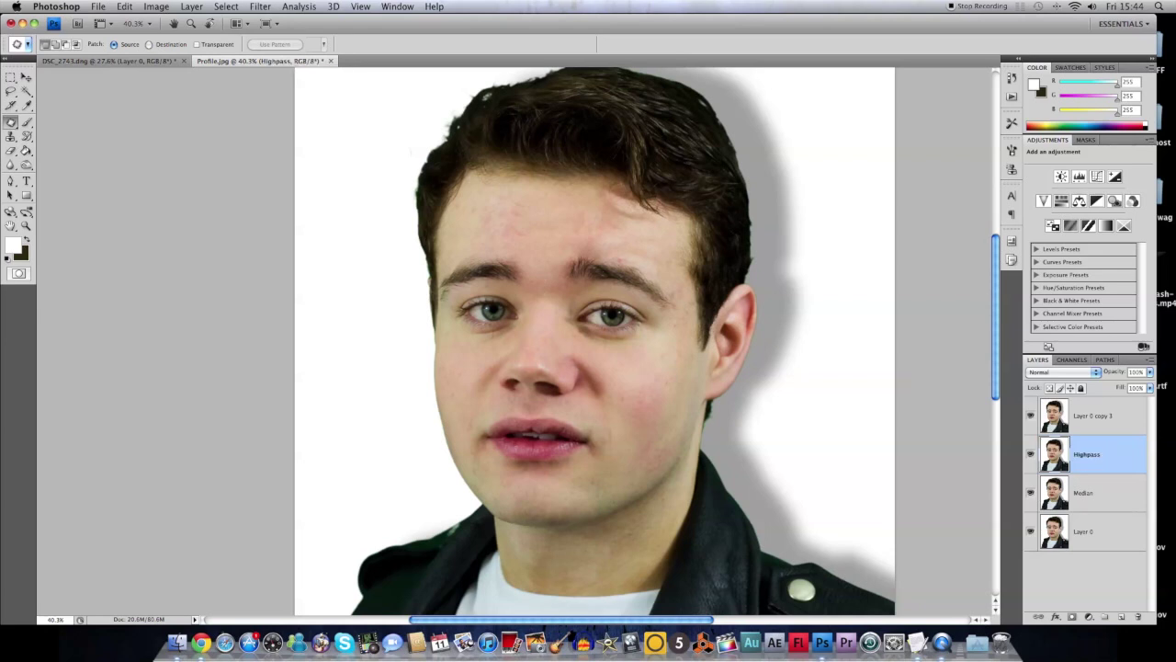
# Step: Apply the Median noise filter to the Median layer with a slightly increased radius, checking the whole face in the preview
pyautogui.click(1089, 423)
pyautogui.click(1089, 448)
pyautogui.click(1091, 491)
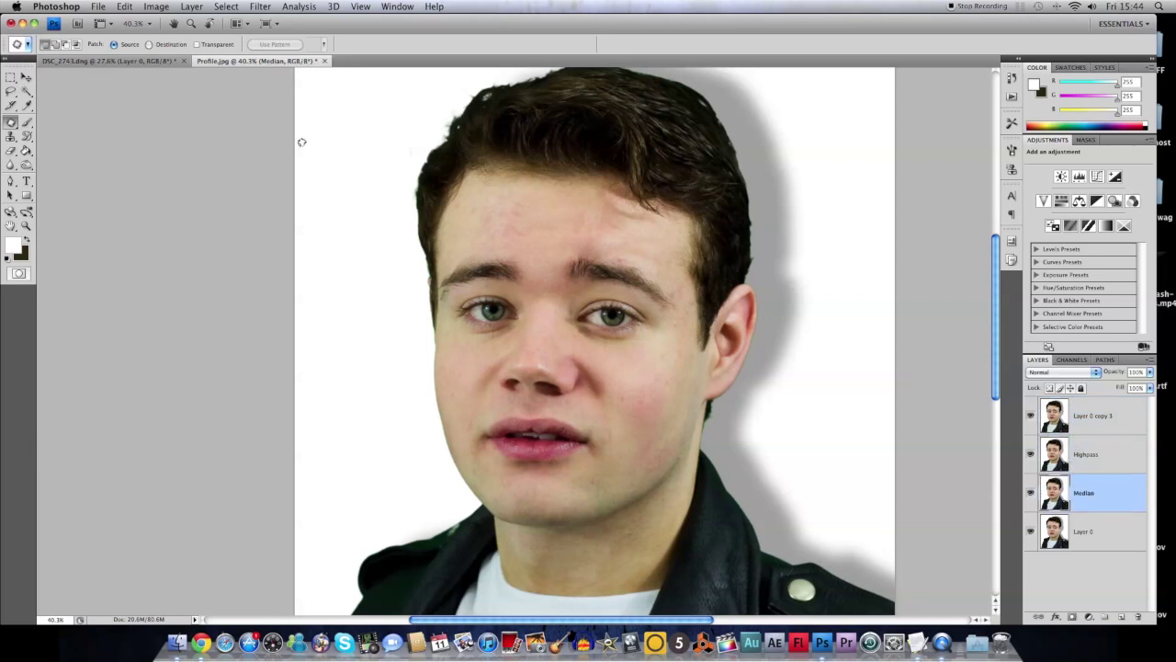
pyautogui.click(260, 6)
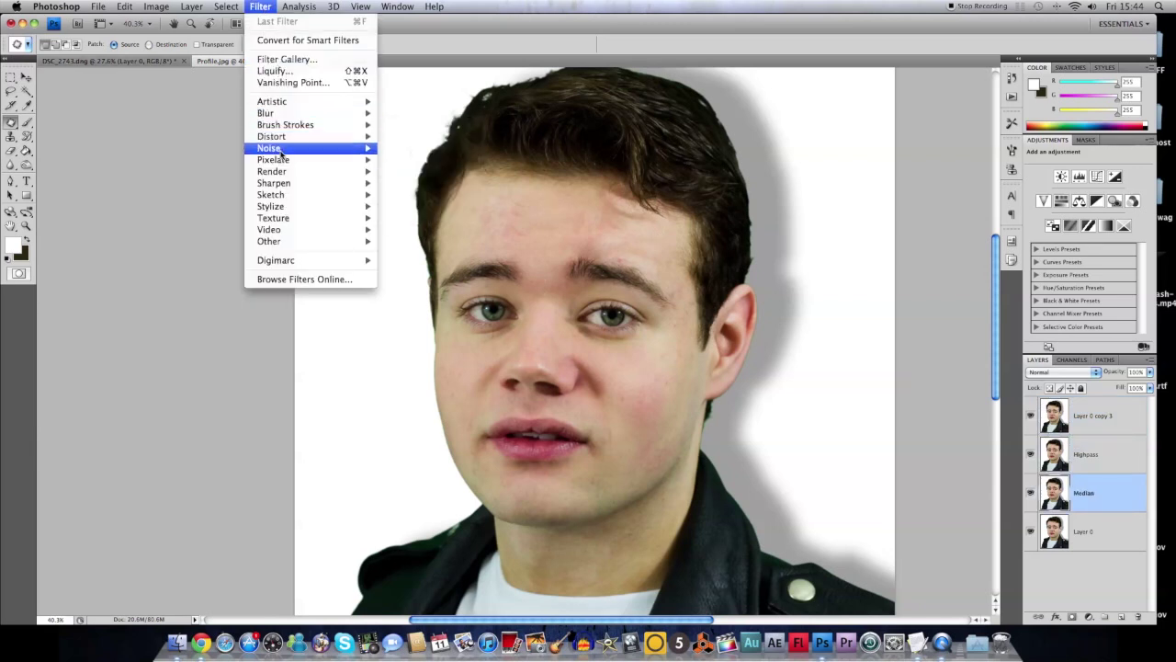
pyautogui.moveTo(283, 148)
pyautogui.click(445, 186)
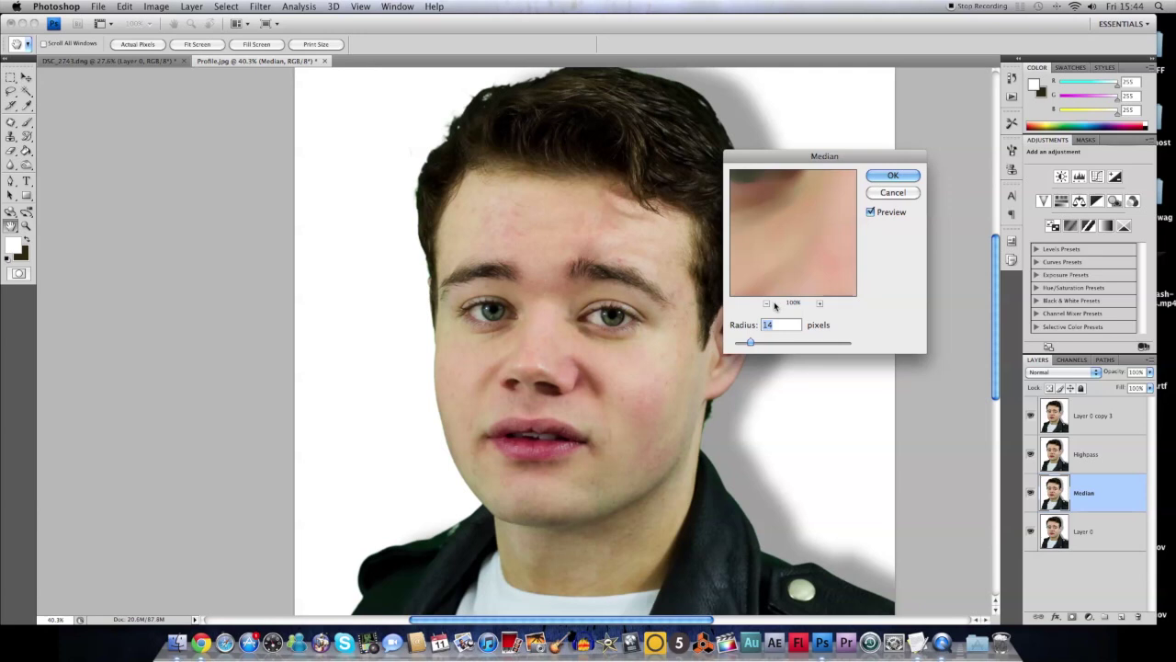
pyautogui.click(767, 303)
pyautogui.click(766, 304)
pyautogui.click(767, 303)
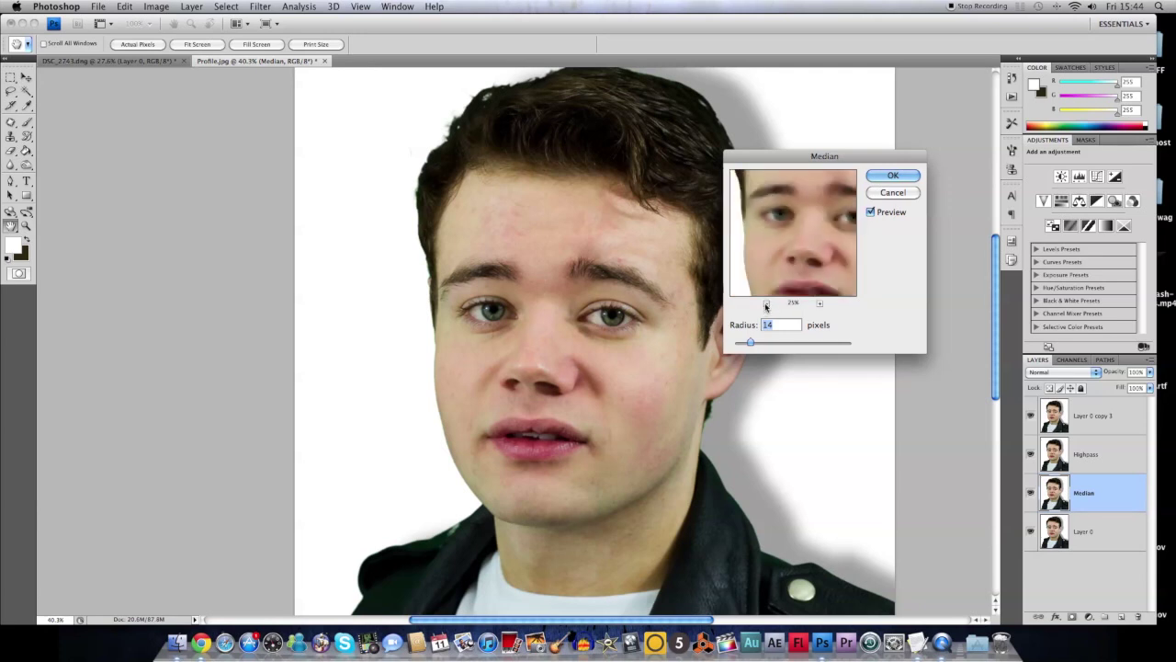
pyautogui.click(767, 303)
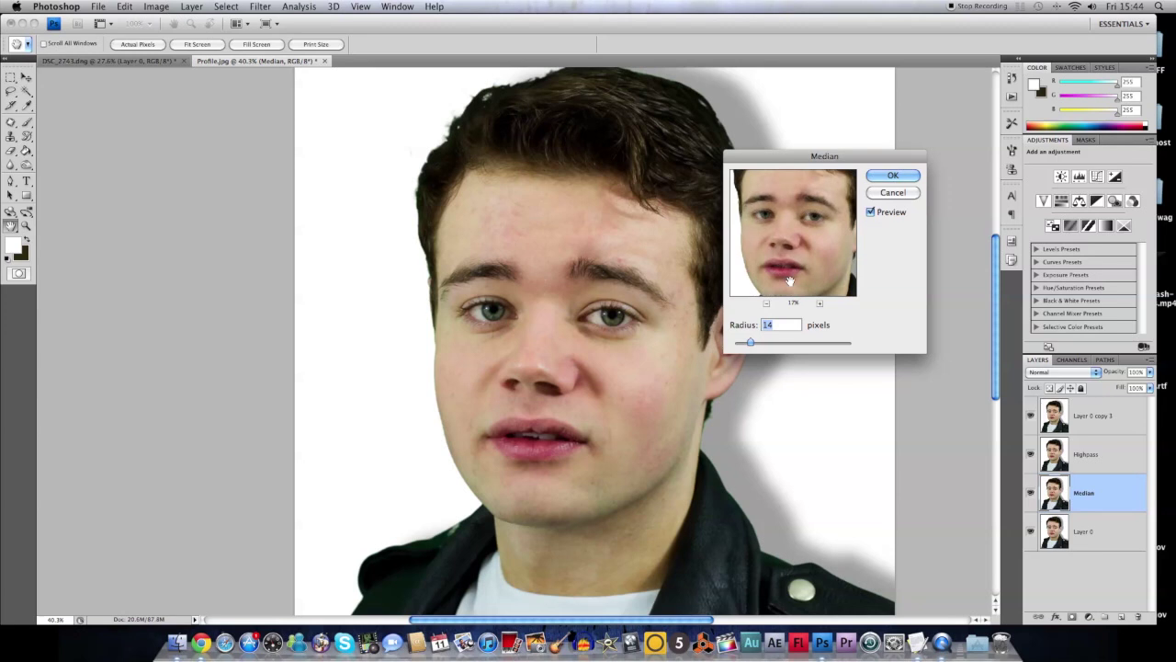
pyautogui.moveTo(752, 343); pyautogui.dragTo(761, 343)
pyautogui.click(888, 182)
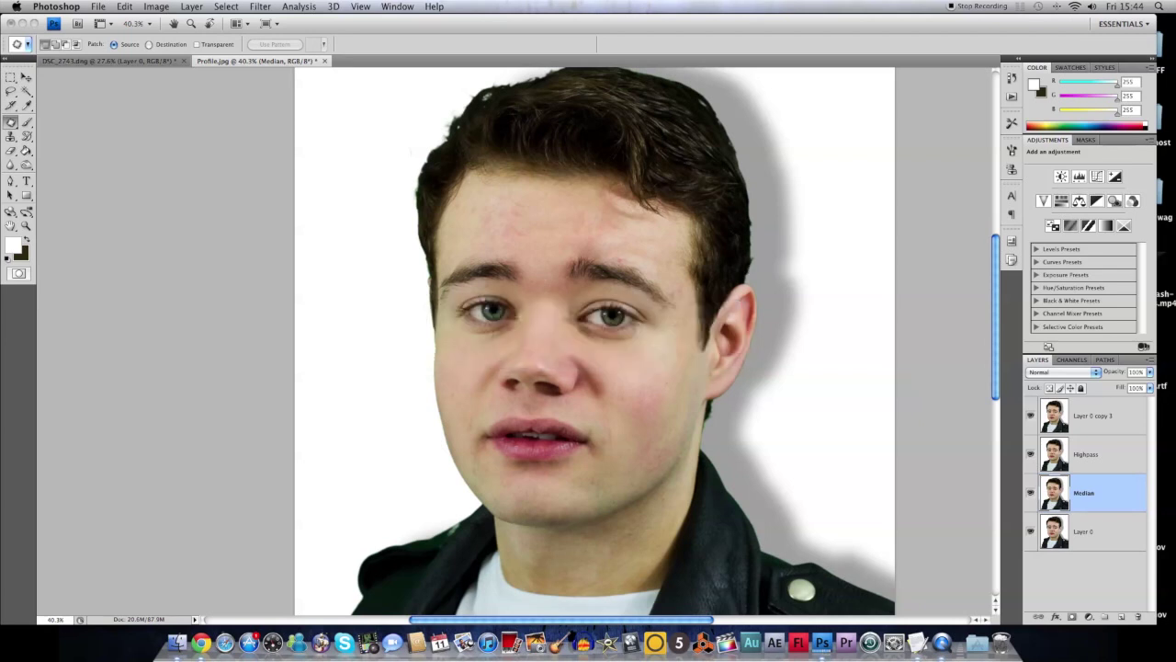
# Step: Apply the High Pass filter to the Highpass layer with a radius of 5.1 pixels, checking the whole face in the preview
pyautogui.click(1096, 463)
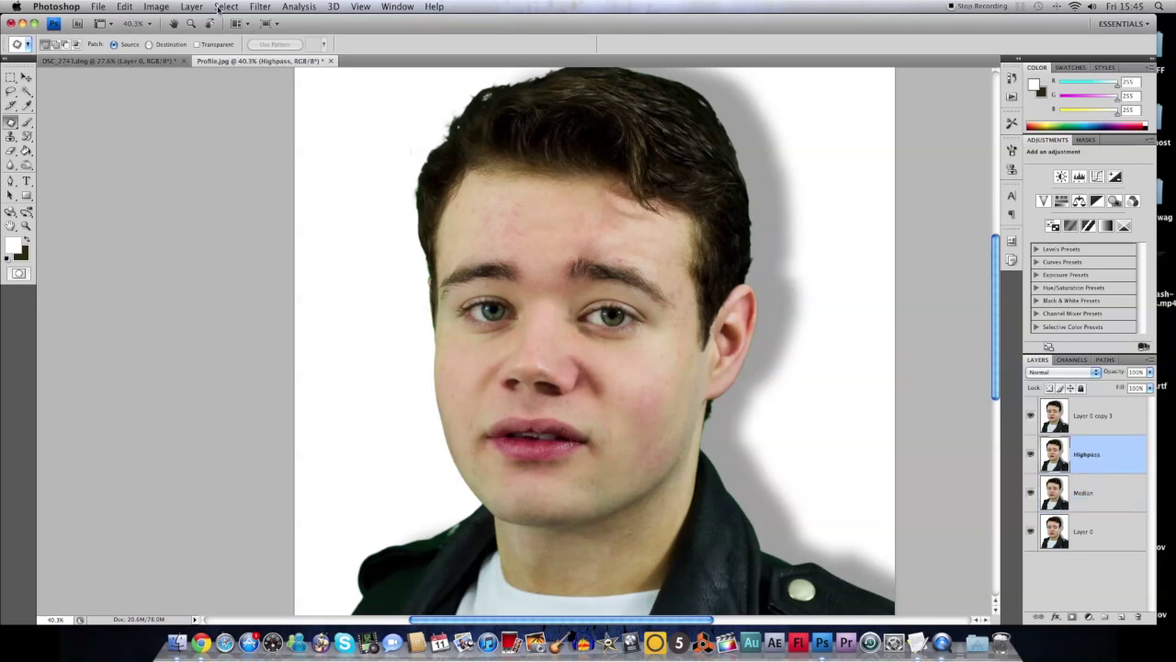
pyautogui.click(261, 7)
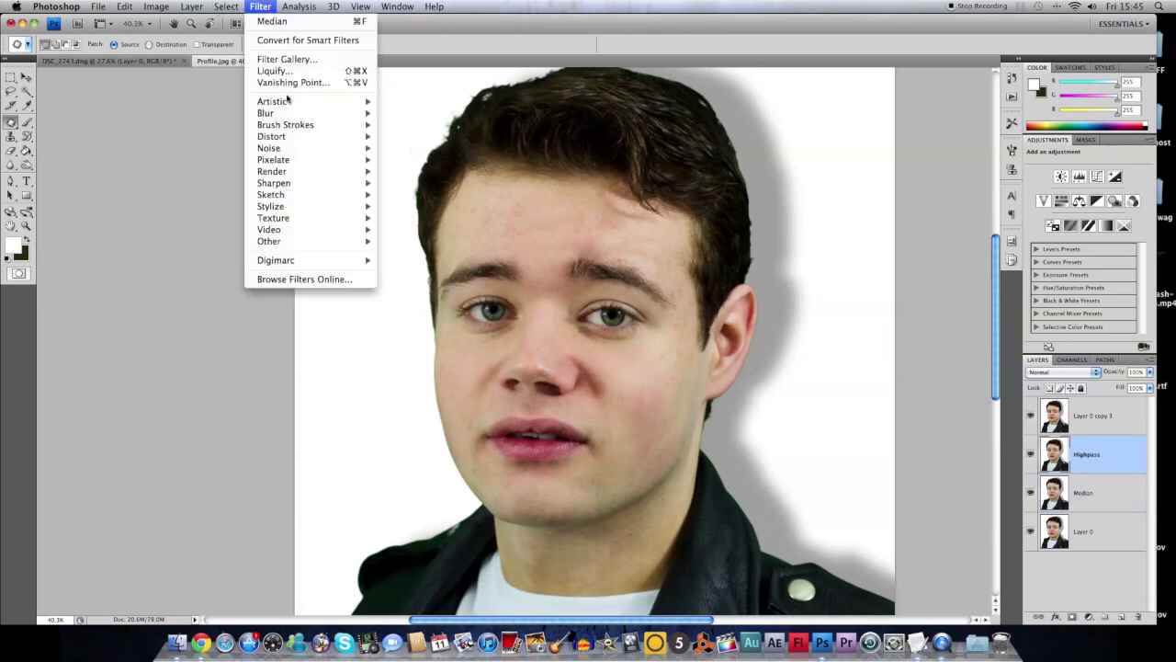
pyautogui.moveTo(313, 240)
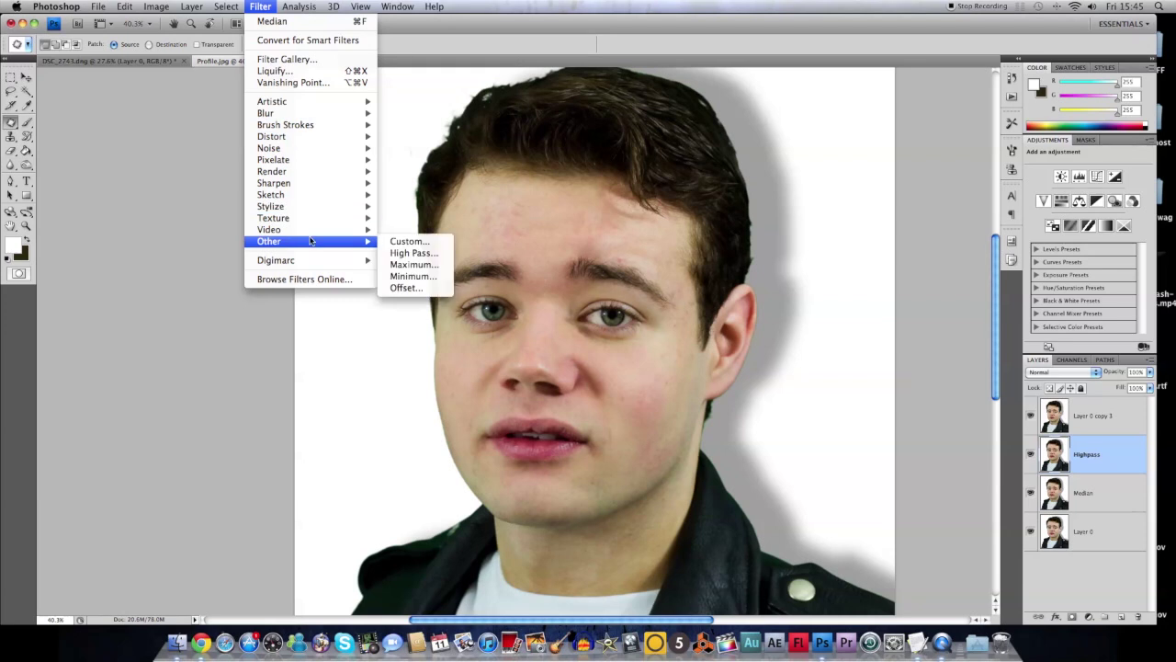
pyautogui.click(393, 253)
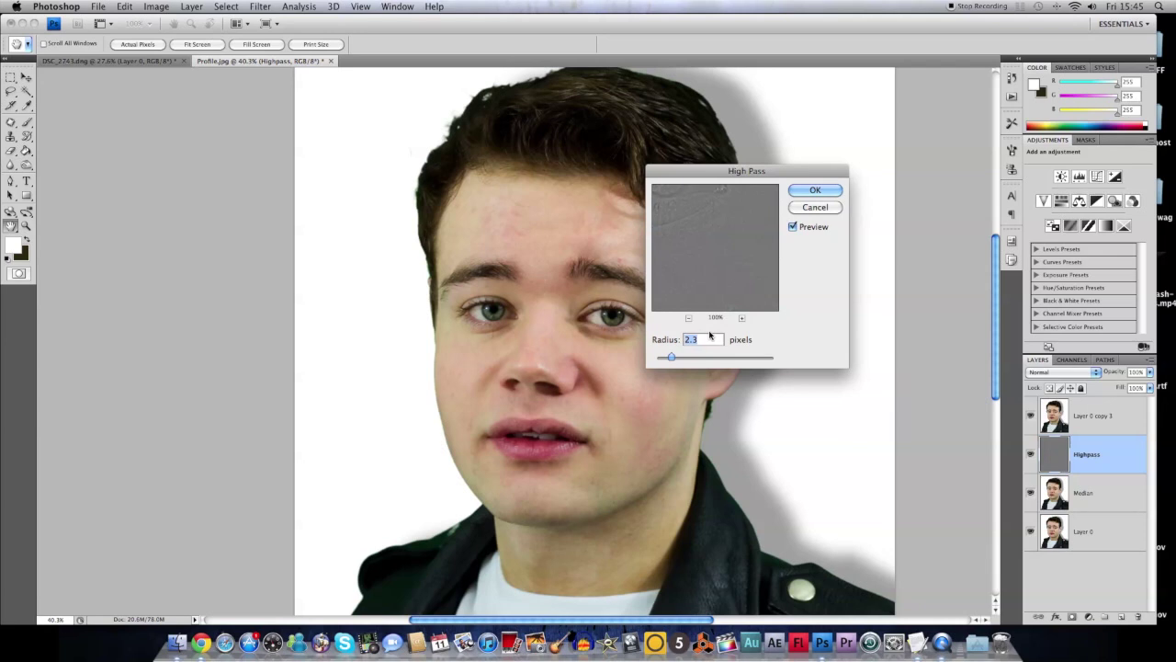
pyautogui.click(688, 318)
pyautogui.click(694, 265)
pyautogui.click(697, 262)
pyautogui.moveTo(681, 358)
pyautogui.mouseDown()
pyautogui.moveTo(764, 358)
pyautogui.moveTo(677, 362)
pyautogui.moveTo(689, 361)
pyautogui.mouseUp()
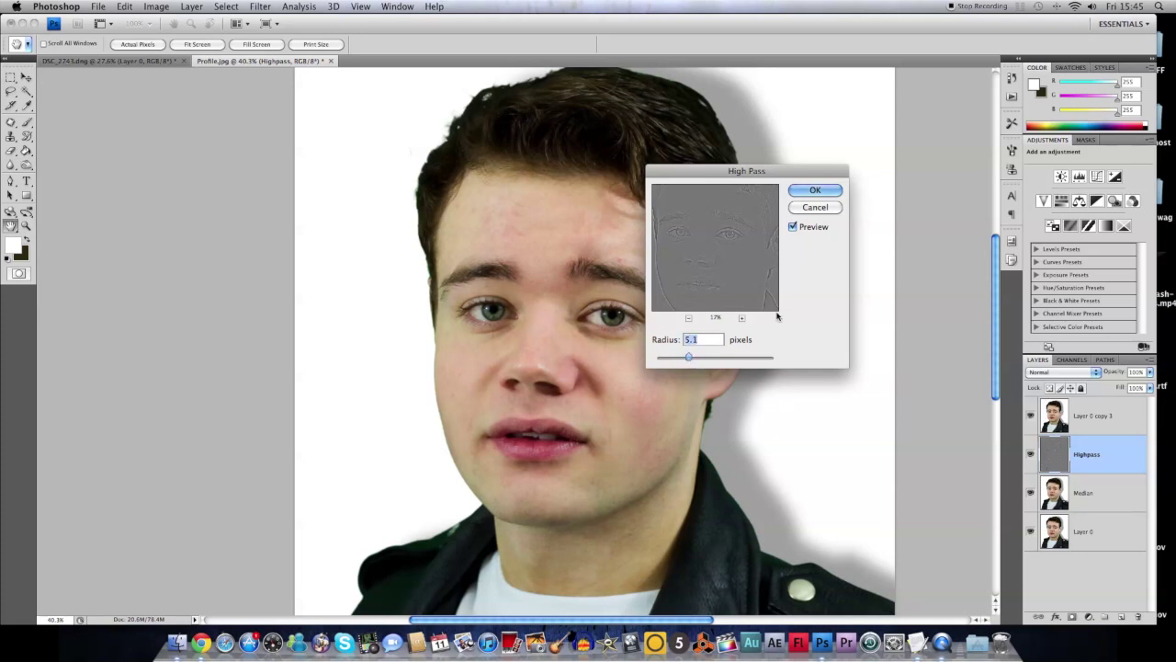
pyautogui.click(815, 190)
pyautogui.press('j')
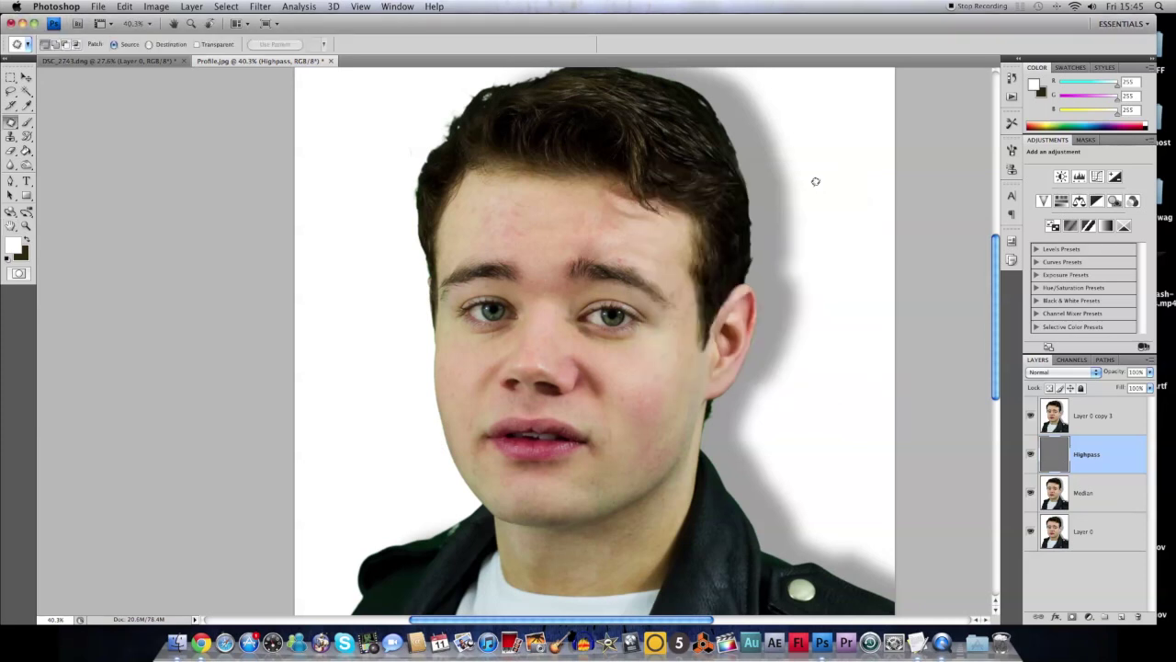
# Step: Add a layer mask to the topmost portrait layer and set the foreground colour to black for painting with the Brush
pyautogui.click(1097, 417)
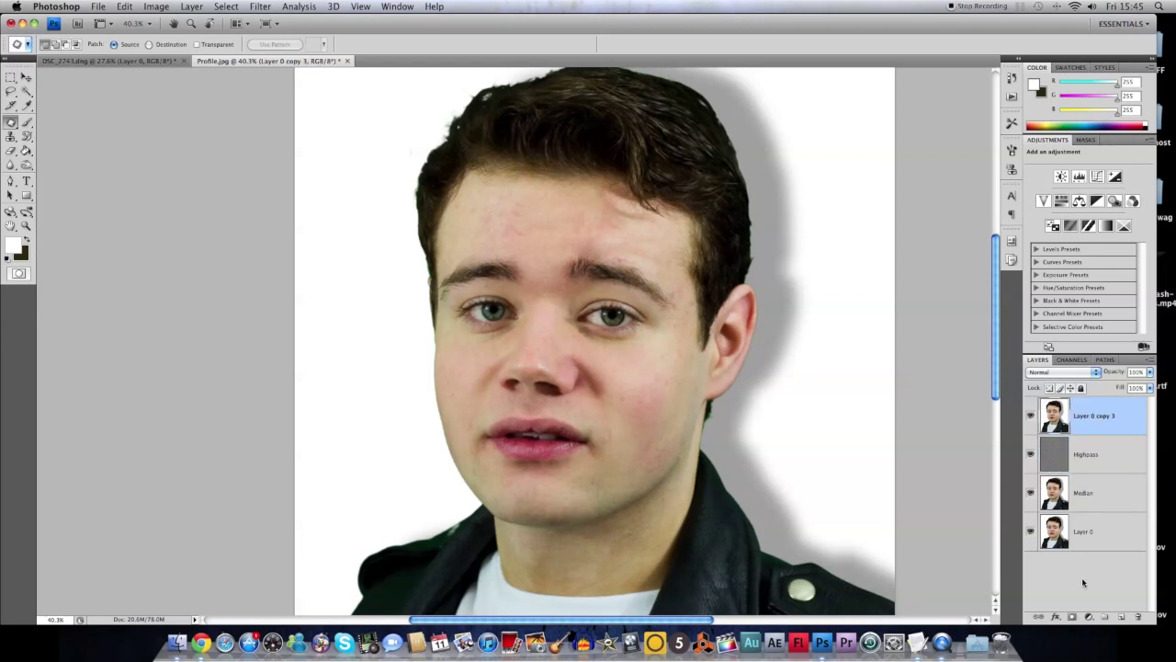
pyautogui.click(1073, 618)
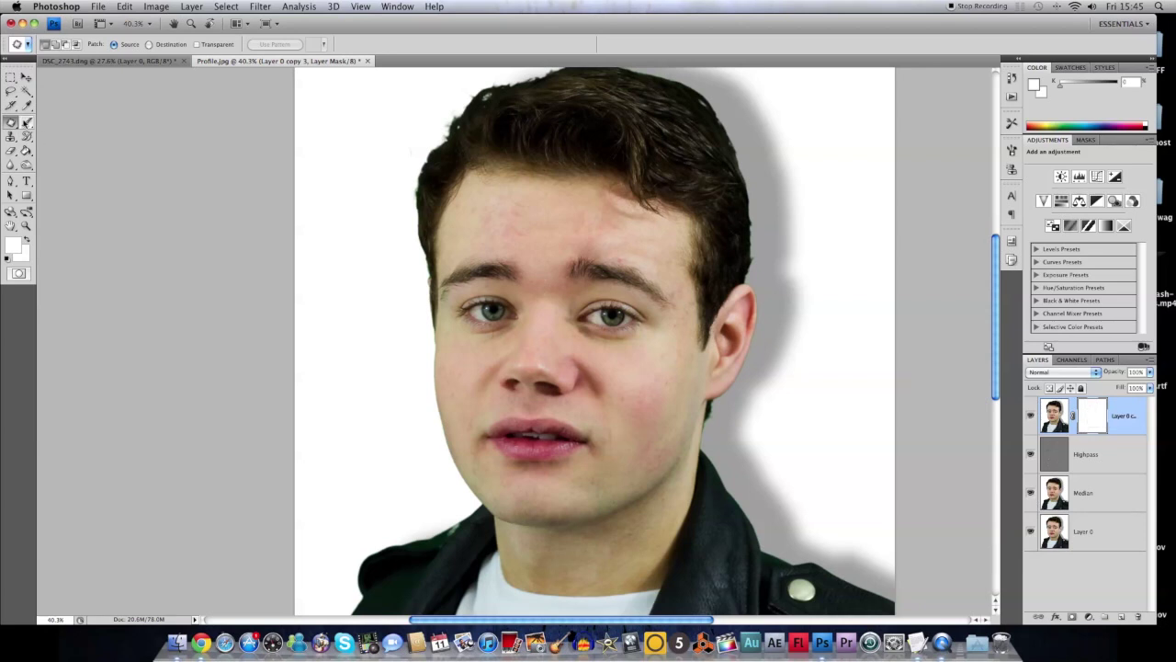
pyautogui.click(25, 112)
pyautogui.click(11, 244)
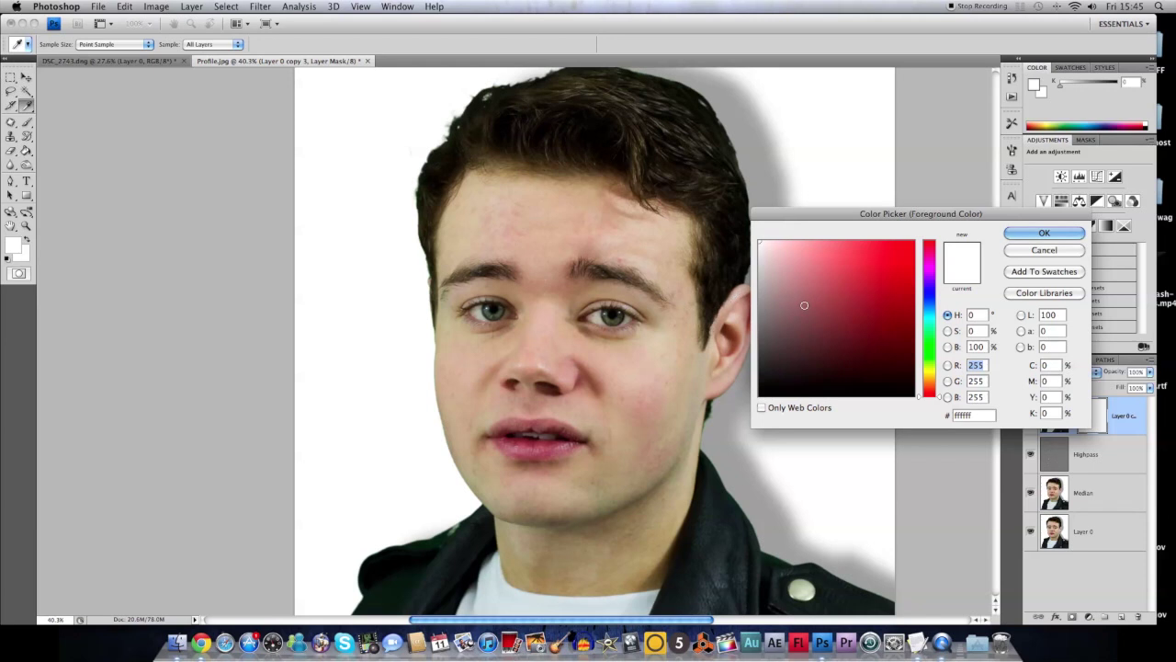
pyautogui.click(761, 394)
pyautogui.click(1025, 235)
pyautogui.press('b')
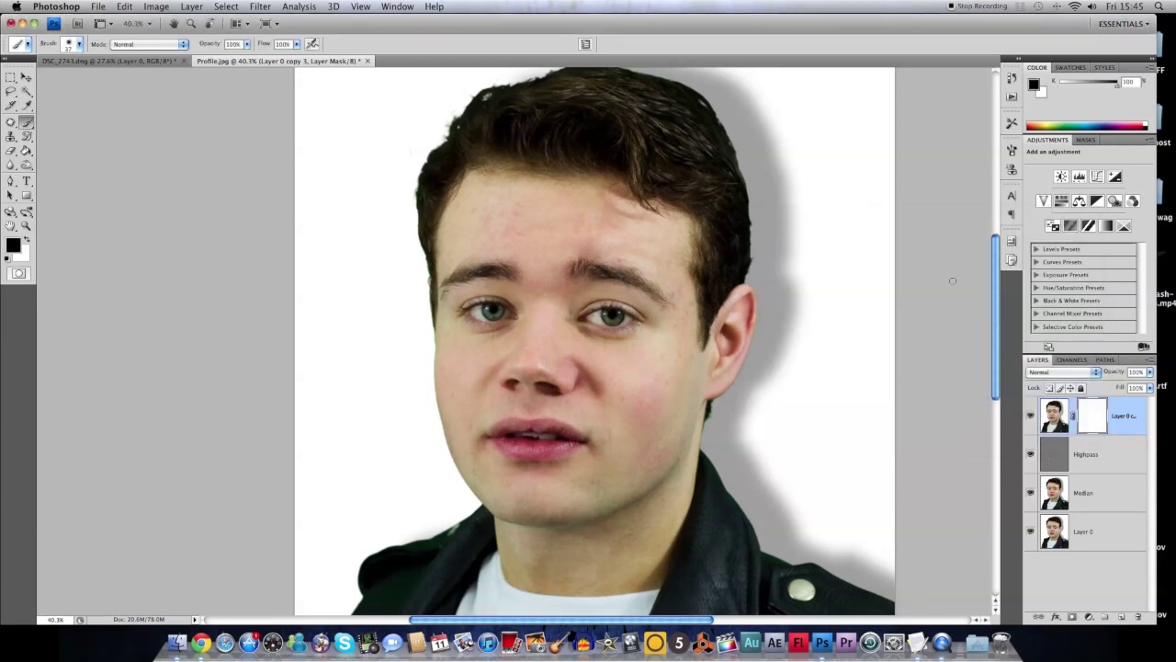
# Step: Enlarge the soft brush and paint black on the mask over the forehead and cheeks to hide that skin
pyautogui.click(79, 44)
pyautogui.click(110, 106)
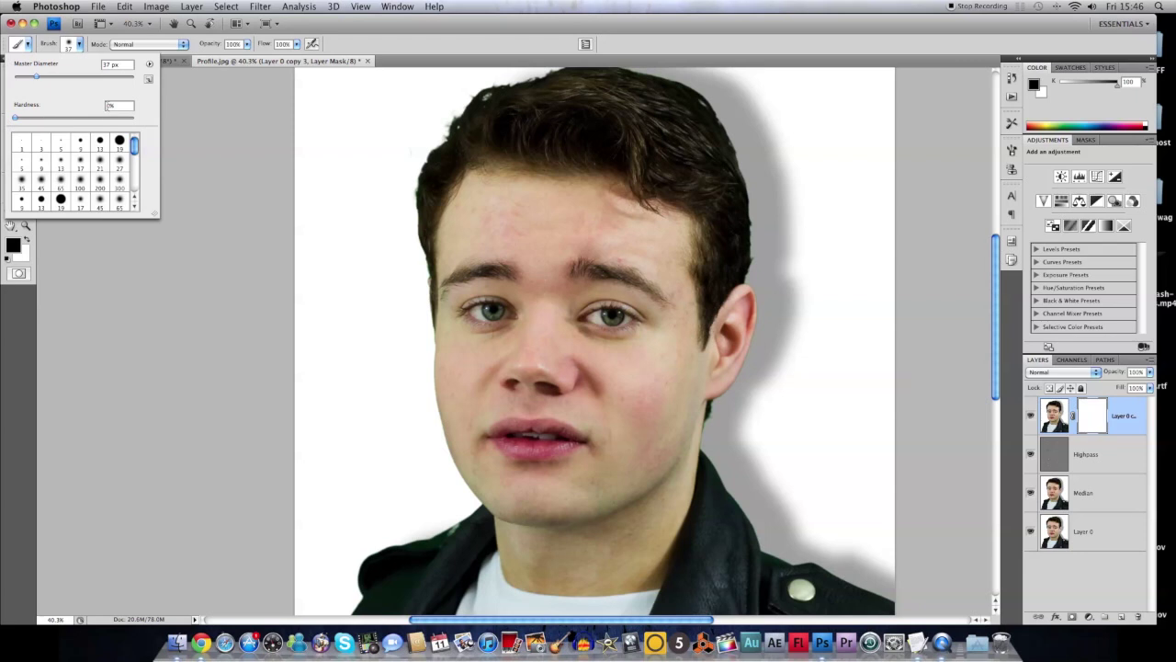
pyautogui.moveTo(38, 77); pyautogui.dragTo(96, 82)
pyautogui.click(507, 211)
pyautogui.click(515, 219)
pyautogui.moveTo(547, 215)
pyautogui.mouseDown()
pyautogui.moveTo(478, 188)
pyautogui.moveTo(455, 225)
pyautogui.moveTo(633, 198)
pyautogui.moveTo(671, 271)
pyautogui.moveTo(588, 221)
pyautogui.moveTo(543, 271)
pyautogui.moveTo(538, 331)
pyautogui.mouseUp()
pyautogui.moveTo(662, 331)
pyautogui.mouseDown()
pyautogui.moveTo(574, 338)
pyautogui.moveTo(657, 343)
pyautogui.moveTo(578, 352)
pyautogui.moveTo(621, 405)
pyautogui.moveTo(557, 410)
pyautogui.moveTo(601, 457)
pyautogui.moveTo(490, 465)
pyautogui.moveTo(488, 494)
pyautogui.moveTo(594, 501)
pyautogui.moveTo(652, 460)
pyautogui.moveTo(661, 511)
pyautogui.moveTo(547, 542)
pyautogui.moveTo(511, 571)
pyautogui.moveTo(649, 569)
pyautogui.moveTo(612, 570)
pyautogui.moveTo(692, 389)
pyautogui.moveTo(629, 434)
pyautogui.moveTo(571, 352)
pyautogui.moveTo(524, 360)
pyautogui.moveTo(475, 346)
pyautogui.moveTo(450, 395)
pyautogui.moveTo(487, 377)
pyautogui.mouseUp()
# Step: Mask out the skin around the eyebrows, eyes and nose with a smaller brush, leaving the eyes and brows intact
pyautogui.click(79, 45)
pyautogui.scroll(5, 540, 293)
pyautogui.moveTo(338, 286); pyautogui.dragTo(519, 340)
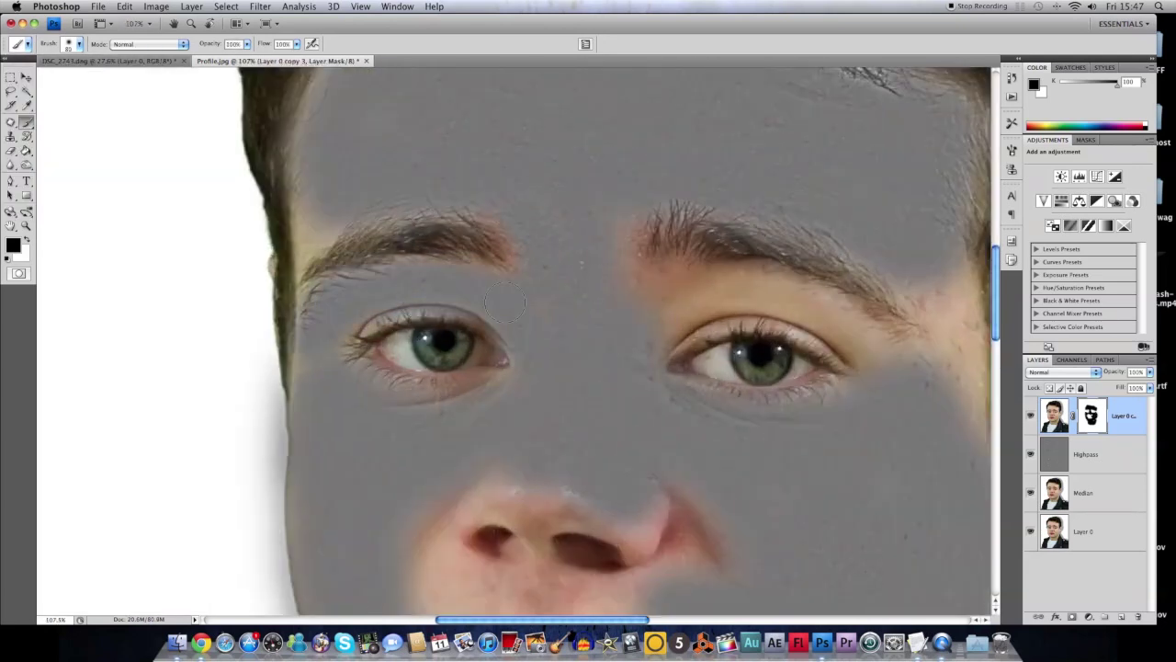
pyautogui.moveTo(319, 231); pyautogui.dragTo(307, 254)
pyautogui.moveTo(660, 284)
pyautogui.mouseDown()
pyautogui.moveTo(680, 342)
pyautogui.moveTo(643, 340)
pyautogui.moveTo(560, 395)
pyautogui.moveTo(432, 367)
pyautogui.moveTo(593, 432)
pyautogui.mouseUp()
# Step: Mask out the remaining skin around the mouth, chin, neck, cheek edge and ear, keeping the lips and nostrils unmasked
pyautogui.scroll(-3, 629, 336)
pyautogui.scroll(-3, 629, 336)
pyautogui.scroll(-5, 593, 432)
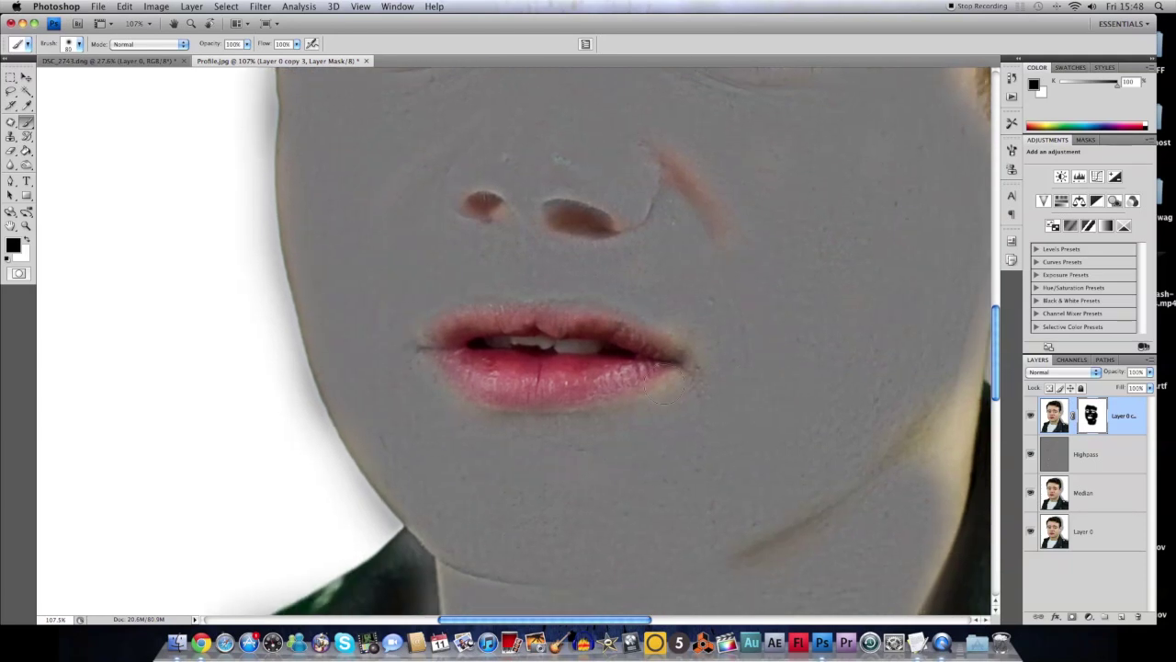
pyautogui.hscroll(2, 592, 432)
pyautogui.scroll(7, 874, 193)
pyautogui.moveTo(873, 201); pyautogui.dragTo(887, 267)
pyautogui.hscroll(5, 887, 267)
pyautogui.moveTo(873, 175)
pyautogui.mouseDown()
pyautogui.moveTo(882, 239)
pyautogui.moveTo(827, 386)
pyautogui.moveTo(769, 466)
pyautogui.mouseUp()
pyautogui.scroll(-5, 768, 466)
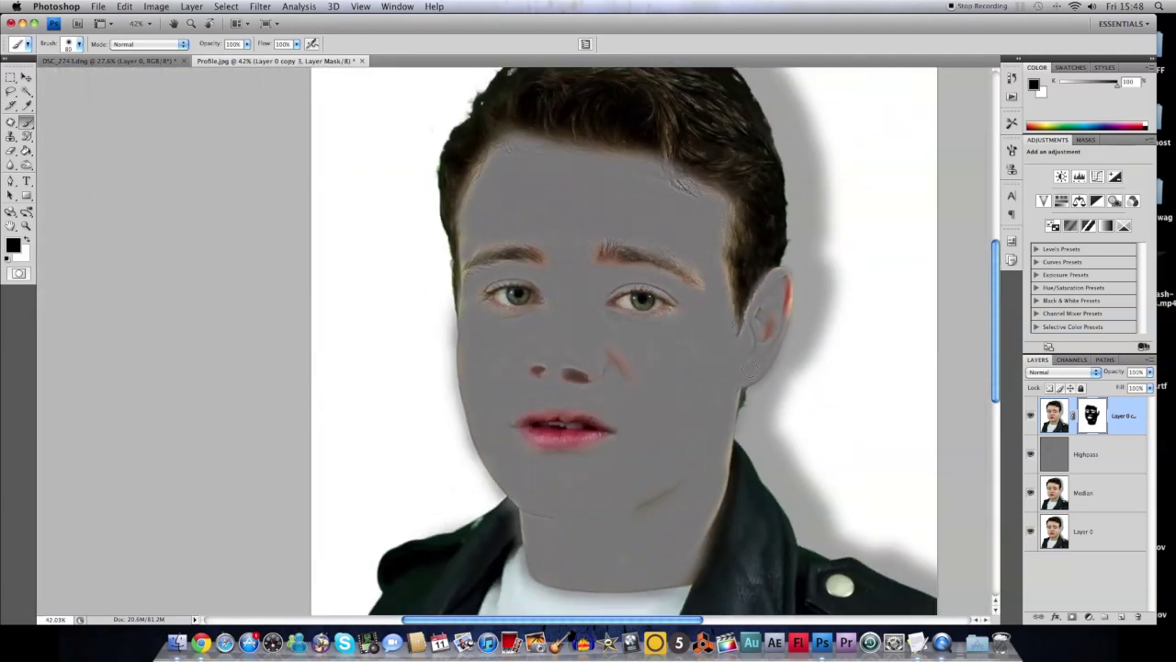
# Step: Set the Highpass layer's blend mode to Overlay
pyautogui.click(1120, 463)
pyautogui.press('x')
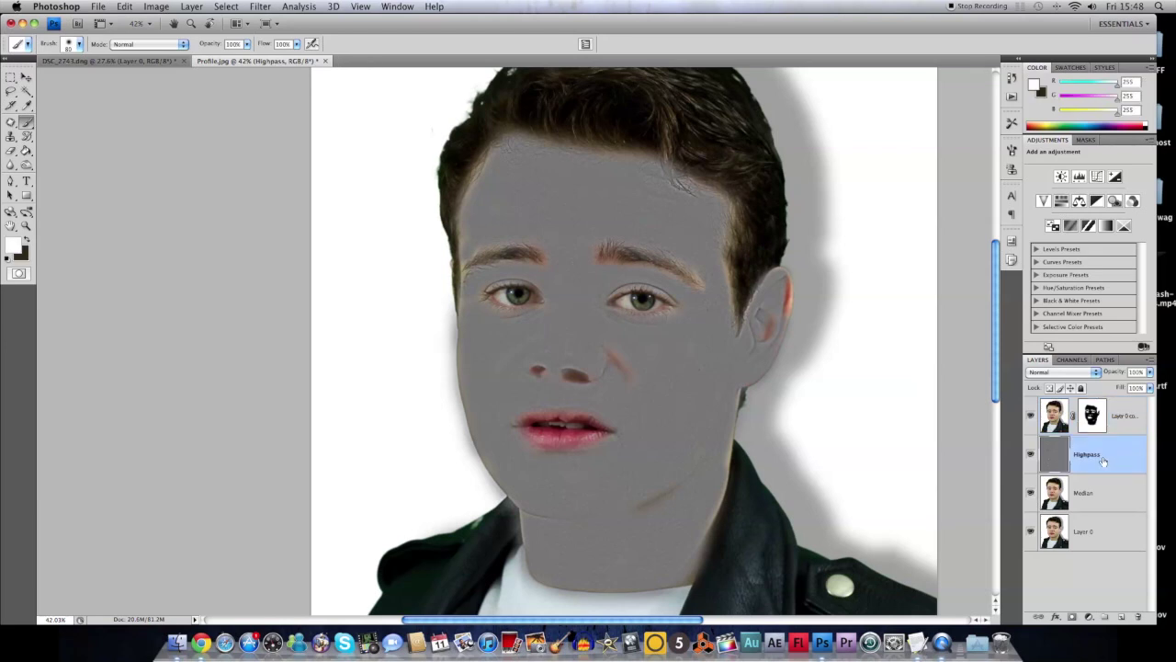
pyautogui.click(1096, 374)
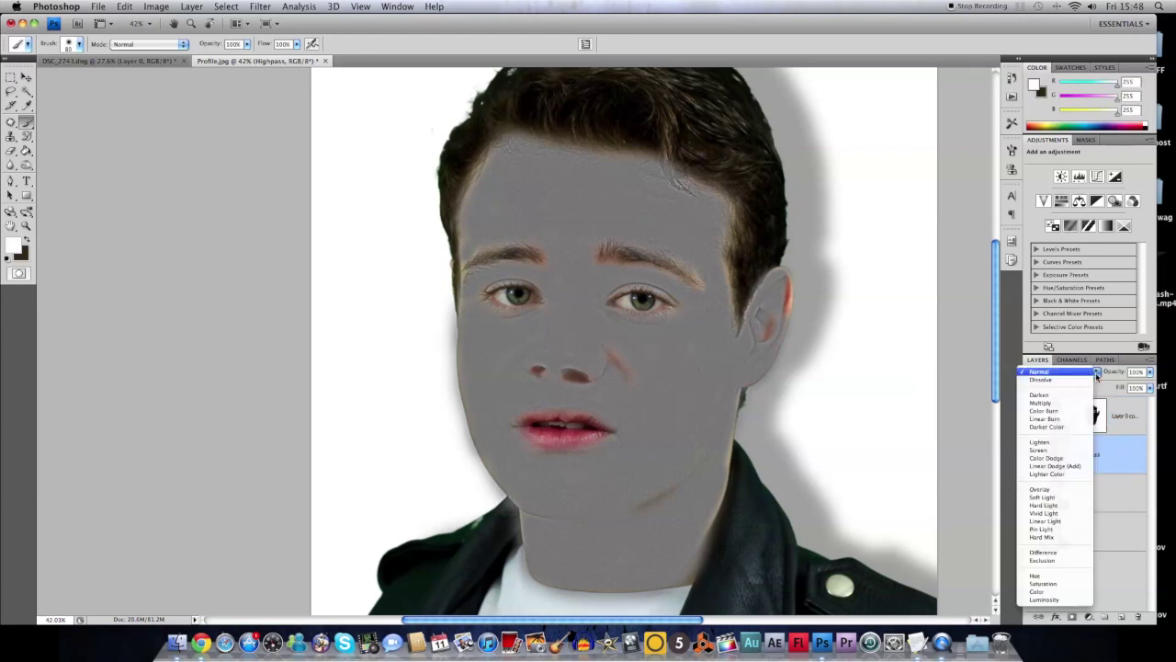
pyautogui.click(1079, 491)
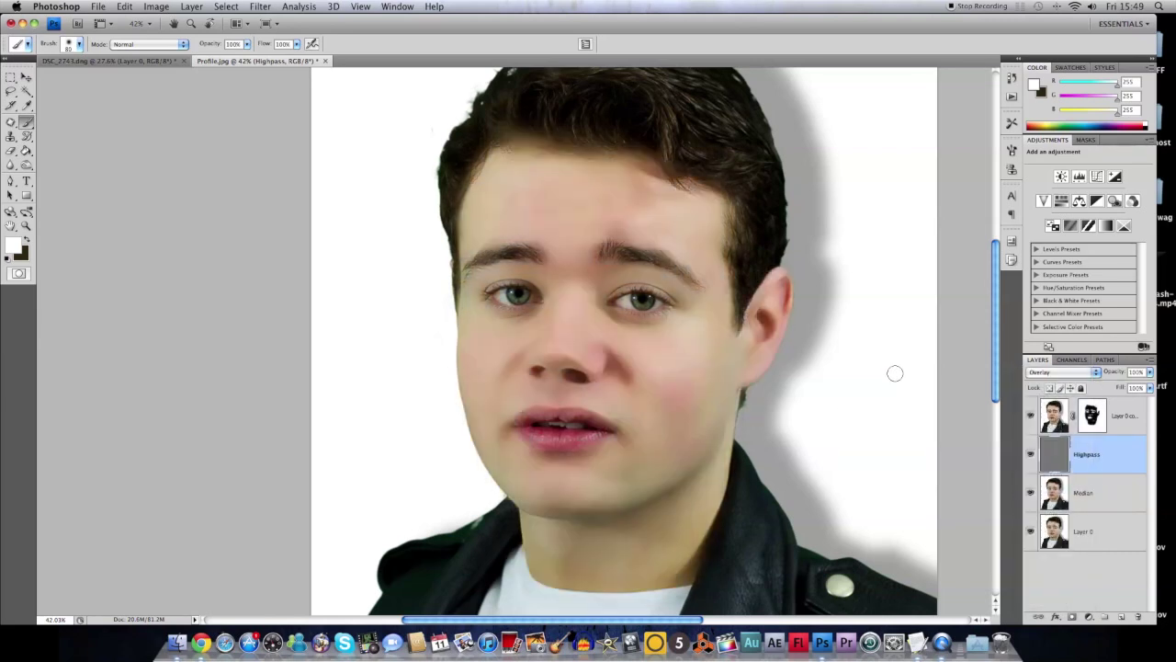
pyautogui.hscroll(2, 893, 372)
pyautogui.hscroll(3, 894, 372)
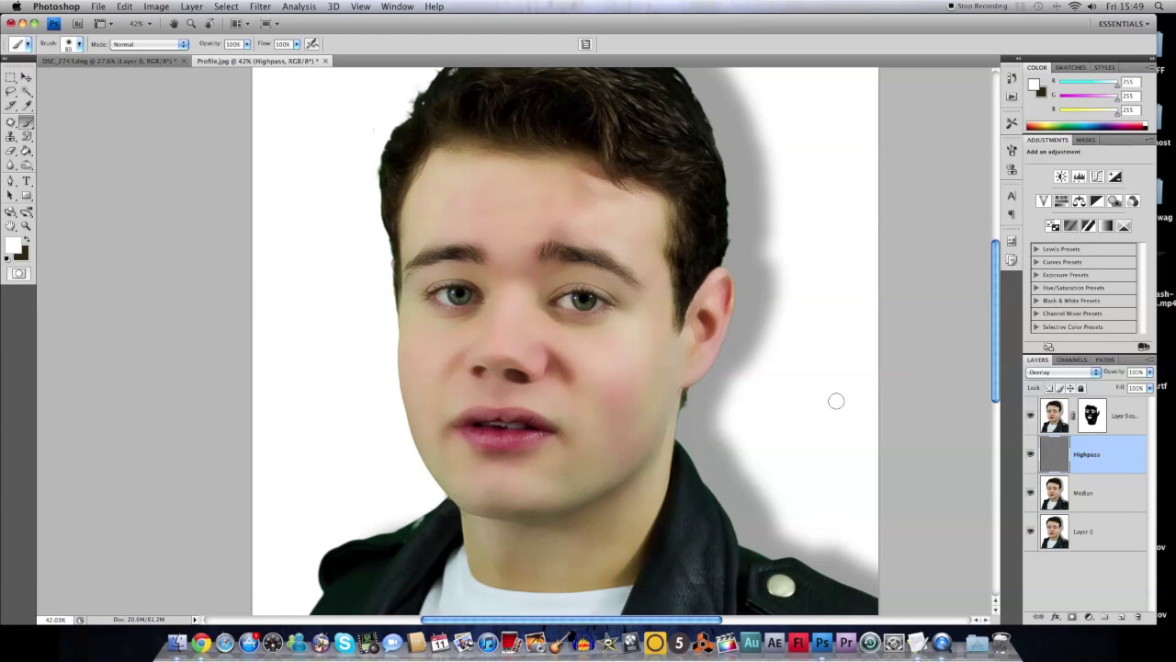
# Step: Reduce the Highpass layer's opacity to about 72% and the Median layer's to 47% for a natural skin look
pyautogui.click(1151, 371)
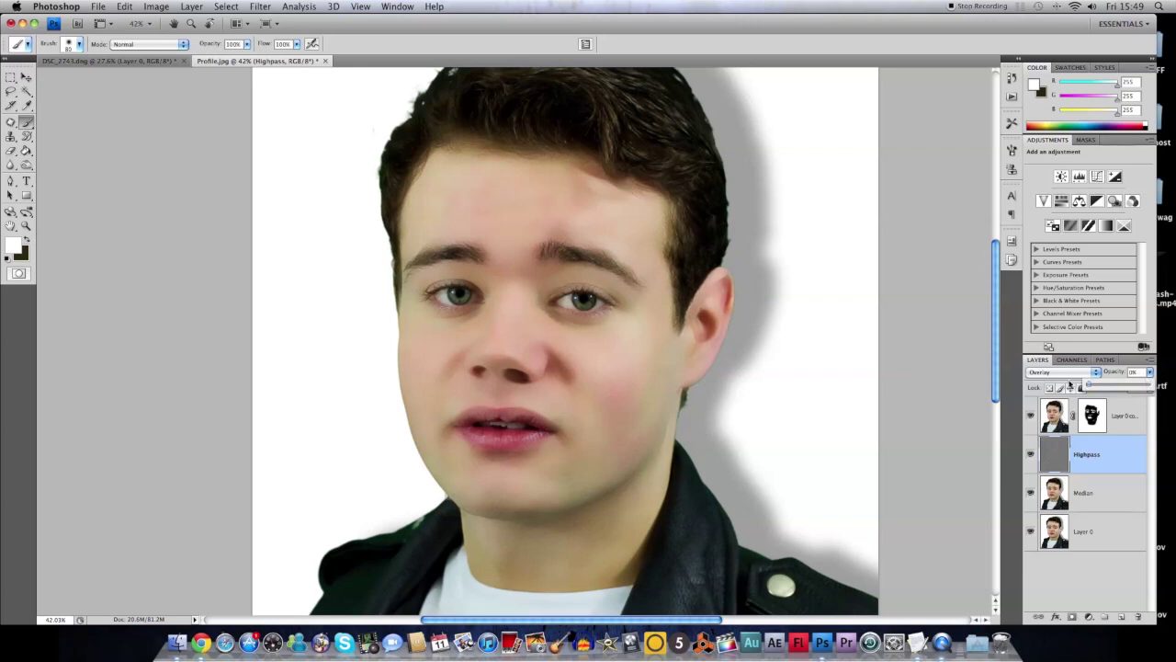
pyautogui.moveTo(1070, 384); pyautogui.dragTo(1136, 386)
pyautogui.click(1120, 508)
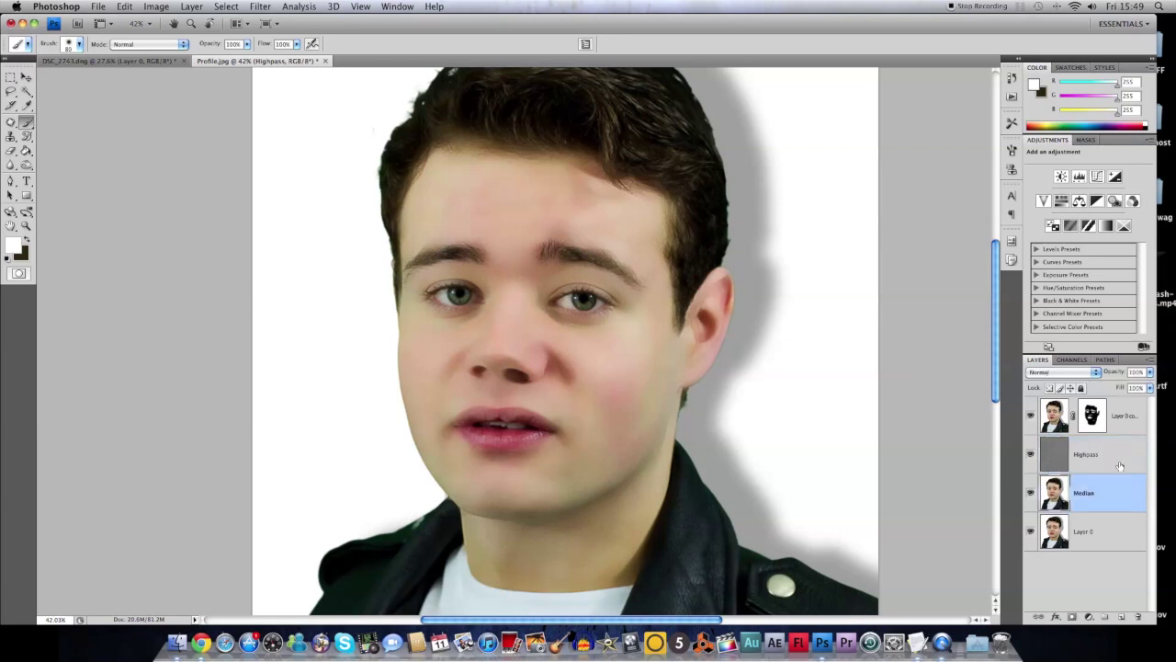
pyautogui.click(1149, 371)
pyautogui.moveTo(1140, 385); pyautogui.dragTo(1107, 387)
pyautogui.hotkey('alt', ']')
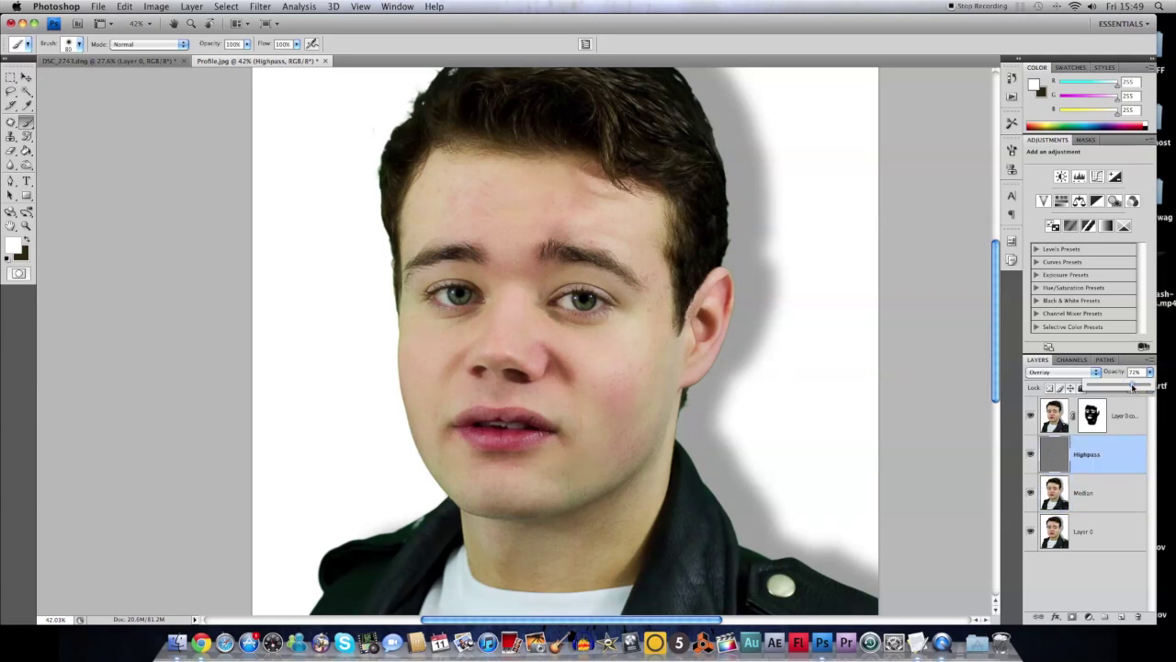
pyautogui.hotkey('alt', '[')
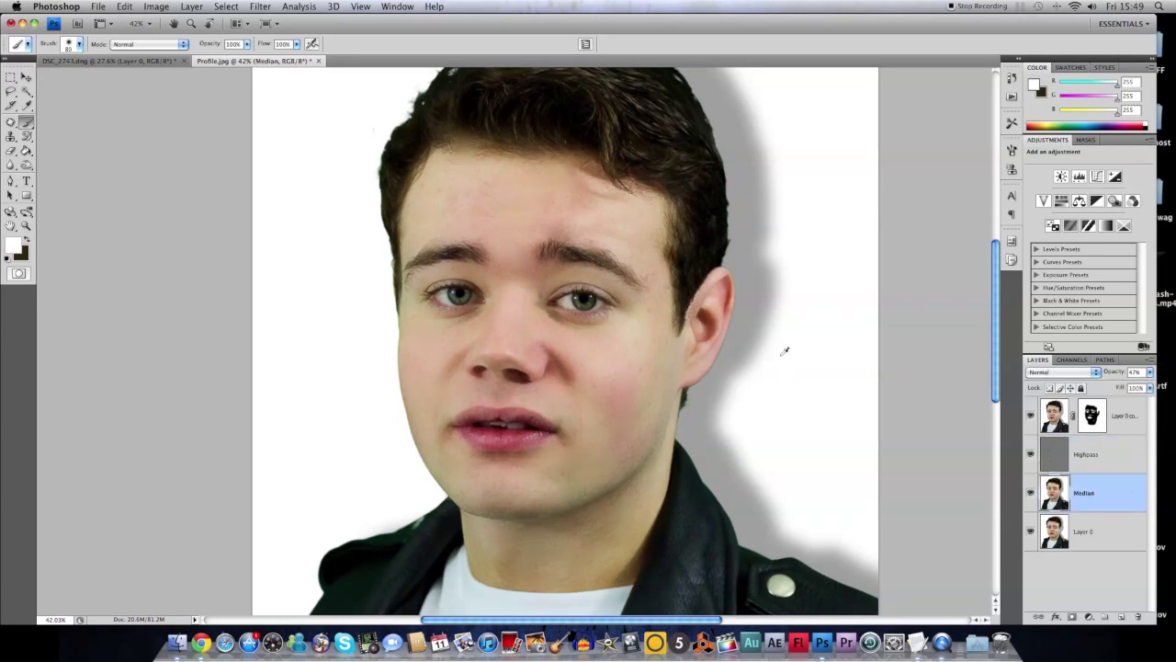
pyautogui.scroll(-3, 780, 346)
pyautogui.scroll(-1, 888, 378)
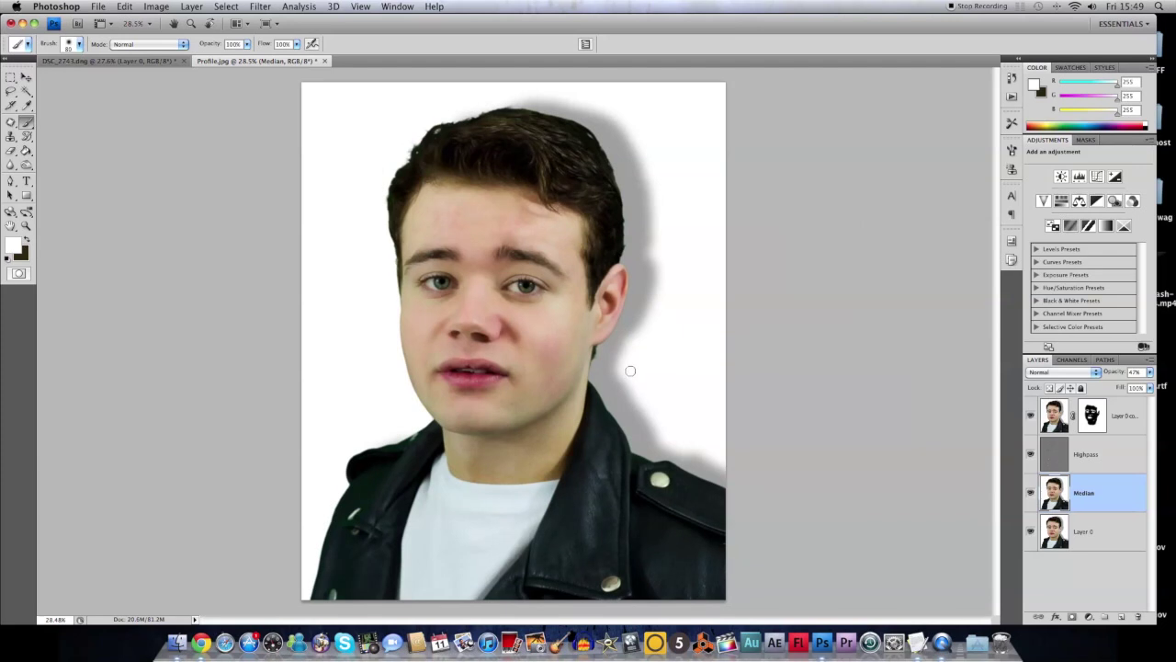
pyautogui.scroll(5, 382, 276)
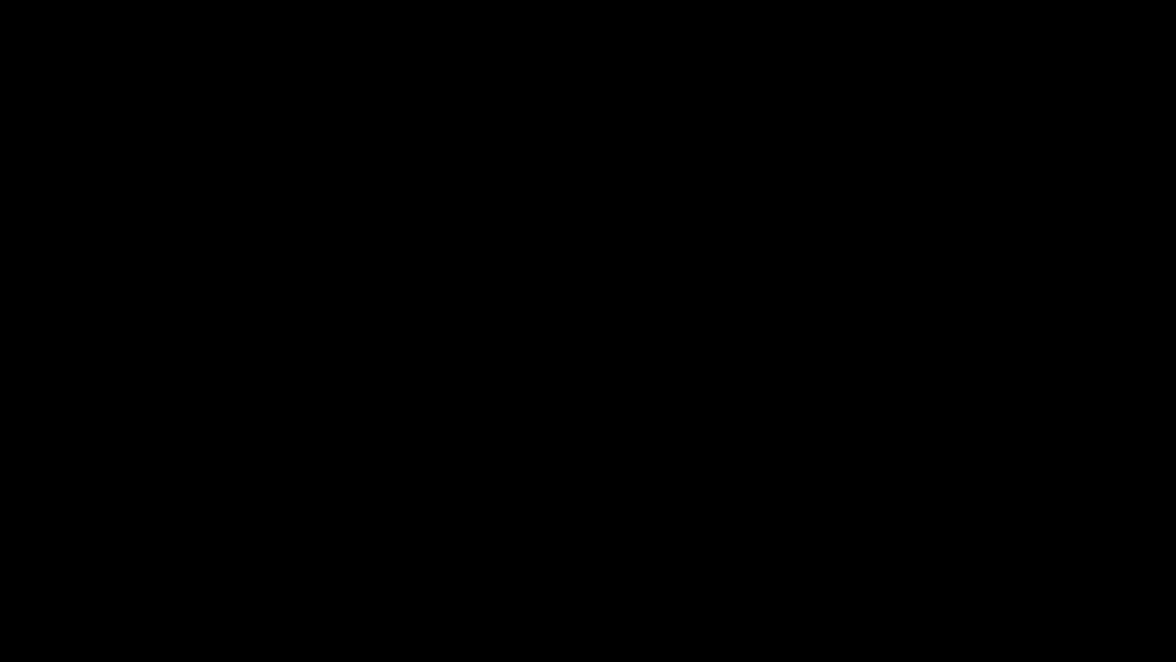
# Step: Duplicate the merged portrait layer and set up the Dodge tool with a smaller brush of about 49 px
pyautogui.moveTo(1089, 457); pyautogui.dragTo(1126, 616)
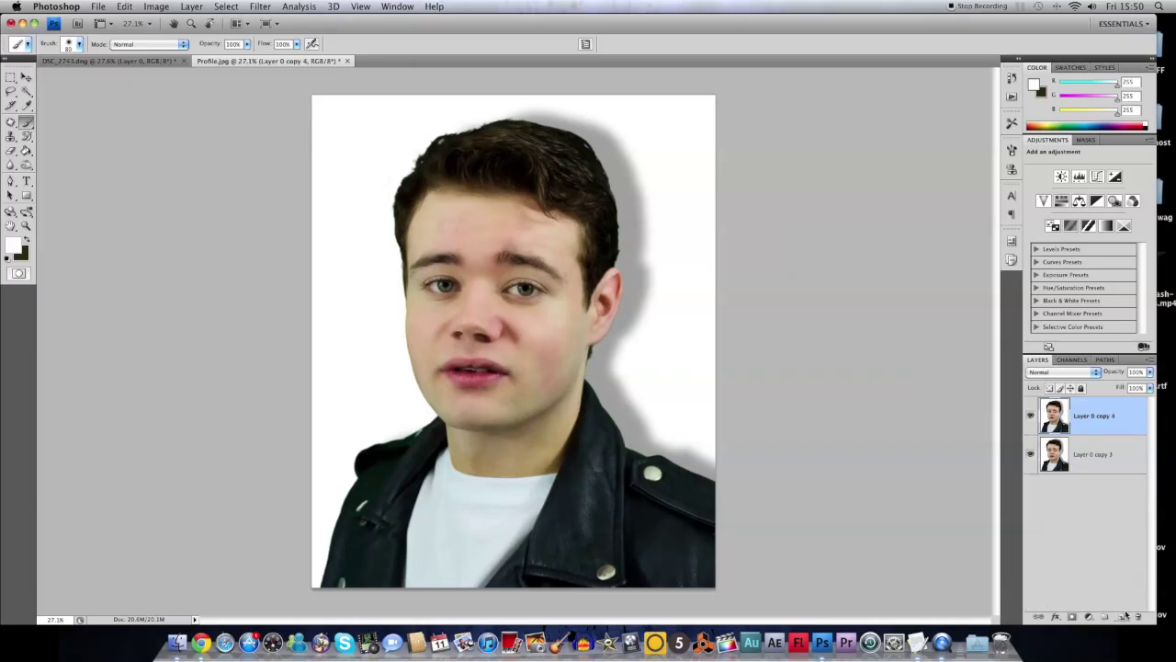
pyautogui.click(25, 166)
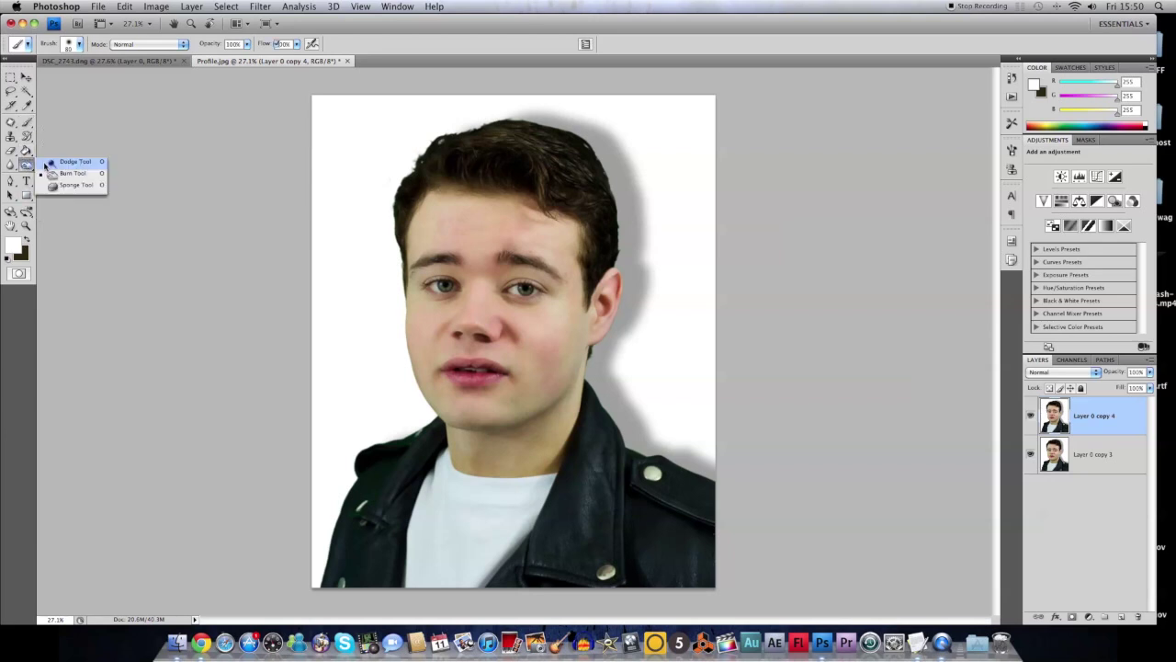
pyautogui.click(49, 163)
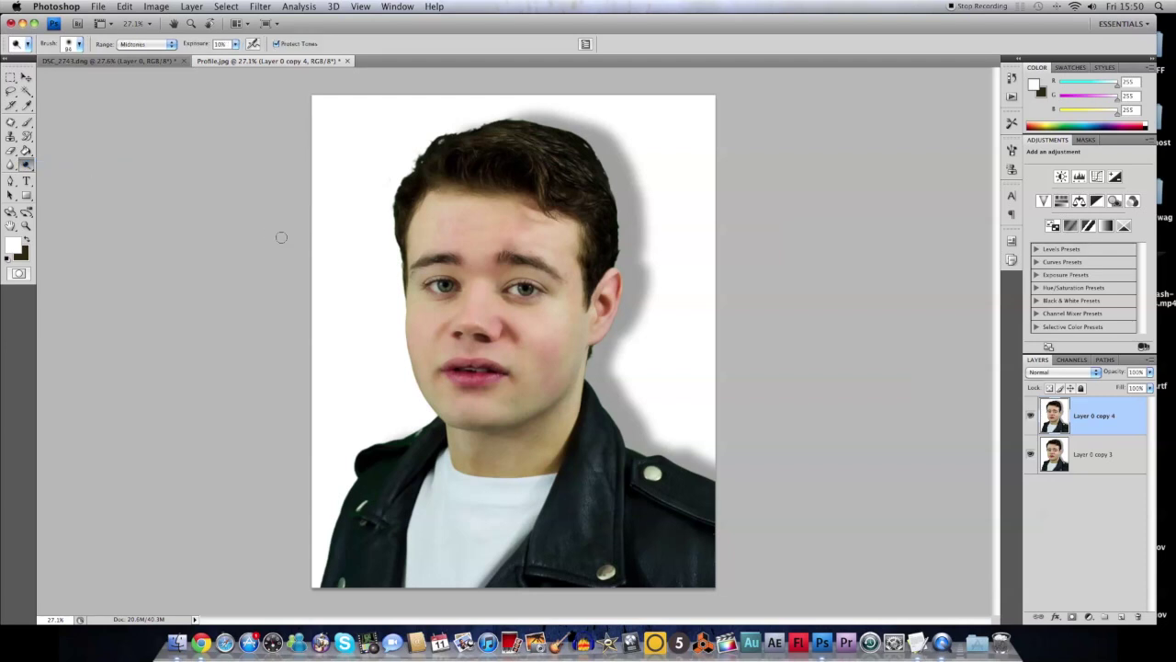
pyautogui.scroll(5, 472, 277)
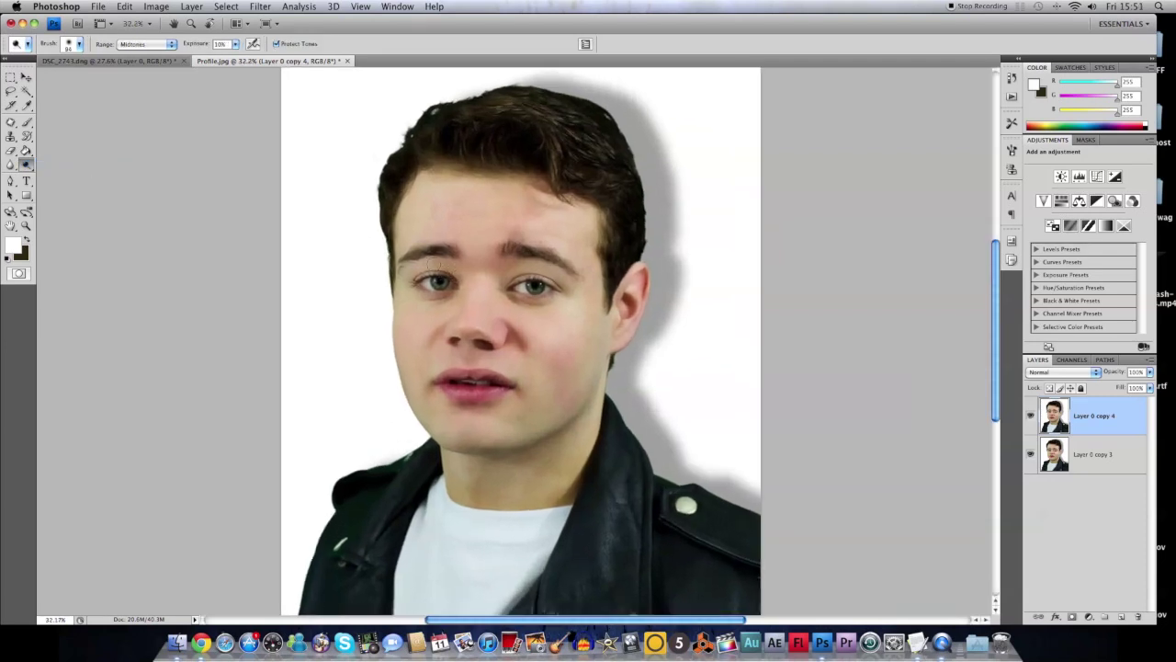
pyautogui.scroll(2, 472, 277)
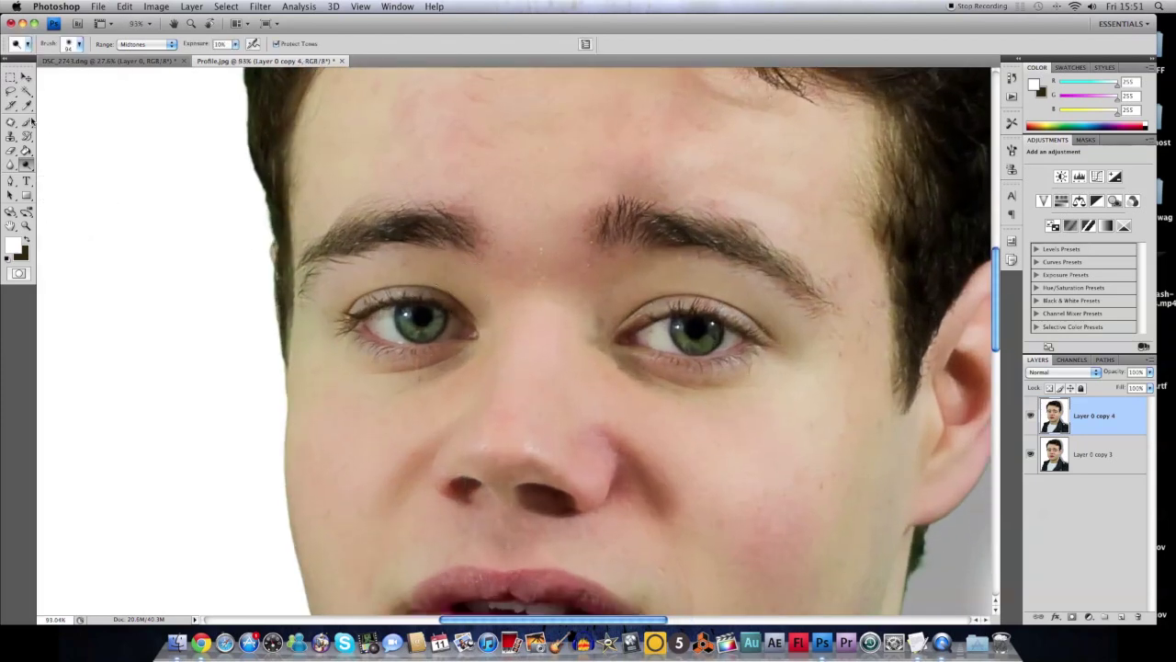
pyautogui.click(79, 47)
pyautogui.moveTo(52, 78); pyautogui.dragTo(44, 78)
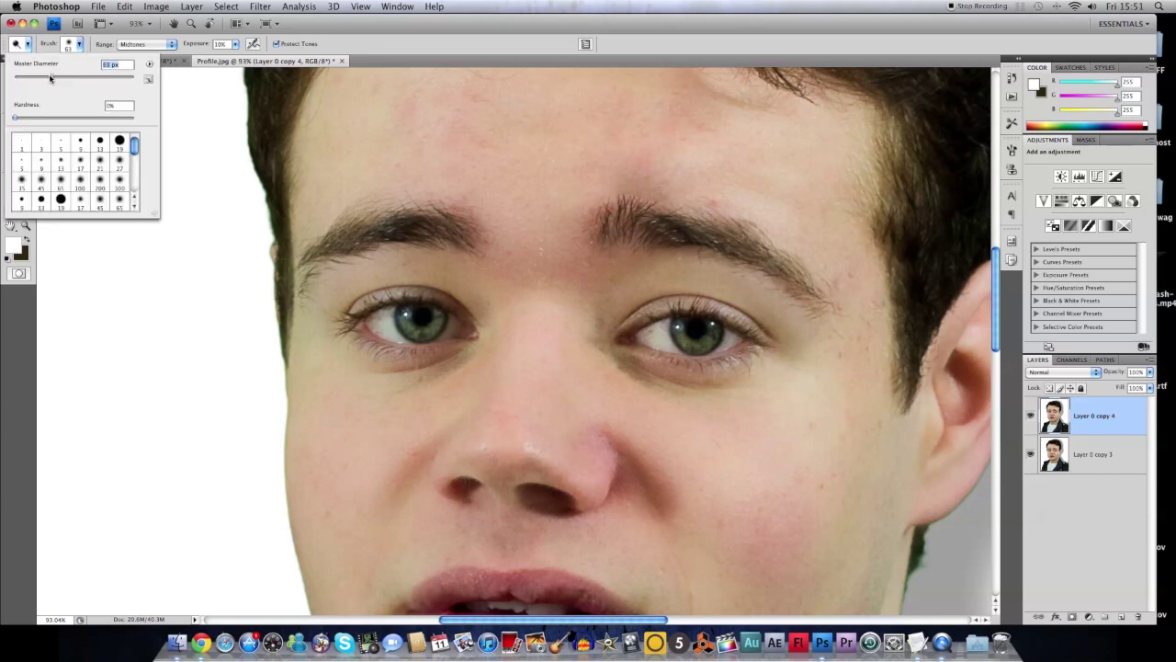
# Step: Sample the greyish white of the eye on the image's left as the foreground colour (babfb5)
pyautogui.click(24, 325)
pyautogui.click(13, 244)
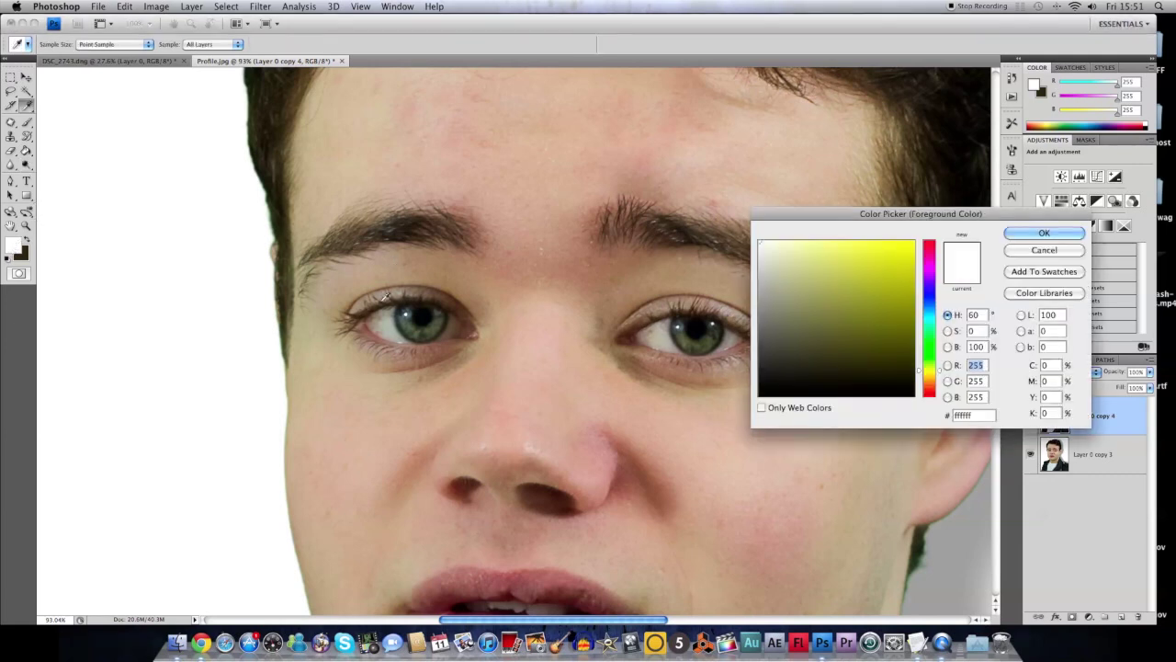
pyautogui.click(398, 320)
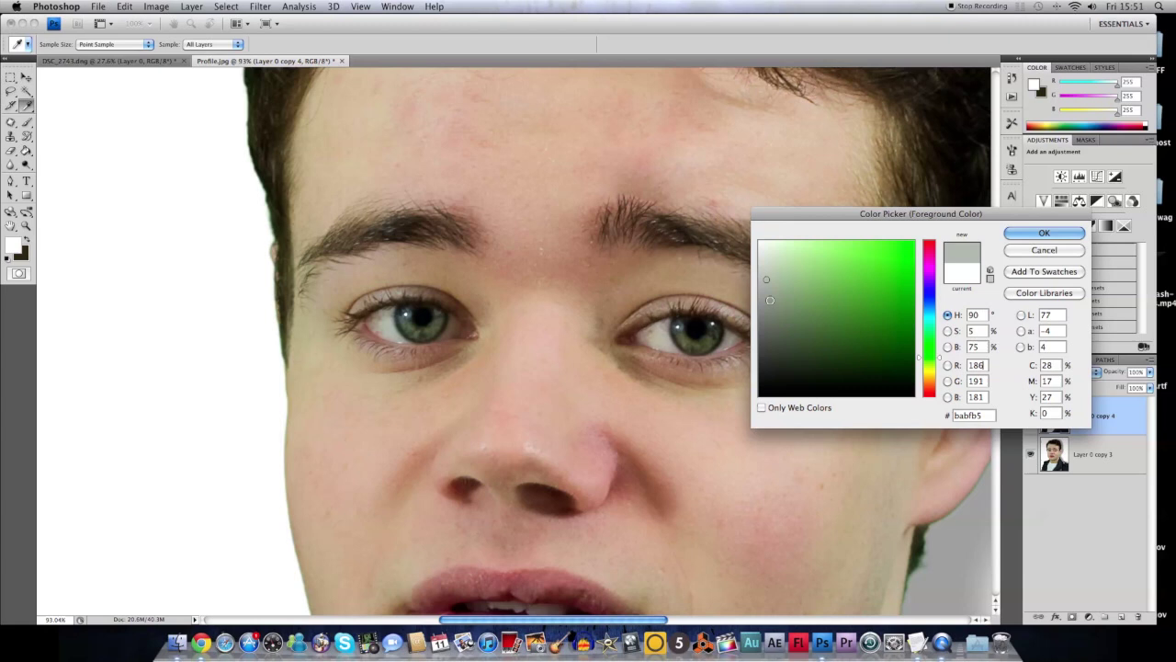
pyautogui.click(1055, 250)
# Step: Brighten both irises with the Dodge tool on Midtones at 10% exposure, toggling the layer's visibility to compare
pyautogui.press('o')
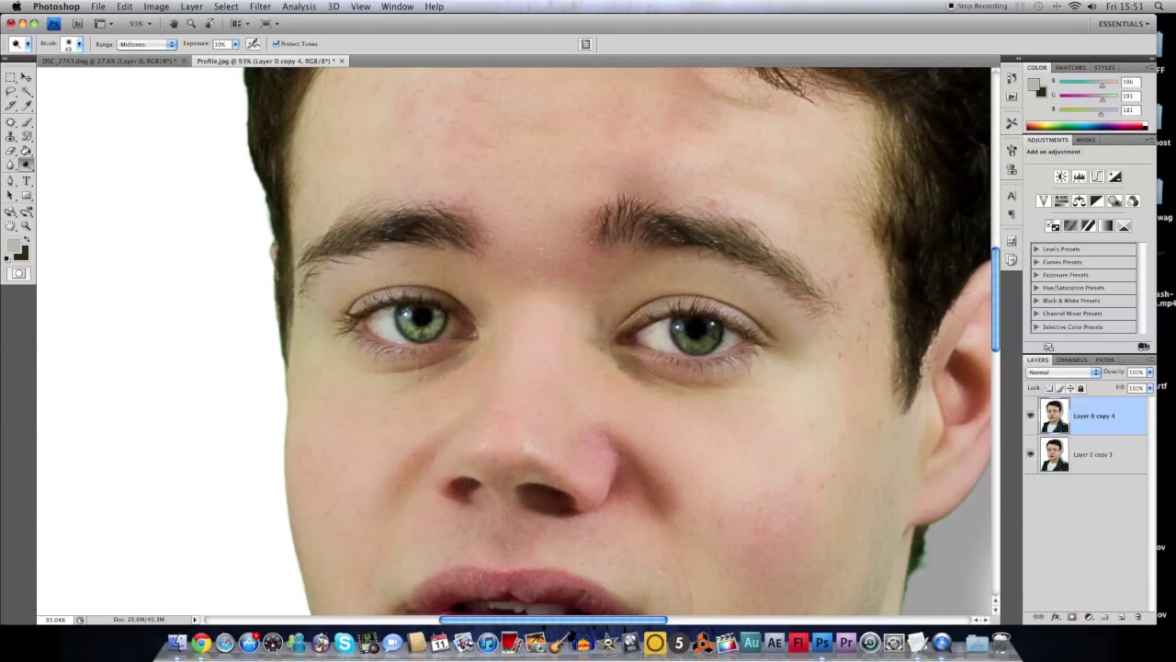
pyautogui.click(1030, 416)
pyautogui.click(1030, 415)
pyautogui.scroll(-3, 531, 520)
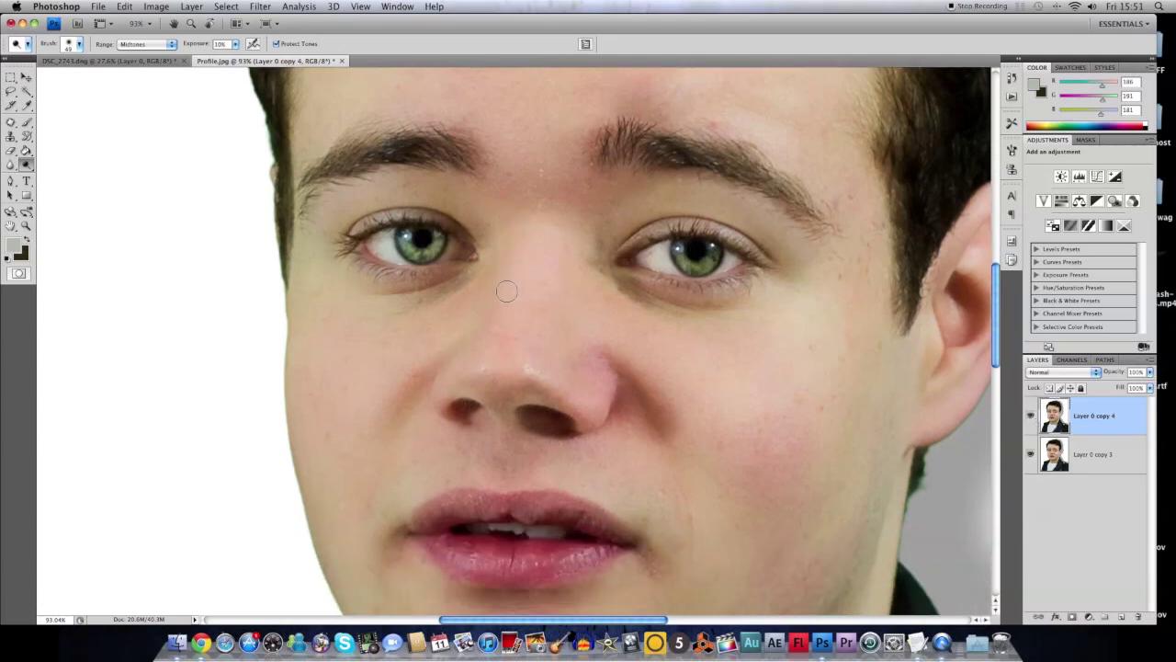
pyautogui.scroll(2, 661, 484)
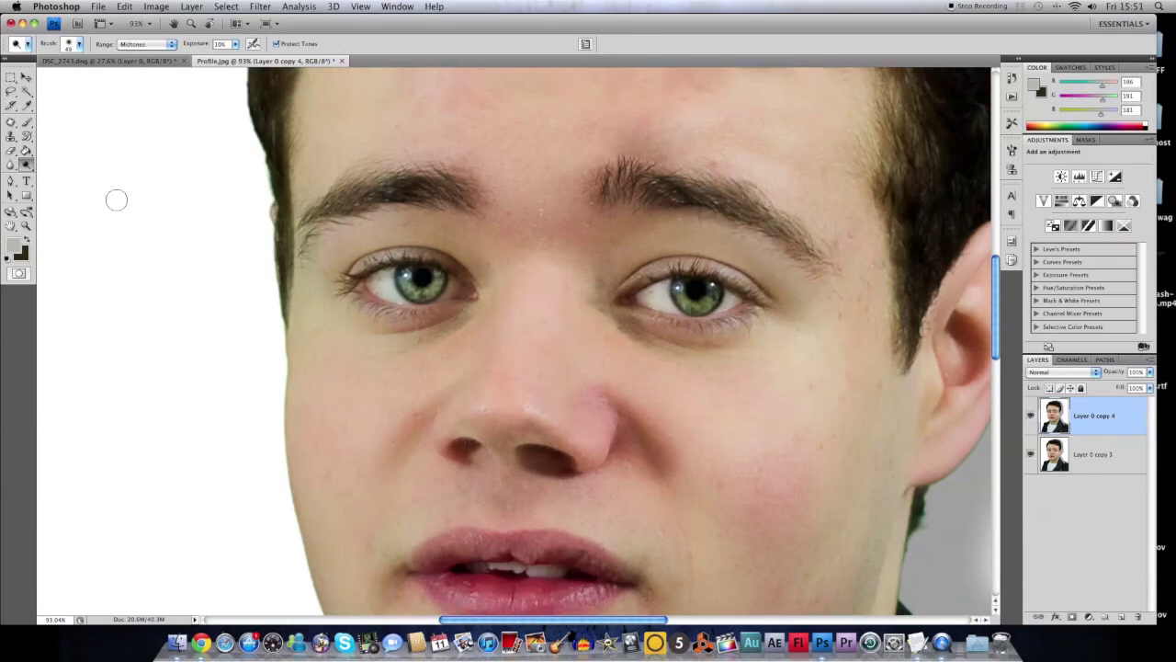
# Step: Switch to the Burn tool and sample the dark brown of the eyebrow on the image's left as the foreground colour (2e271a)
pyautogui.click(29, 168)
pyautogui.click(57, 173)
pyautogui.click(14, 242)
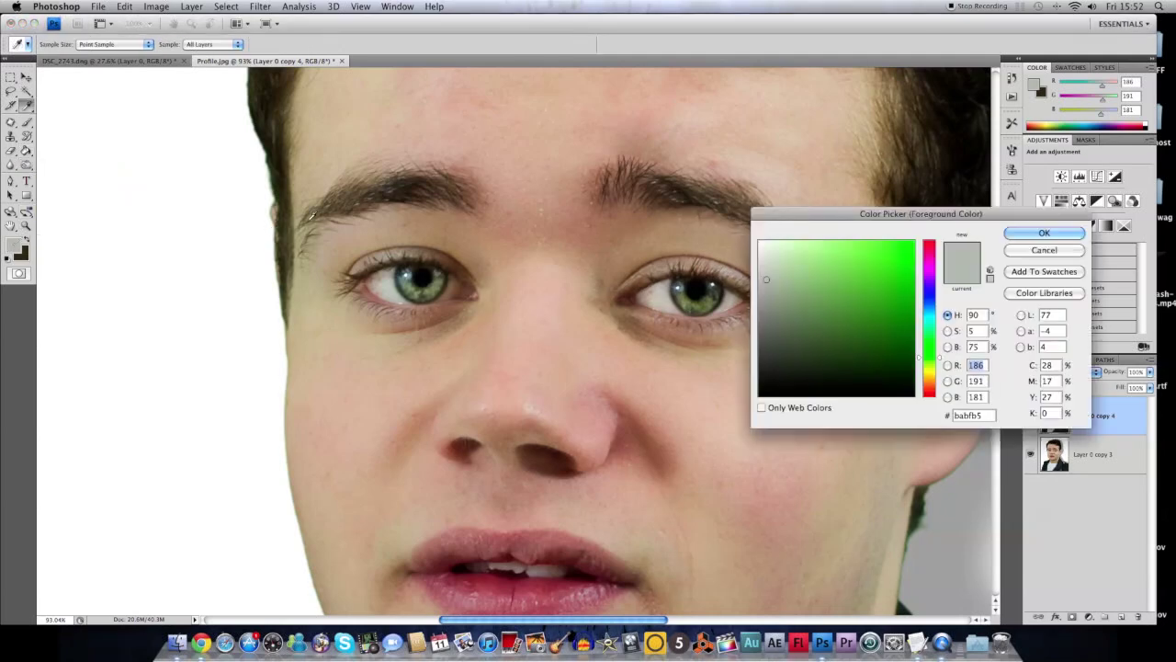
pyautogui.click(414, 182)
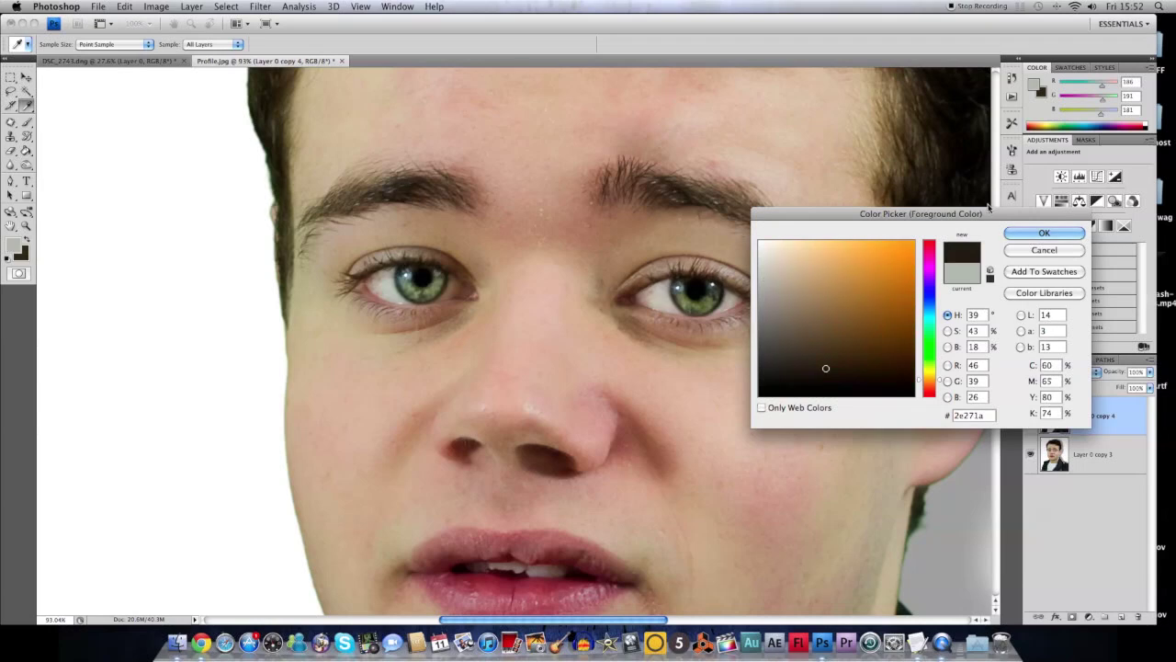
pyautogui.click(1044, 233)
# Step: Darken both eyebrows and the hair along the sides of the face with the Burn tool on Midtones at 15% exposure
pyautogui.scroll(5, 915, 280)
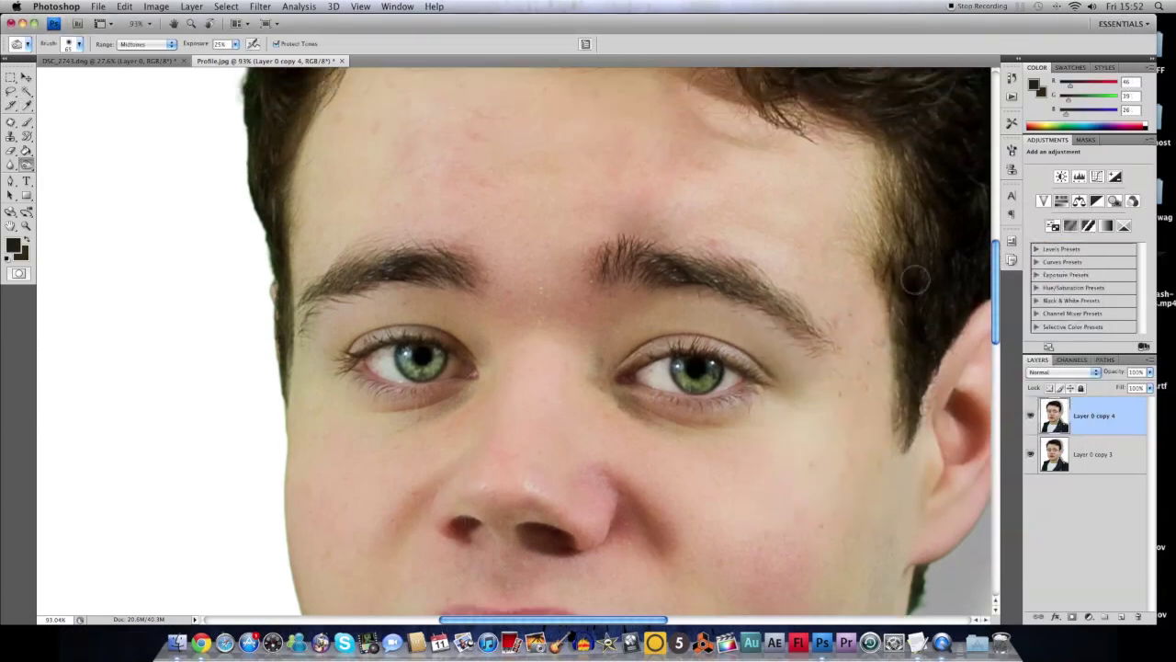
pyautogui.scroll(2, 915, 281)
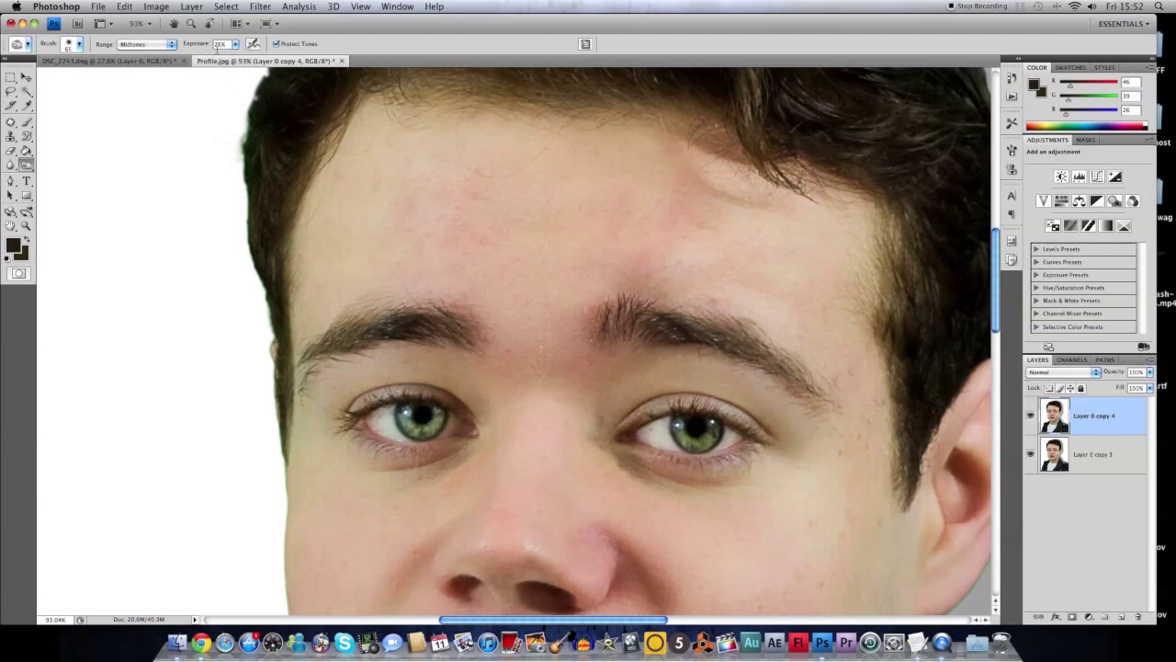
pyautogui.click(235, 45)
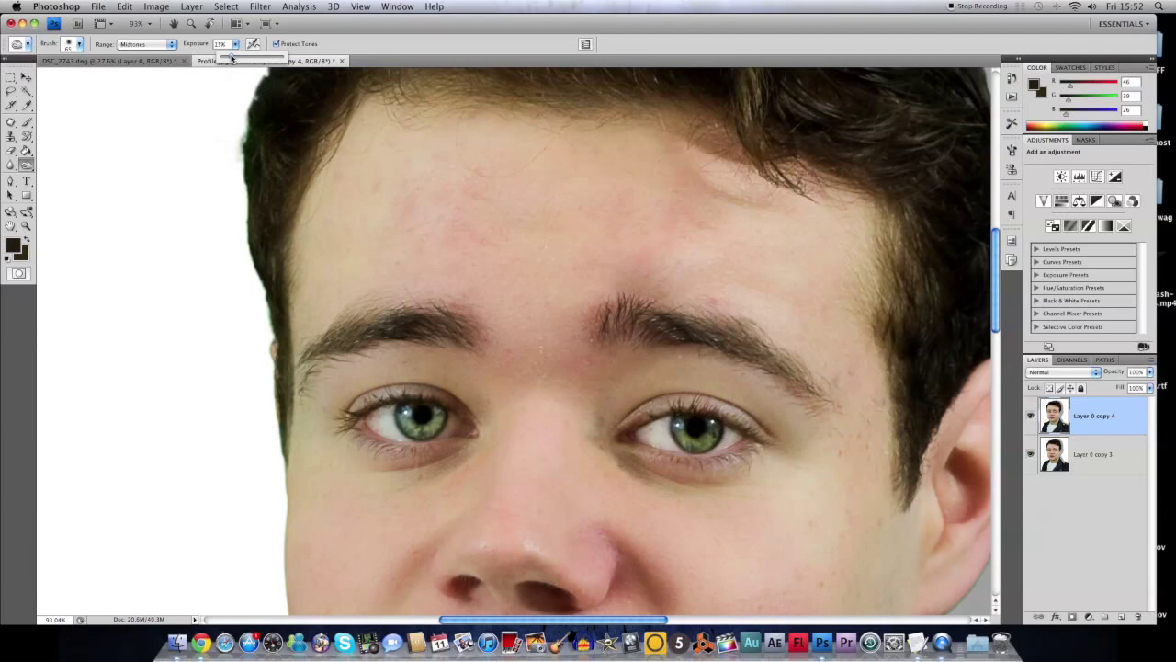
pyautogui.moveTo(451, 336)
pyautogui.mouseDown()
pyautogui.moveTo(463, 335)
pyautogui.moveTo(315, 369)
pyautogui.mouseUp()
pyautogui.moveTo(630, 328); pyautogui.dragTo(811, 381)
pyautogui.scroll(-2, 855, 368)
pyautogui.moveTo(890, 274); pyautogui.dragTo(903, 459)
pyautogui.scroll(3, 905, 239)
pyautogui.moveTo(797, 232)
pyautogui.mouseDown()
pyautogui.moveTo(686, 135)
pyautogui.moveTo(300, 240)
pyautogui.moveTo(277, 487)
pyautogui.mouseUp()
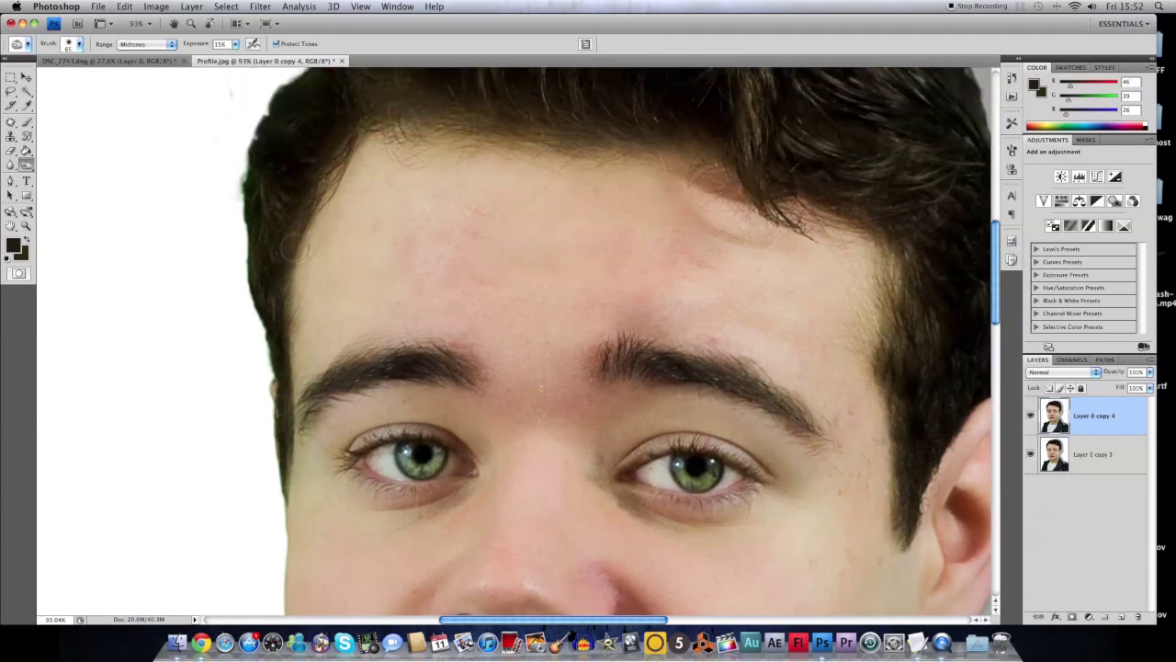
# Step: Burn the lower lash line of the eye on the image's right and check the whole portrait
pyautogui.scroll(-5, 827, 220)
pyautogui.scroll(-2, 829, 219)
pyautogui.scroll(2, 827, 221)
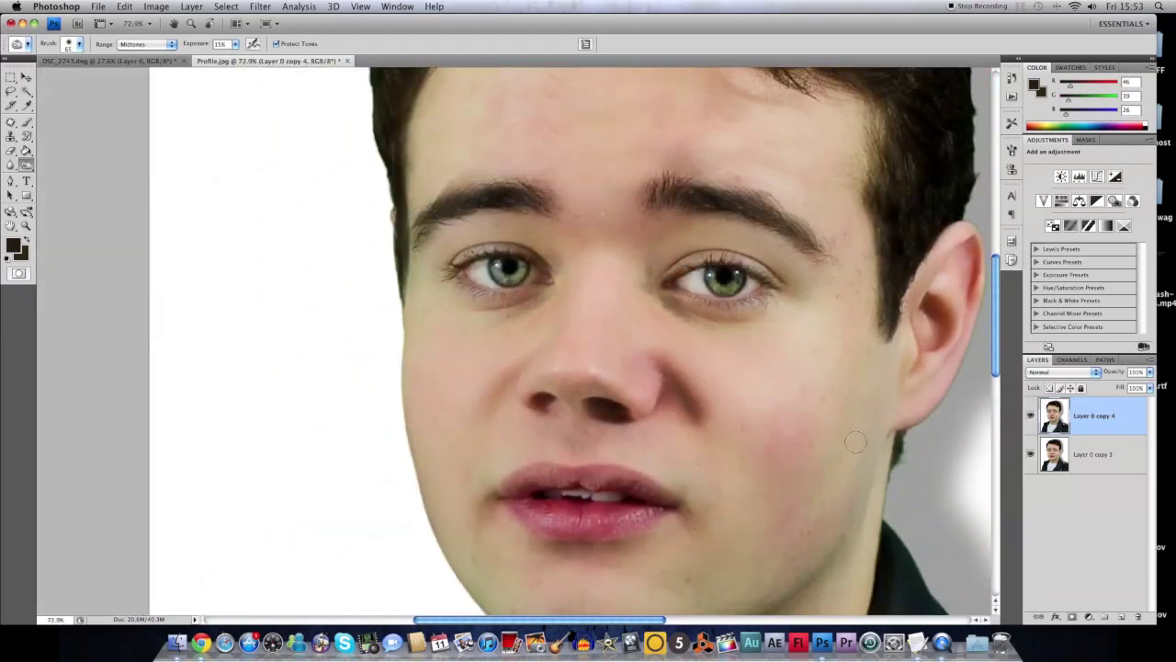
pyautogui.moveTo(676, 296); pyautogui.dragTo(770, 299)
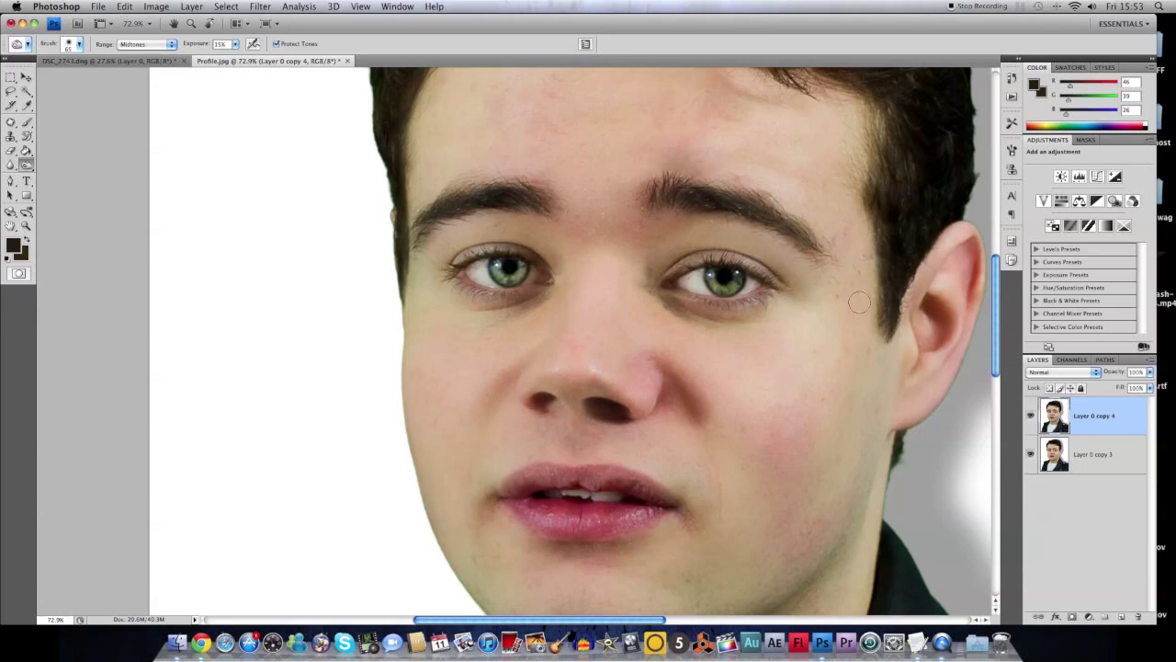
pyautogui.scroll(-2, 872, 303)
pyautogui.scroll(-3, 871, 304)
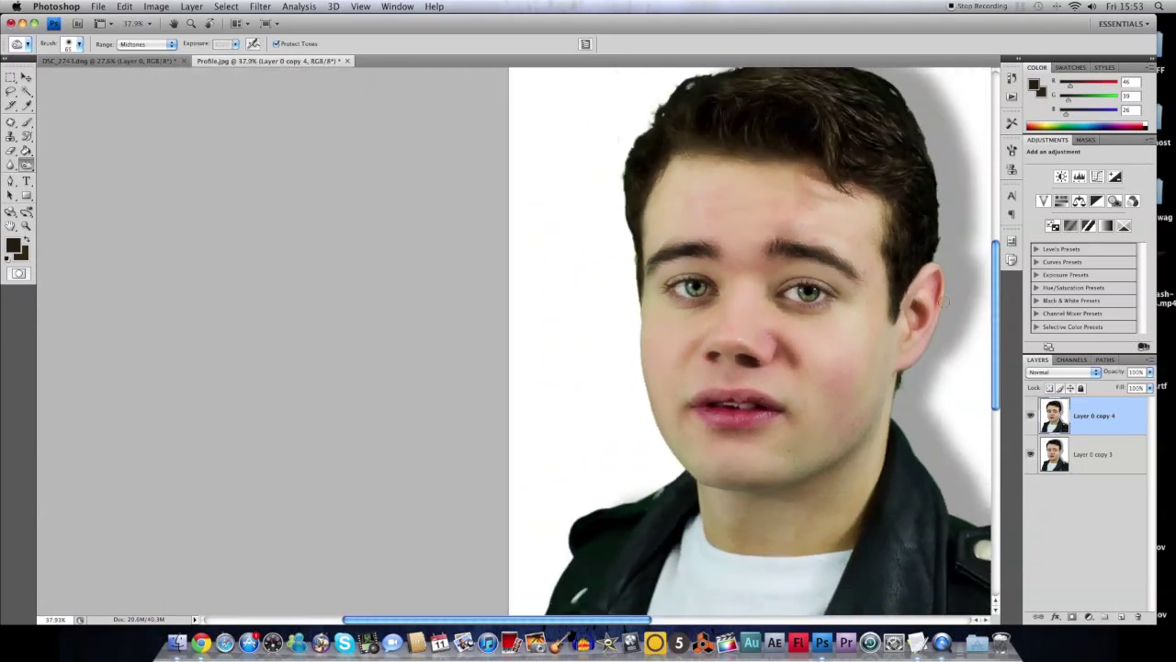
pyautogui.hscroll(5, 906, 318)
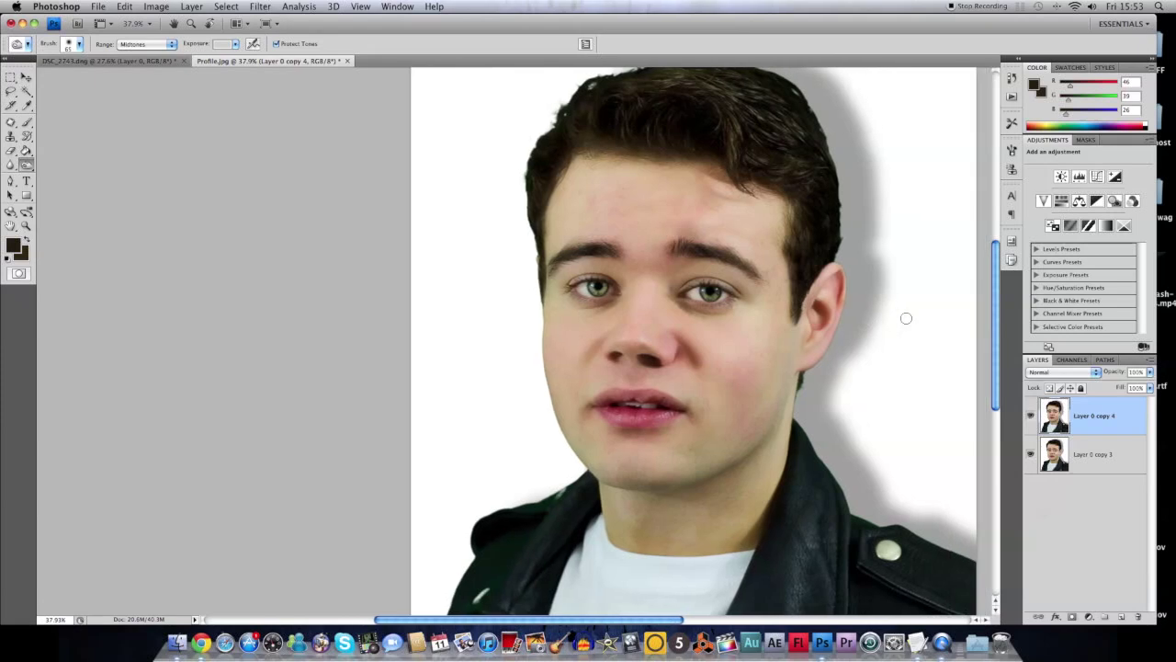
pyautogui.hscroll(2, 906, 318)
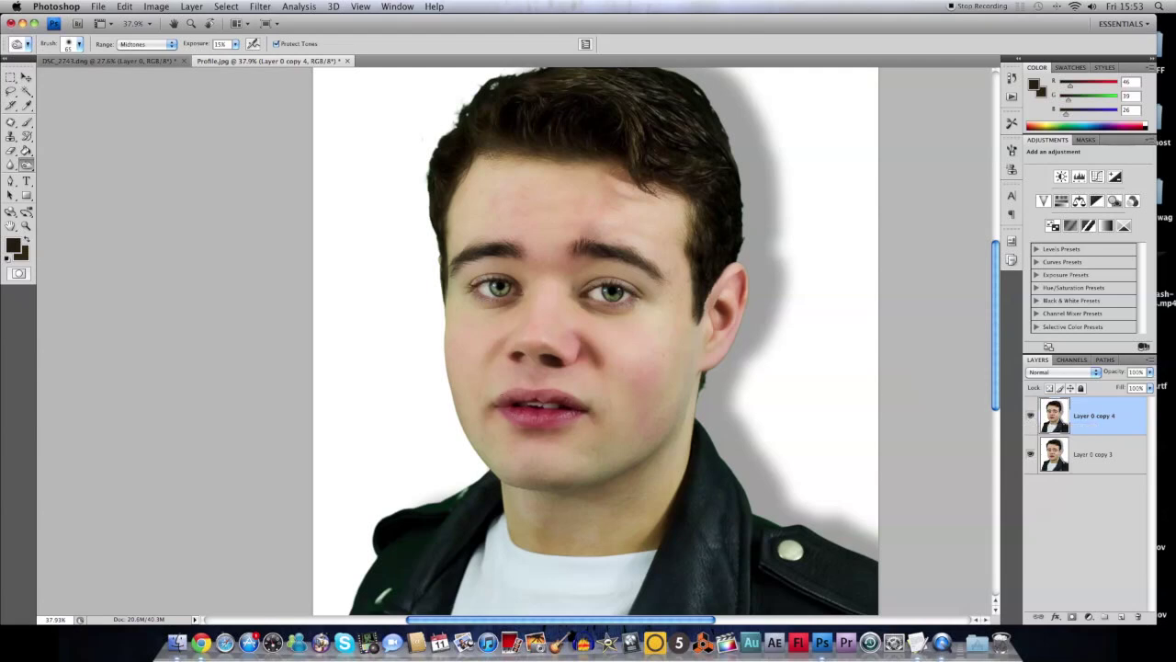
# Step: Lower the Layer 0 copy 4 opacity to 0% for comparison and set it to about 48%
pyautogui.click(1150, 374)
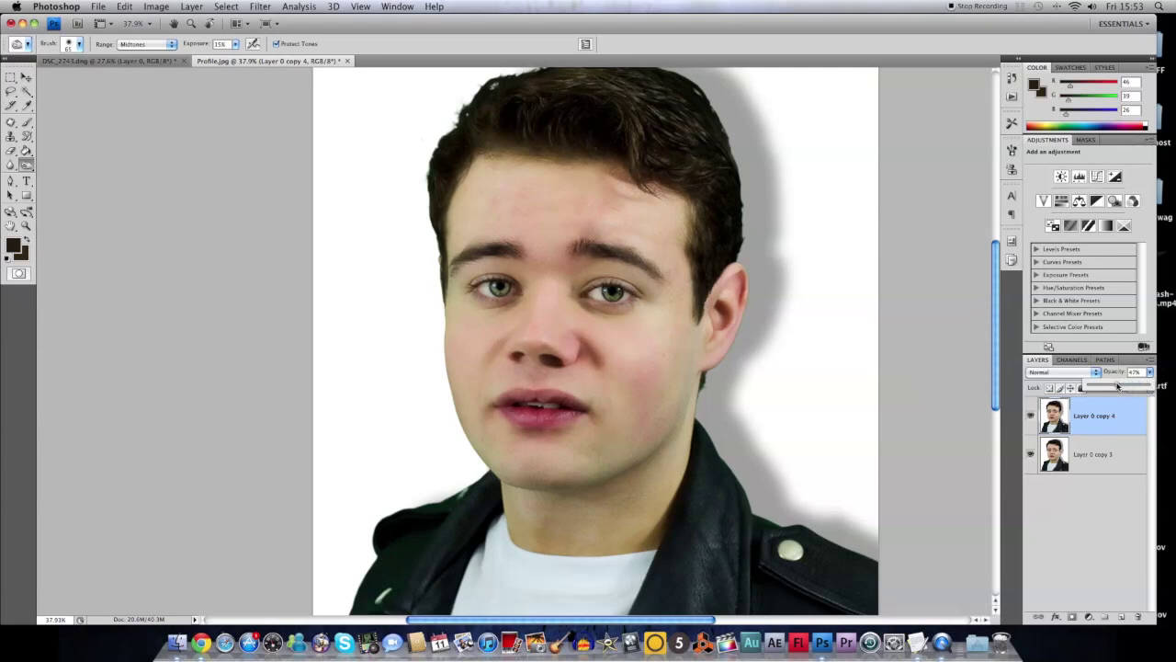
pyautogui.moveTo(1110, 386); pyautogui.dragTo(1094, 392)
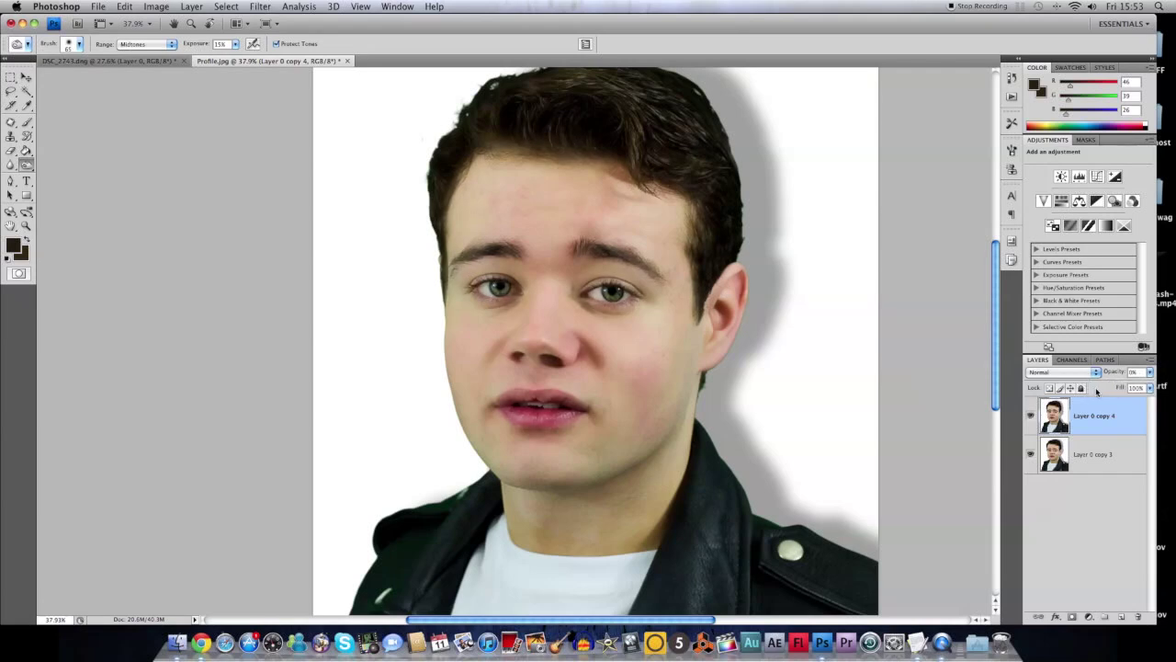
pyautogui.click(1148, 373)
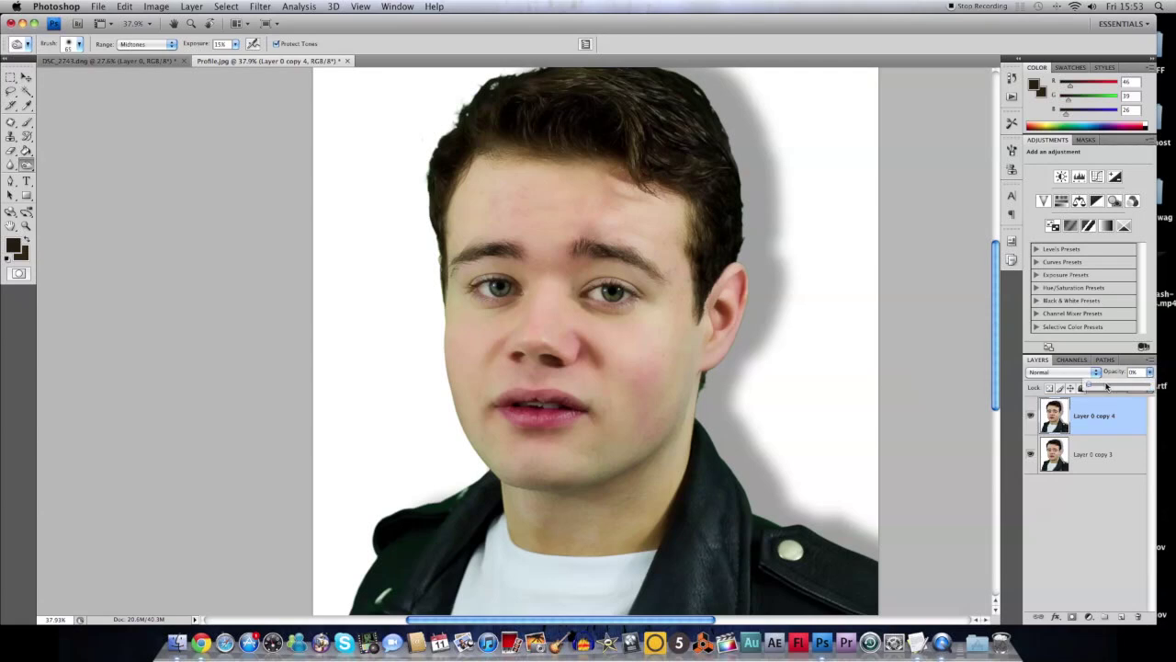
pyautogui.moveTo(1108, 387); pyautogui.dragTo(1119, 387)
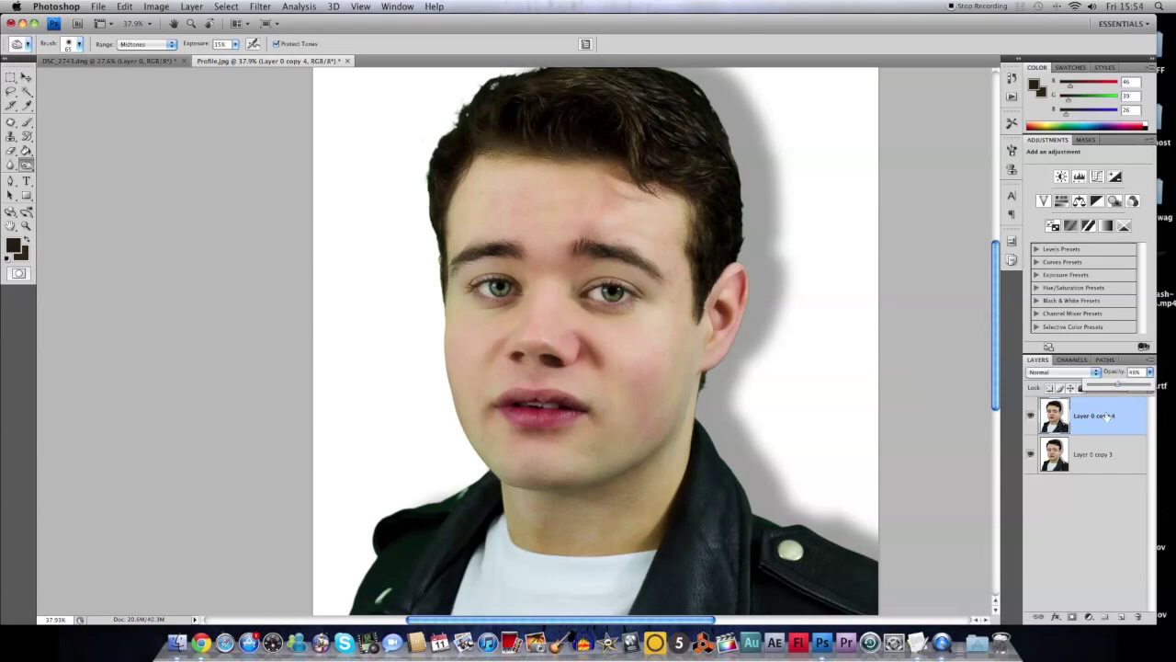
pyautogui.click(1108, 513)
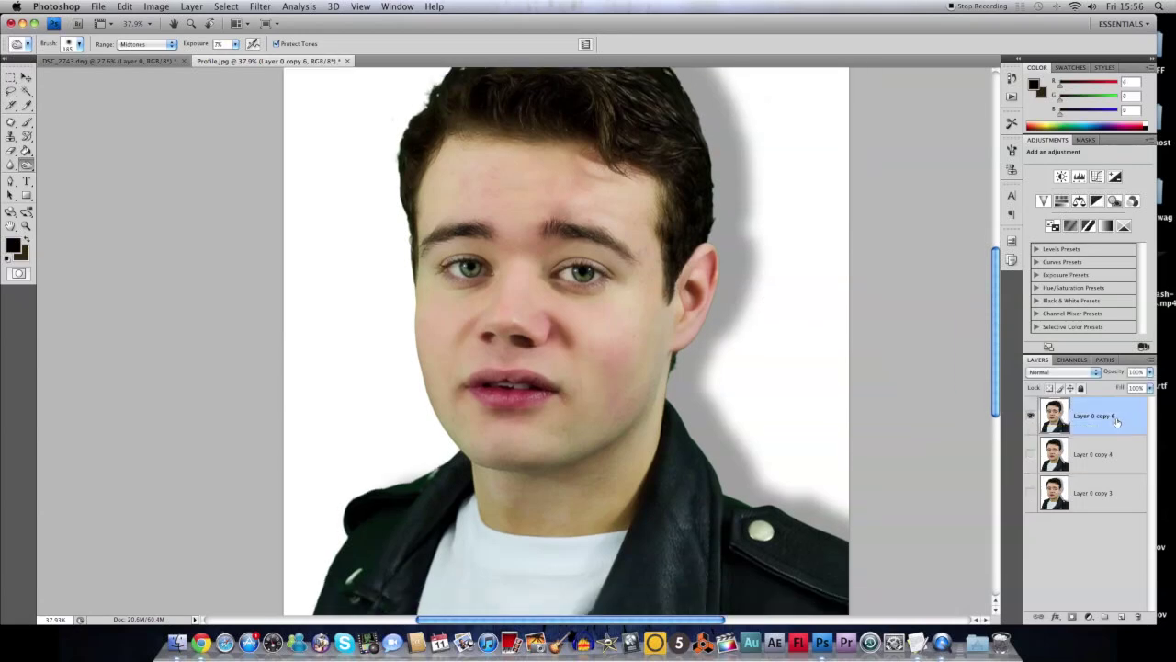
# Step: Duplicate the Layer 0 copy 6 portrait layer and look over the face, hair and jacket
pyautogui.moveTo(1118, 423); pyautogui.dragTo(1121, 615)
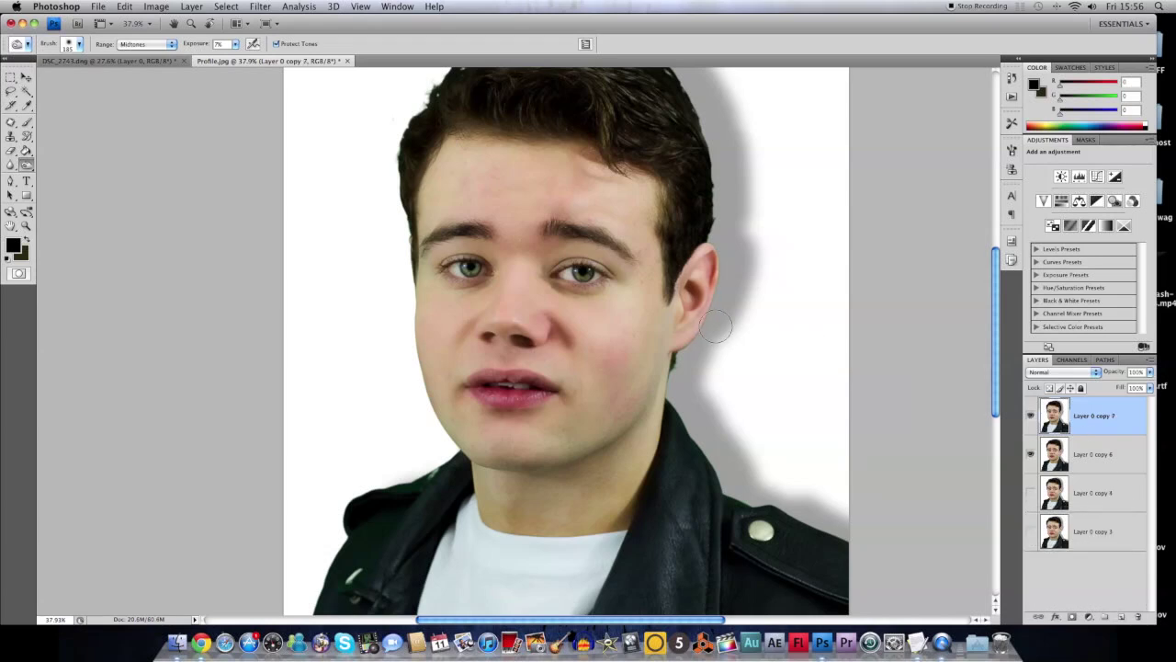
pyautogui.scroll(2, 716, 326)
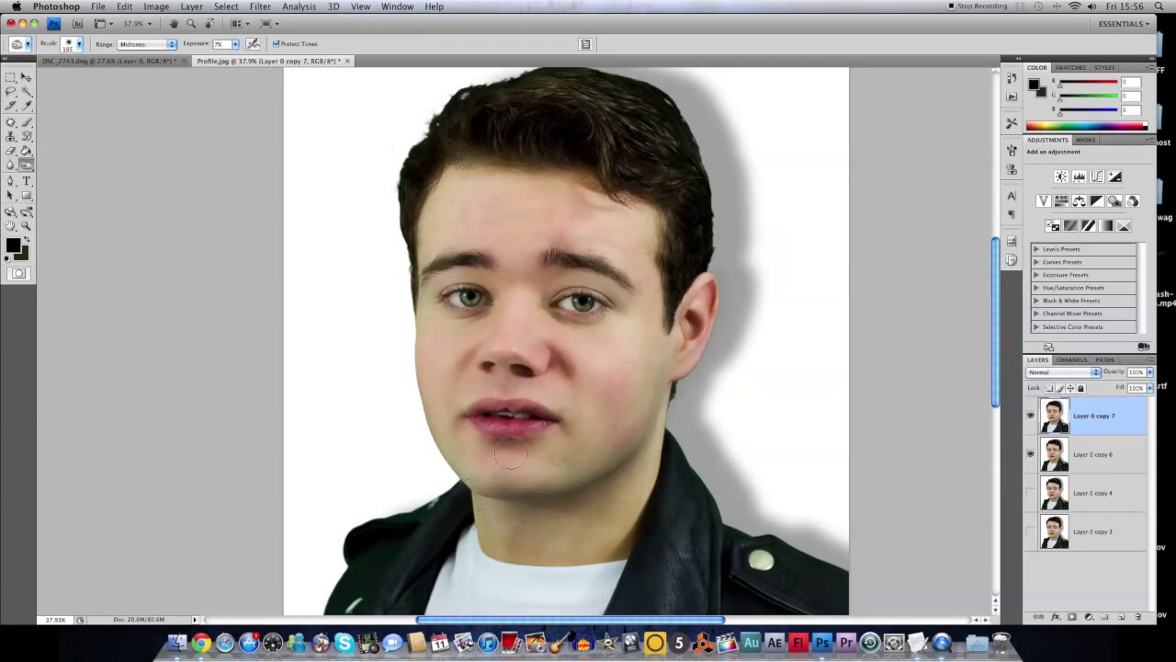
pyautogui.scroll(-5, 464, 349)
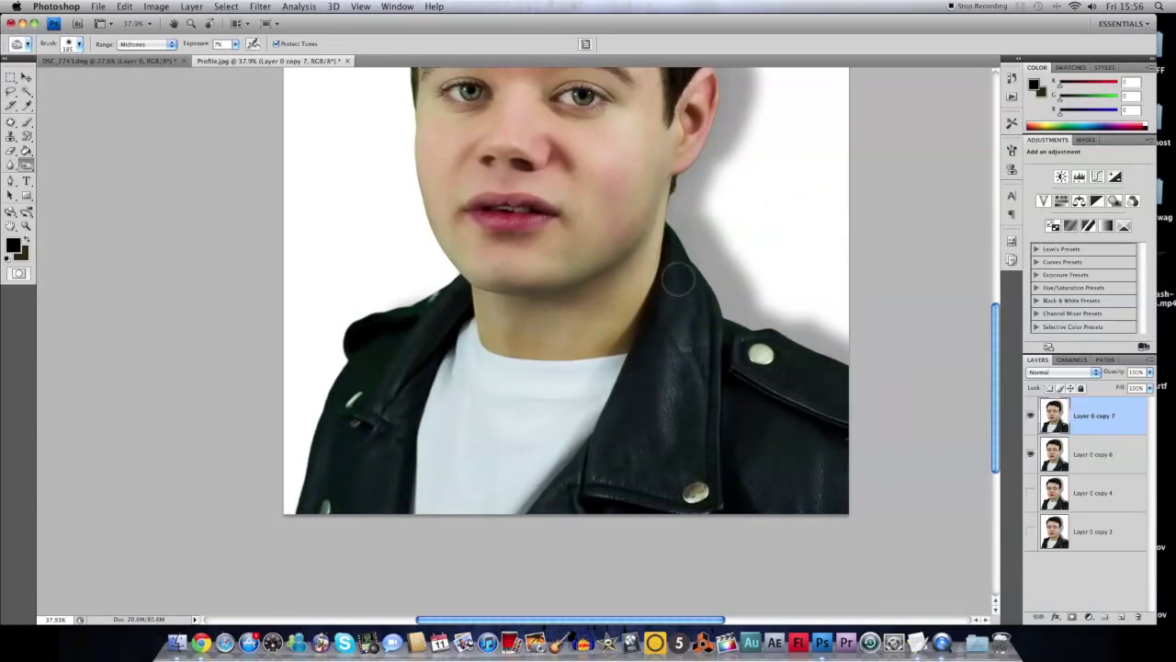
pyautogui.scroll(5, 487, 339)
pyautogui.scroll(1, 507, 327)
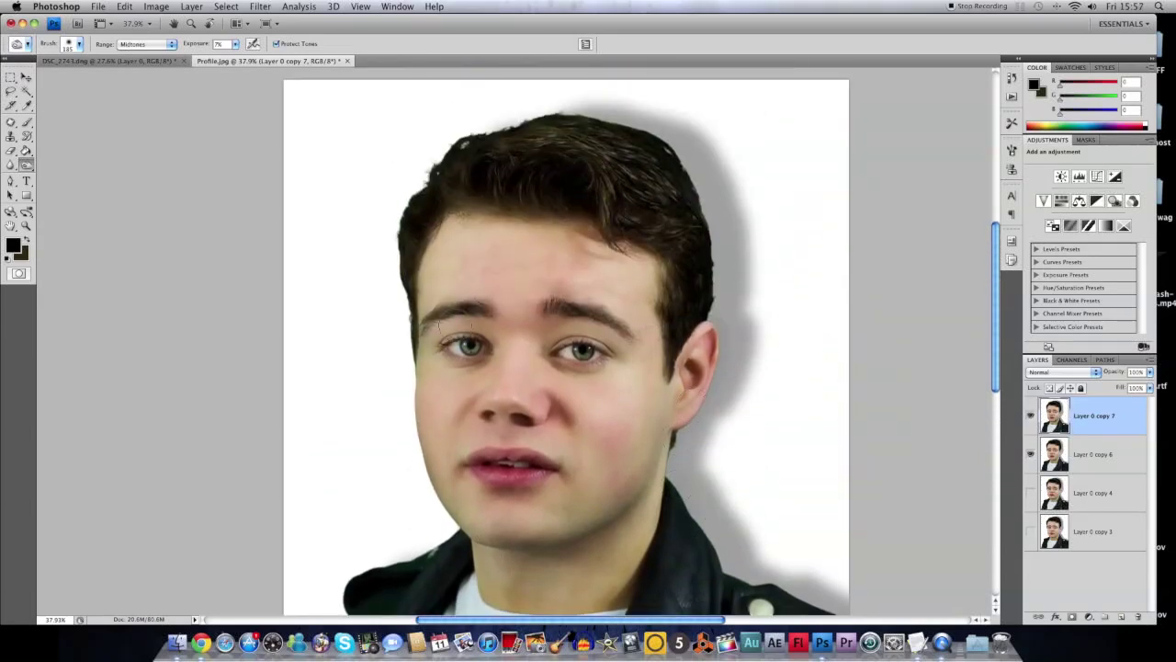
# Step: Switch to the Dodge tool and set the foreground colour to pure white
pyautogui.click(26, 167)
pyautogui.click(69, 177)
pyautogui.click(16, 246)
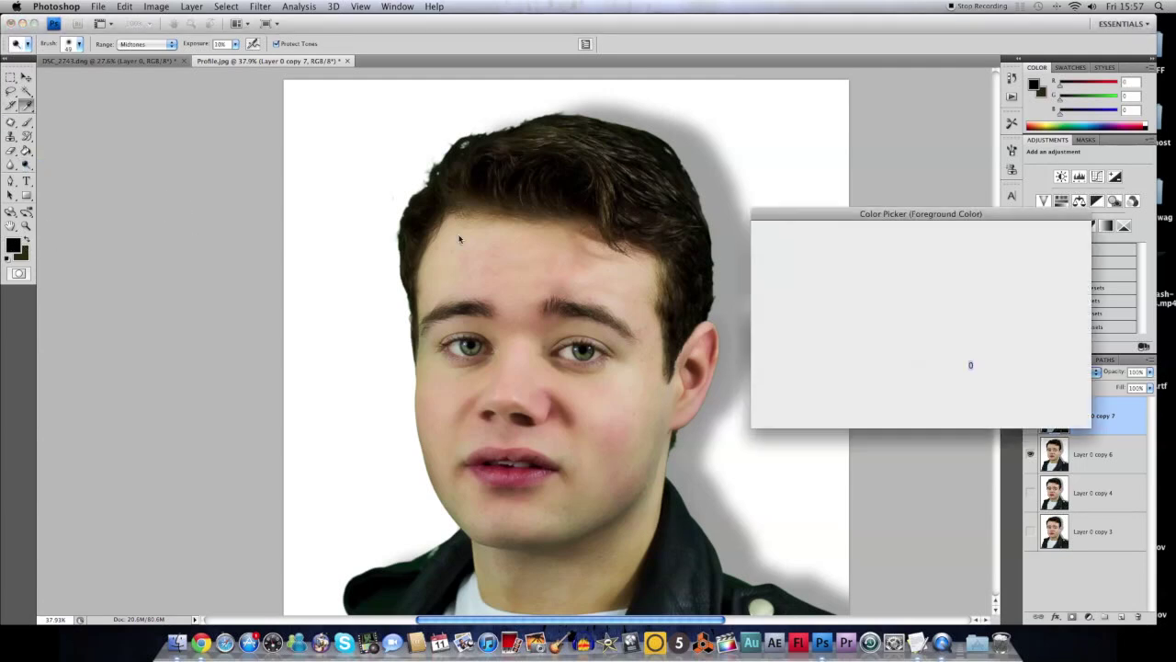
pyautogui.click(760, 242)
pyautogui.click(1031, 236)
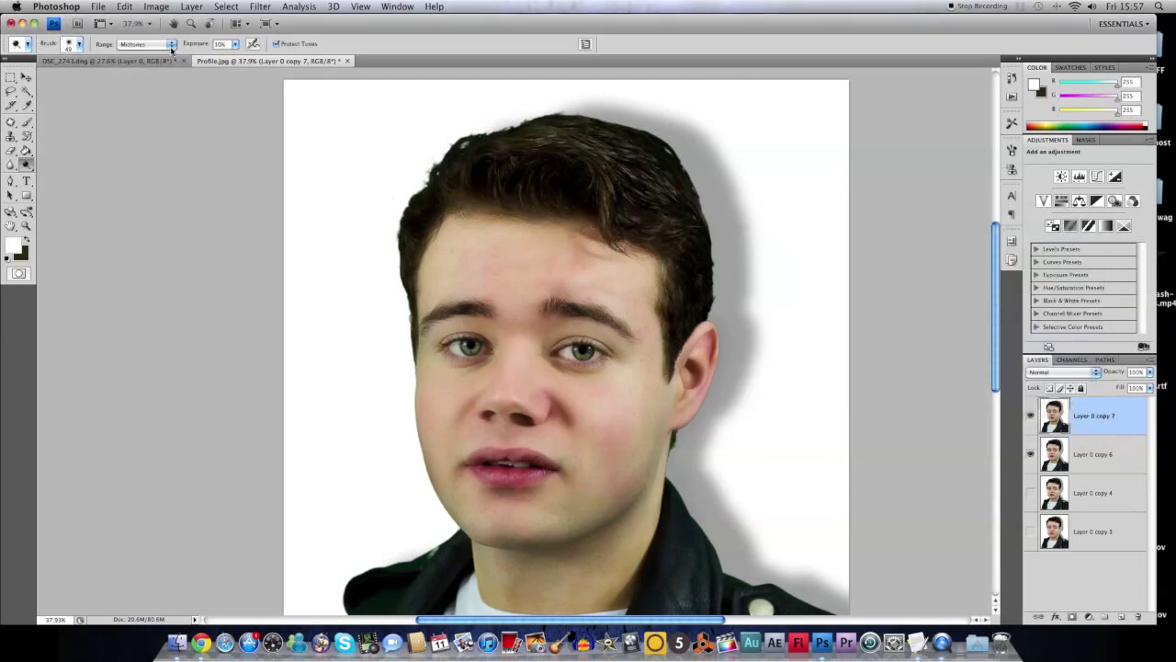
# Step: Enlarge the Dodge brush to 178 px and work over the highlights of the portrait on Midtones at 10% exposure
pyautogui.click(79, 43)
pyautogui.click(97, 75)
pyautogui.click(201, 174)
pyautogui.scroll(-3, 512, 395)
pyautogui.scroll(-6, 485, 306)
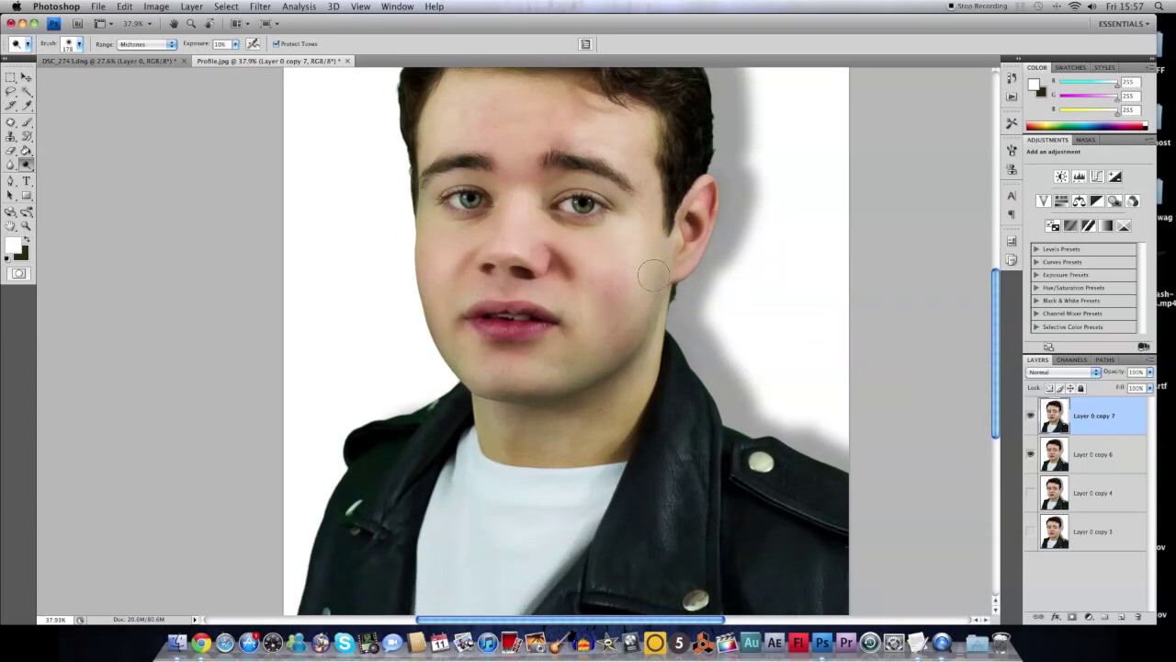
pyautogui.scroll(7, 538, 361)
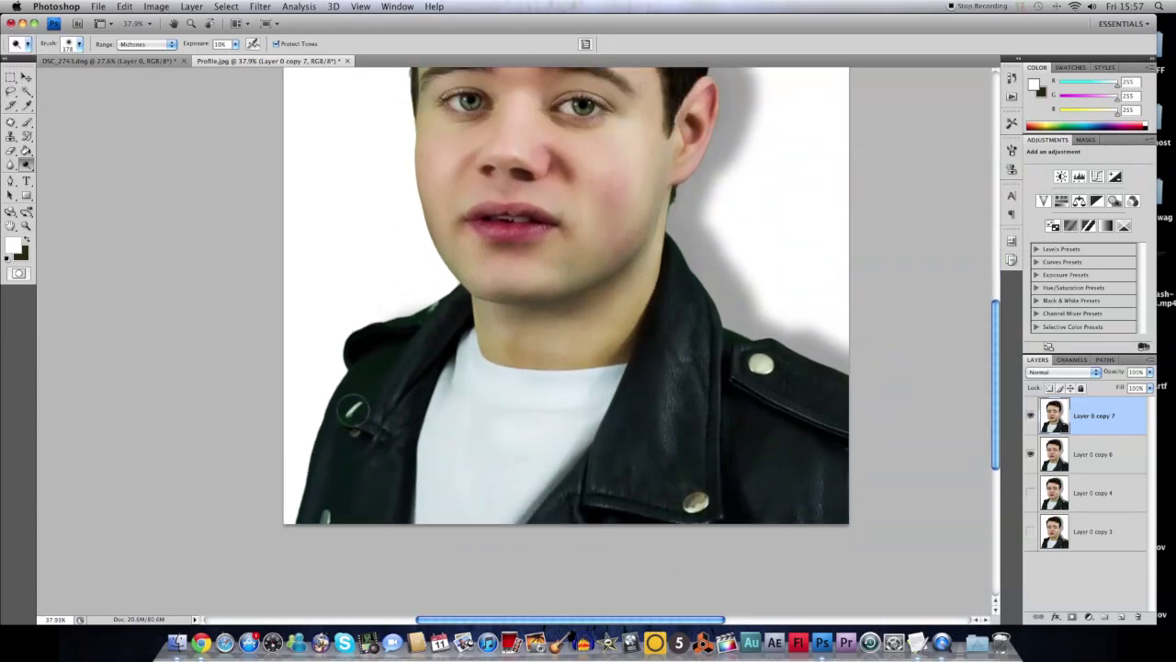
# Step: Reduce the opacity of the Layer 0 copy 7 layer to roughly half to soften the dodging and burning
pyautogui.moveTo(1149, 373); pyautogui.dragTo(1114, 386)
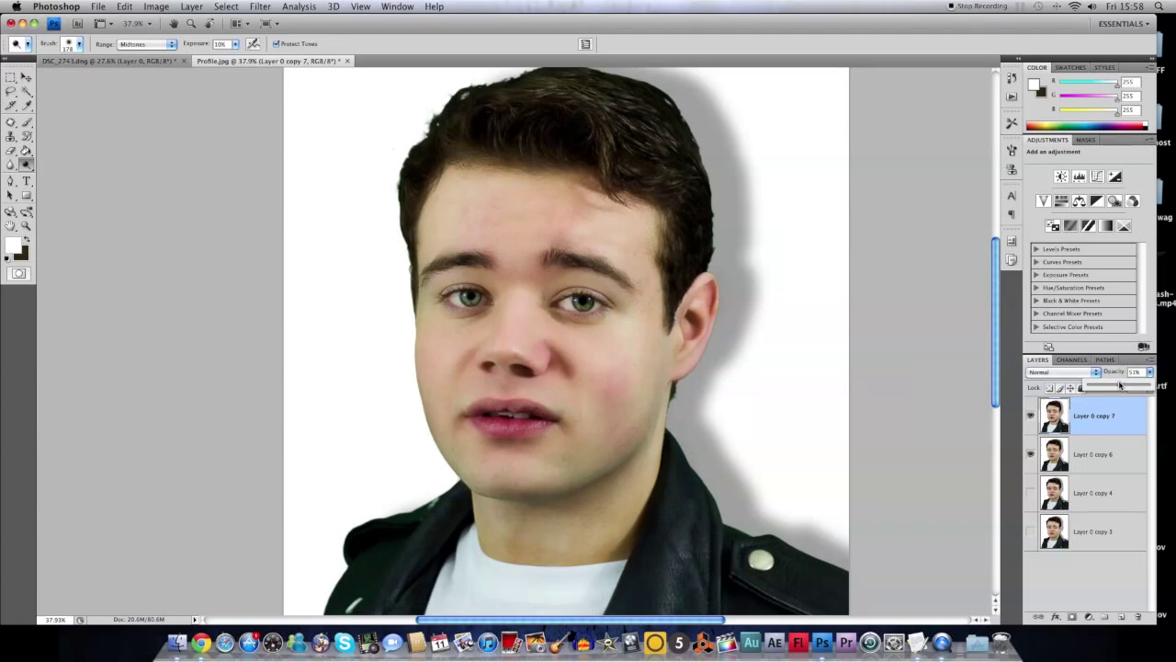
pyautogui.moveTo(1116, 385); pyautogui.dragTo(1113, 386)
pyautogui.scroll(-2, 748, 341)
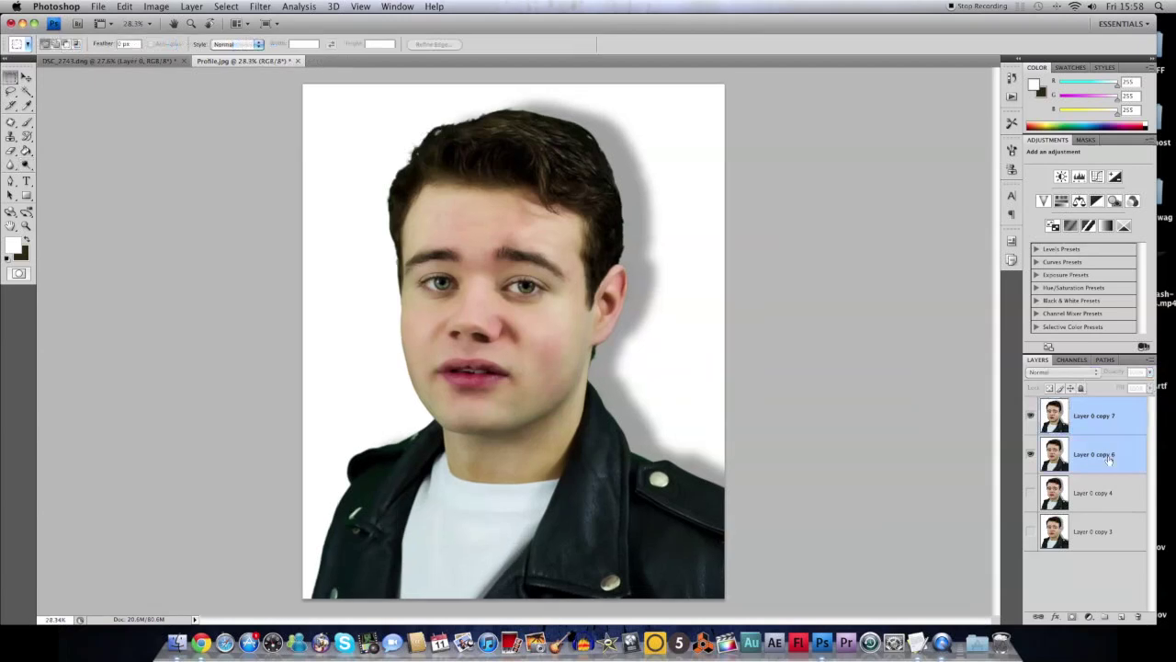
# Step: Merge Layer 0 copy 7 and Layer 0 copy 6 into a new top layer and hide the two originals
pyautogui.rightClick(1108, 459)
pyautogui.click(1099, 594)
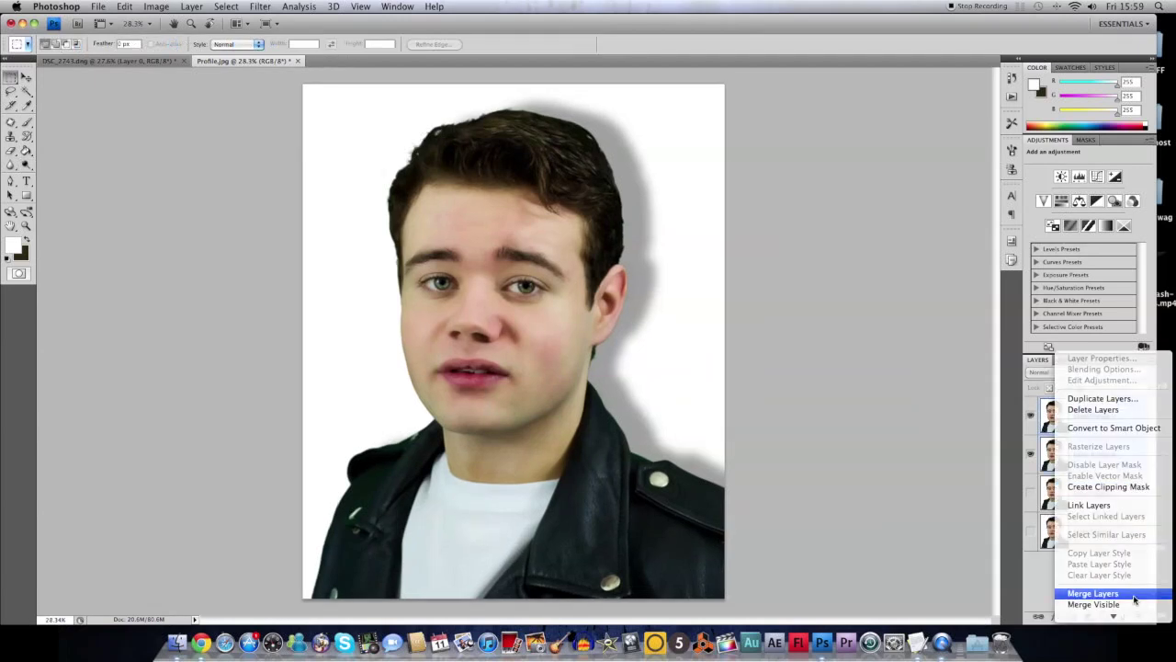
pyautogui.click(1030, 454)
pyautogui.click(1031, 493)
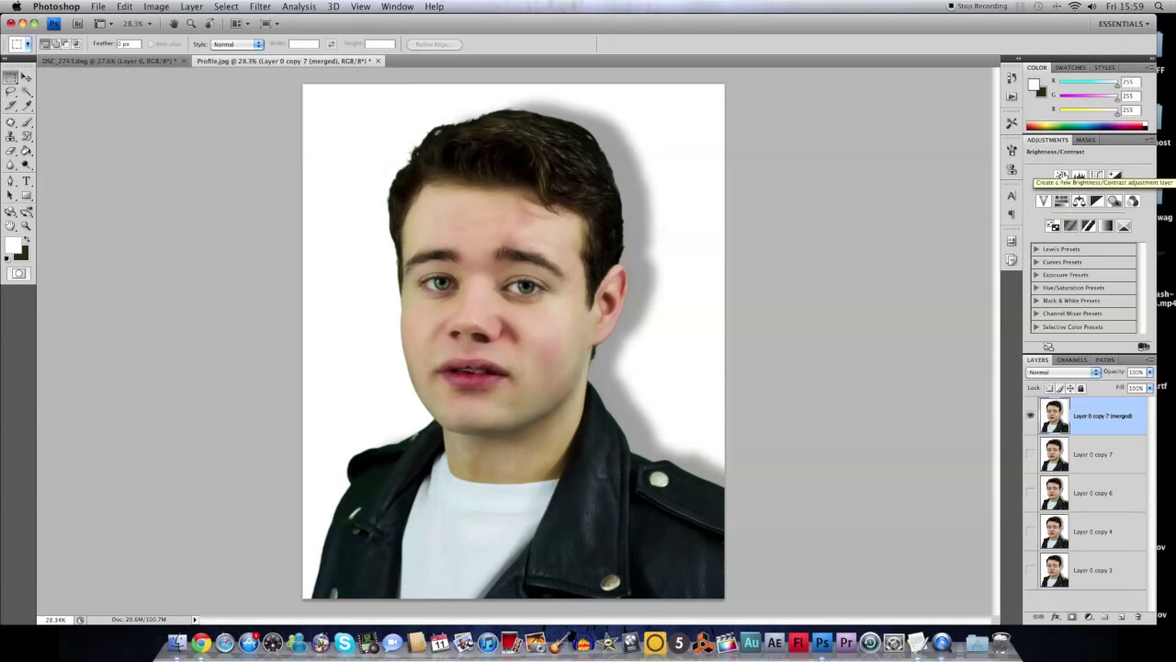
# Step: Add a Brightness/Contrast adjustment layer with brightness 2 and contrast raised to about 30
pyautogui.click(1061, 175)
pyautogui.moveTo(1093, 211)
pyautogui.mouseDown()
pyautogui.moveTo(1130, 210)
pyautogui.moveTo(1089, 190)
pyautogui.mouseUp()
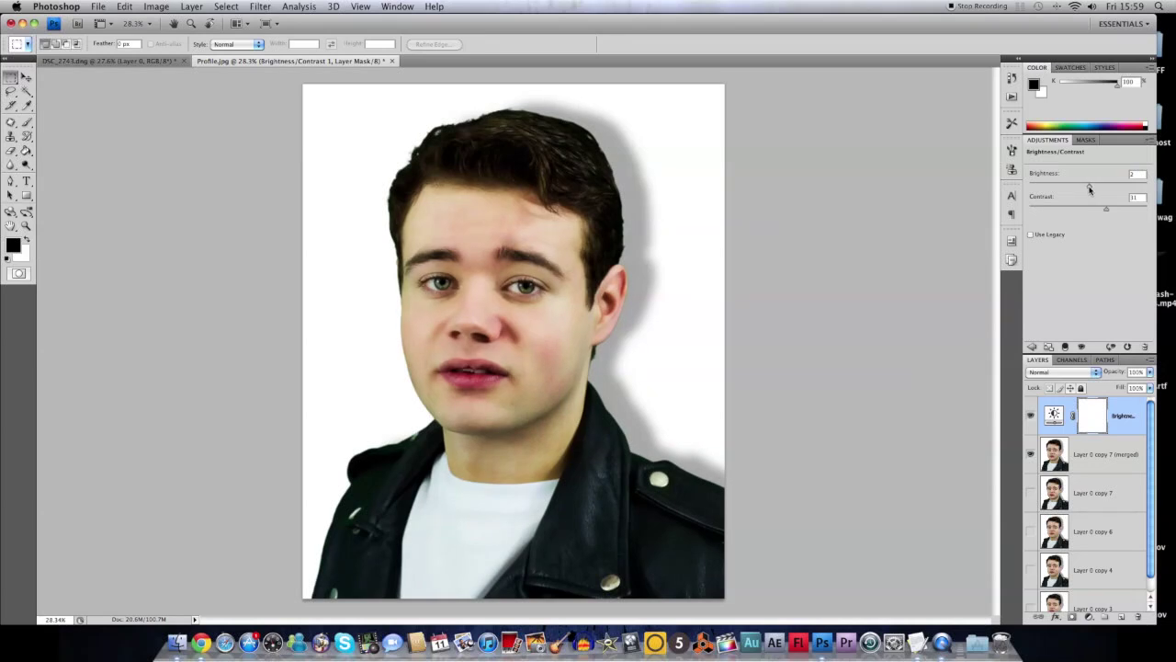
pyautogui.click(1103, 210)
# Step: Add a Color Balance adjustment layer above the merged portrait and shift the midtones to -4 towards cyan
pyautogui.click(1063, 454)
pyautogui.click(1089, 197)
pyautogui.moveTo(1071, 229)
pyautogui.mouseDown()
pyautogui.moveTo(1081, 235)
pyautogui.moveTo(1071, 237)
pyautogui.mouseUp()
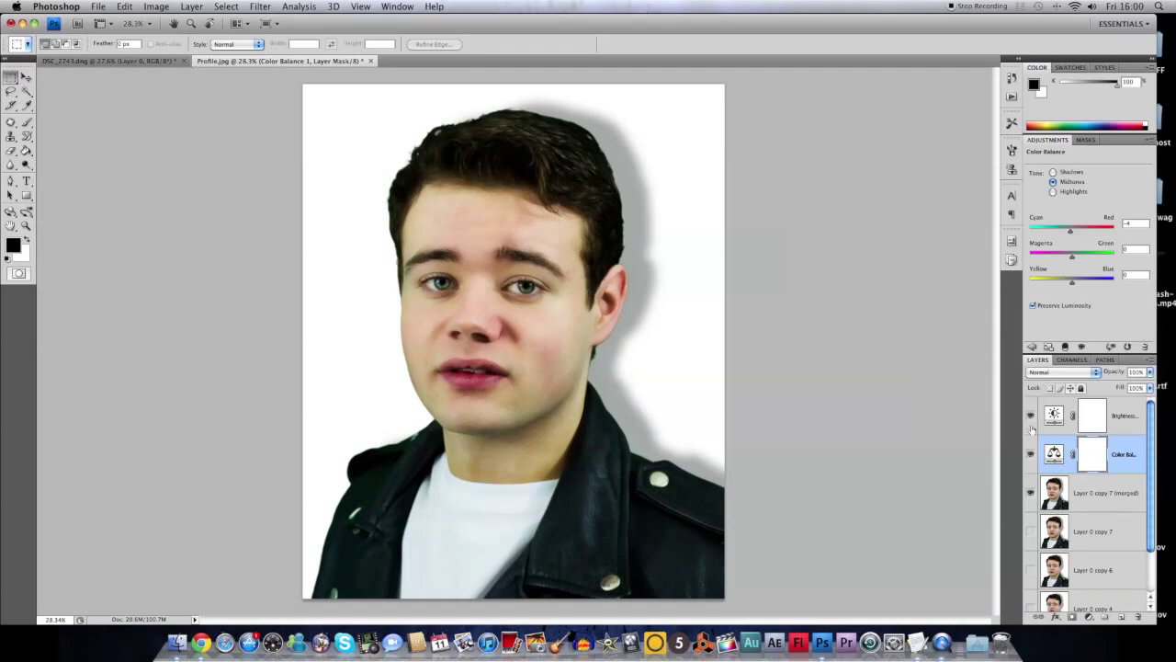
# Step: Apply the Smart Sharpen filter to the merged portrait layer
pyautogui.click(1102, 493)
pyautogui.click(260, 6)
pyautogui.moveTo(274, 183)
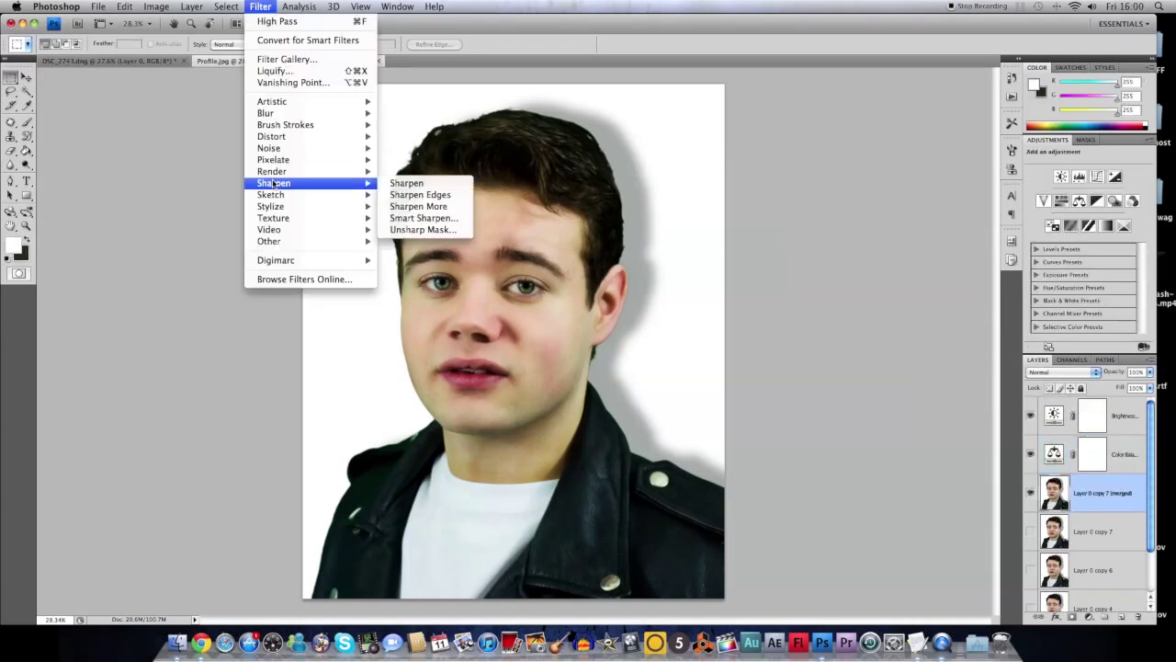
pyautogui.click(423, 218)
pyautogui.moveTo(1123, 287); pyautogui.dragTo(1036, 287)
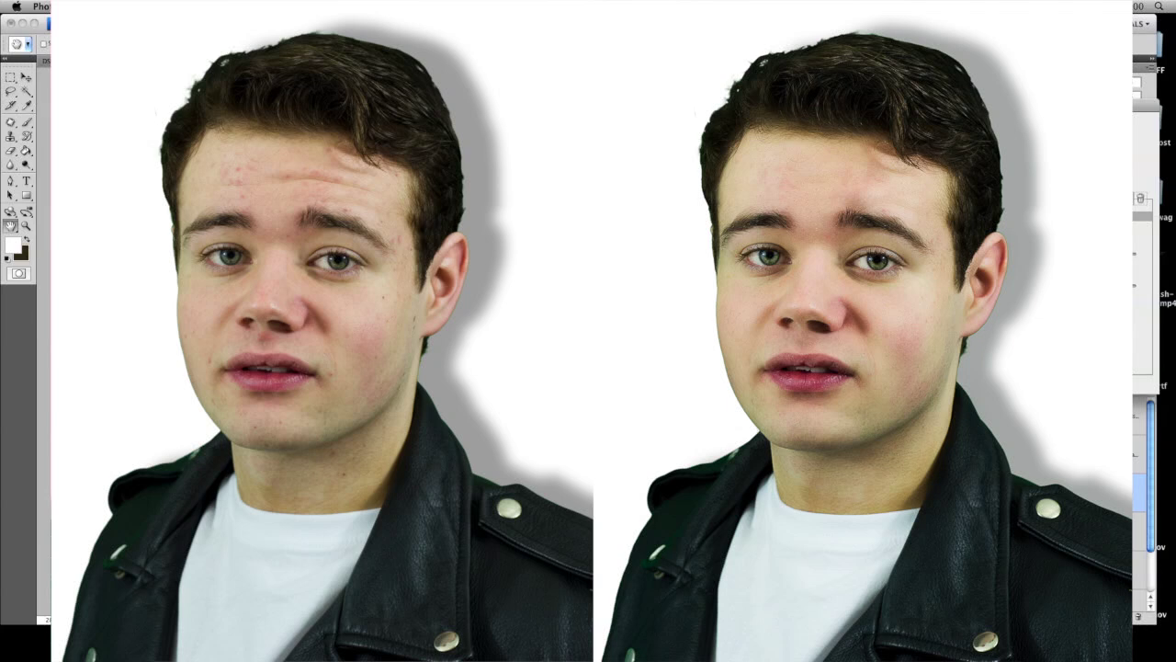
pyautogui.press('Return')
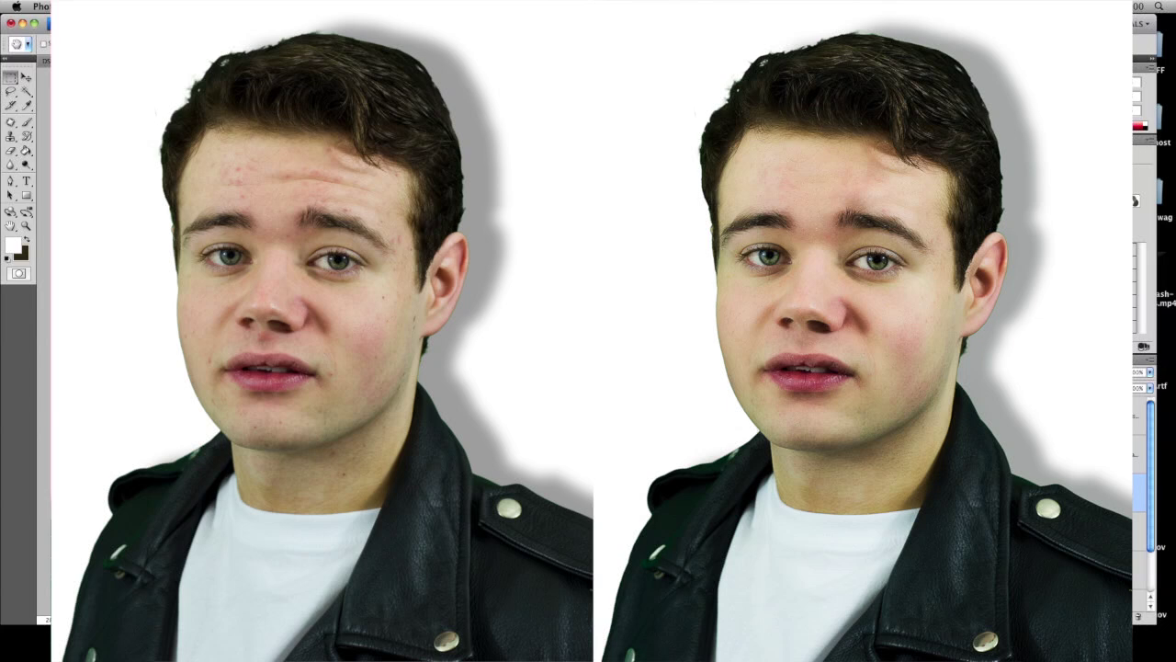